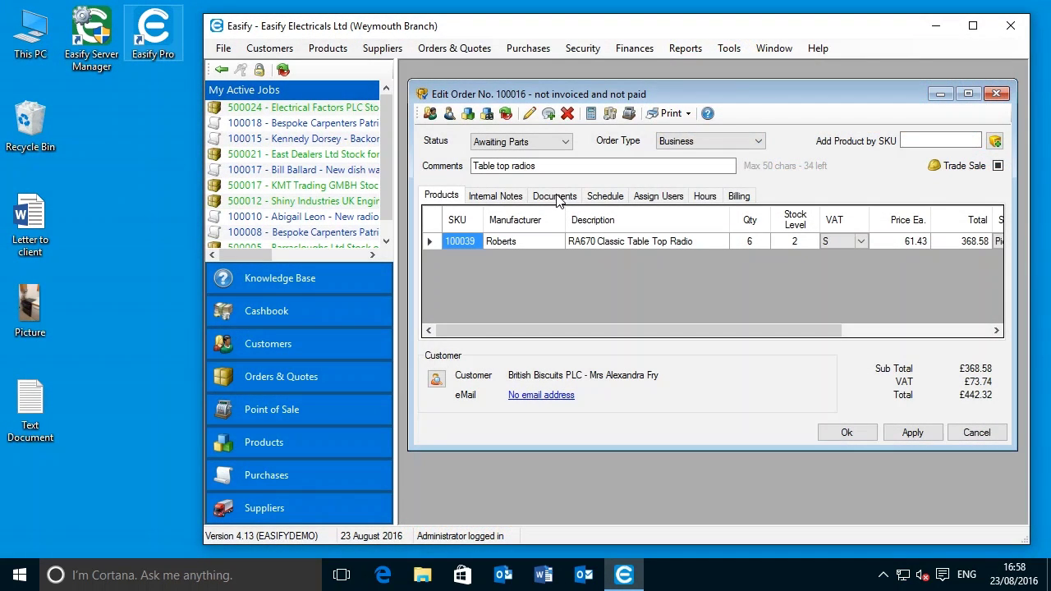
# Add the Letter to client, Picture and Text Document files from the desktop to the table top radios order's documents
pyautogui.click(555, 197)
pyautogui.moveTo(448, 270); pyautogui.dragTo(503, 274)
pyautogui.moveTo(45, 304); pyautogui.dragTo(464, 304)
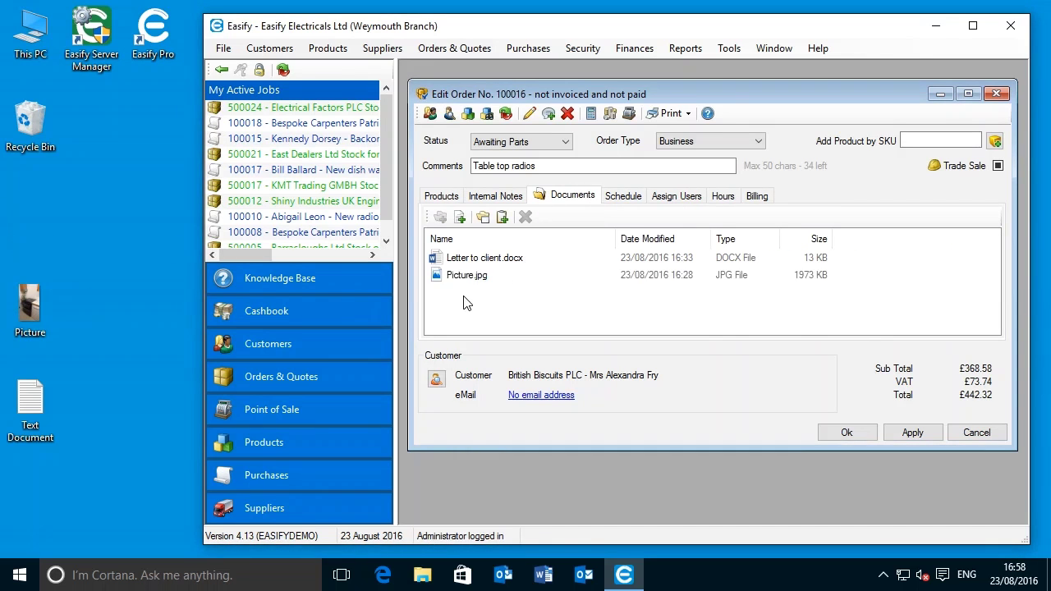
pyautogui.moveTo(30, 404); pyautogui.dragTo(466, 321)
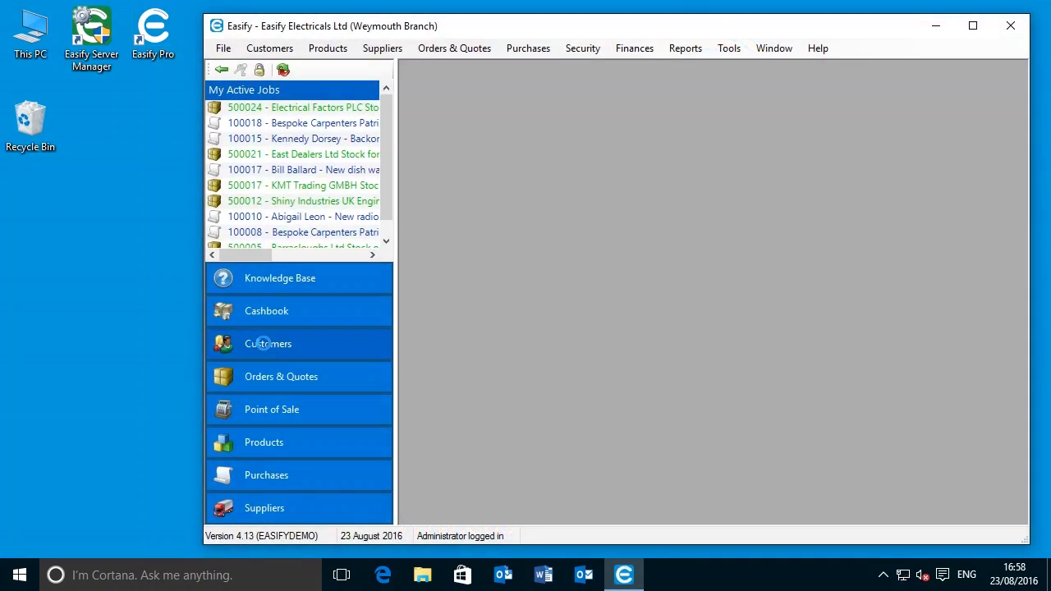
# Show the documents stored for the British Biscuits PLC customer record
pyautogui.click(263, 344)
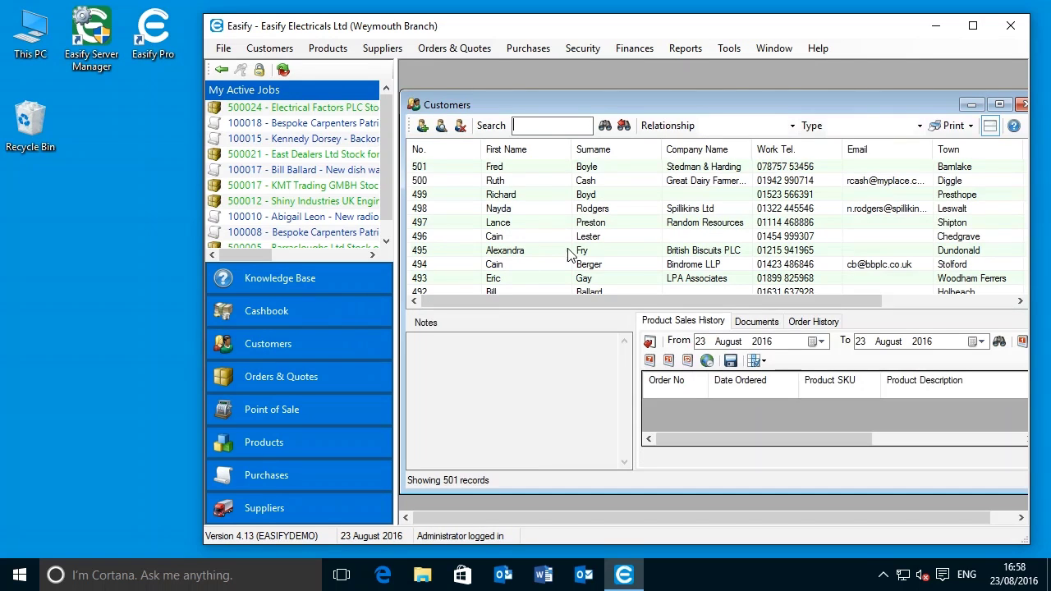
pyautogui.click(552, 252)
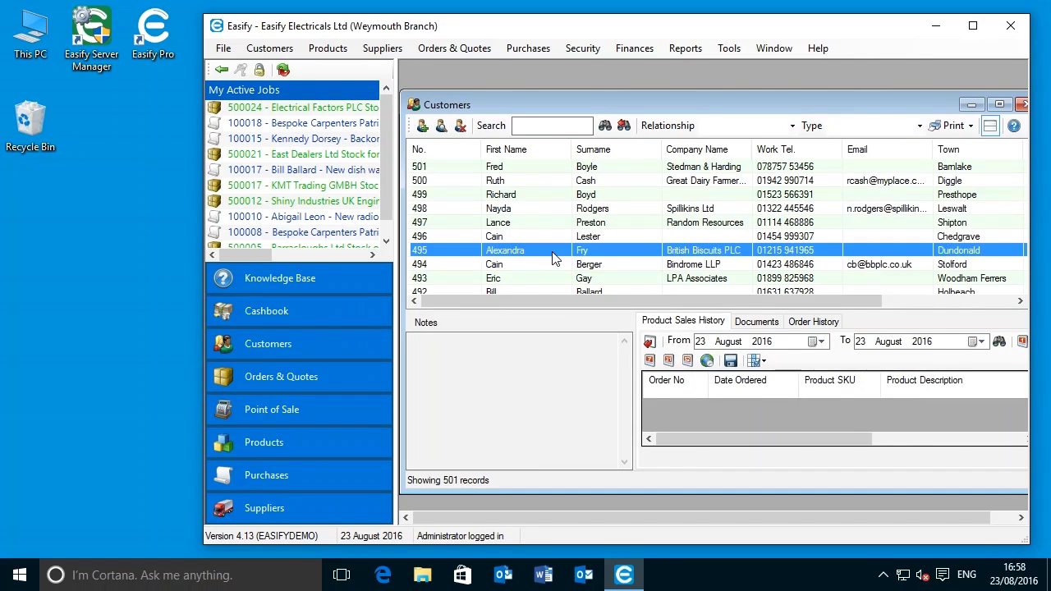
pyautogui.click(766, 324)
# View the Word letter and Picture.jpg from the customer's documents, closing each file after viewing
pyautogui.doubleClick(714, 386)
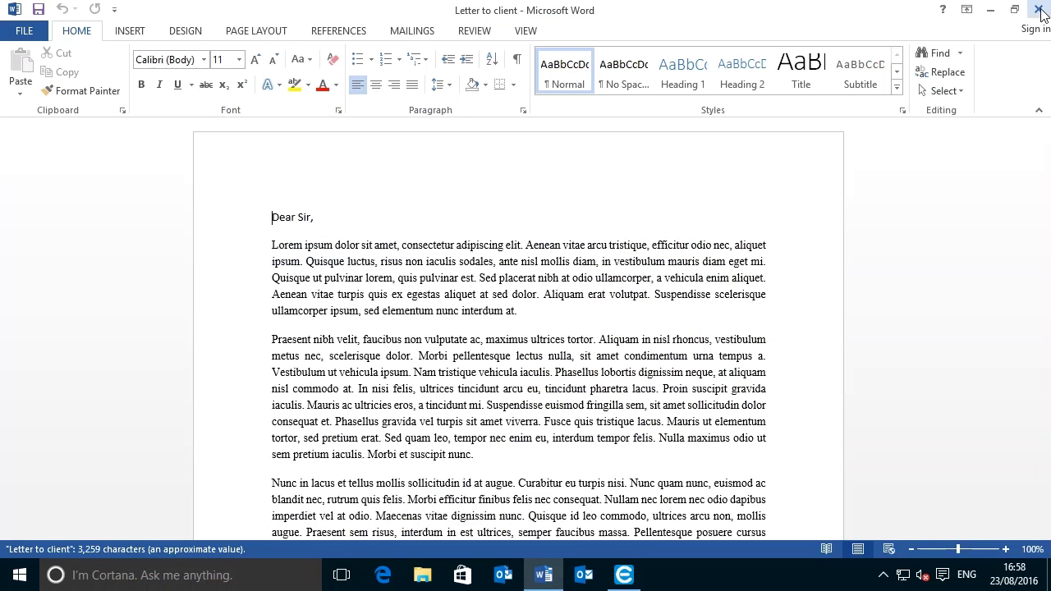
pyautogui.click(1036, 31)
pyautogui.doubleClick(684, 403)
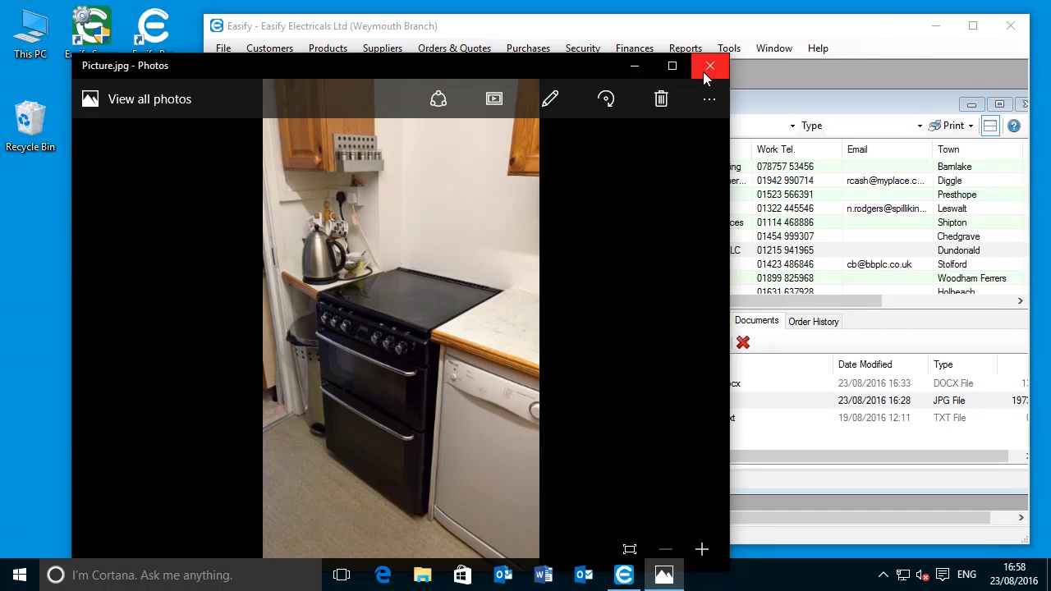
pyautogui.click(710, 65)
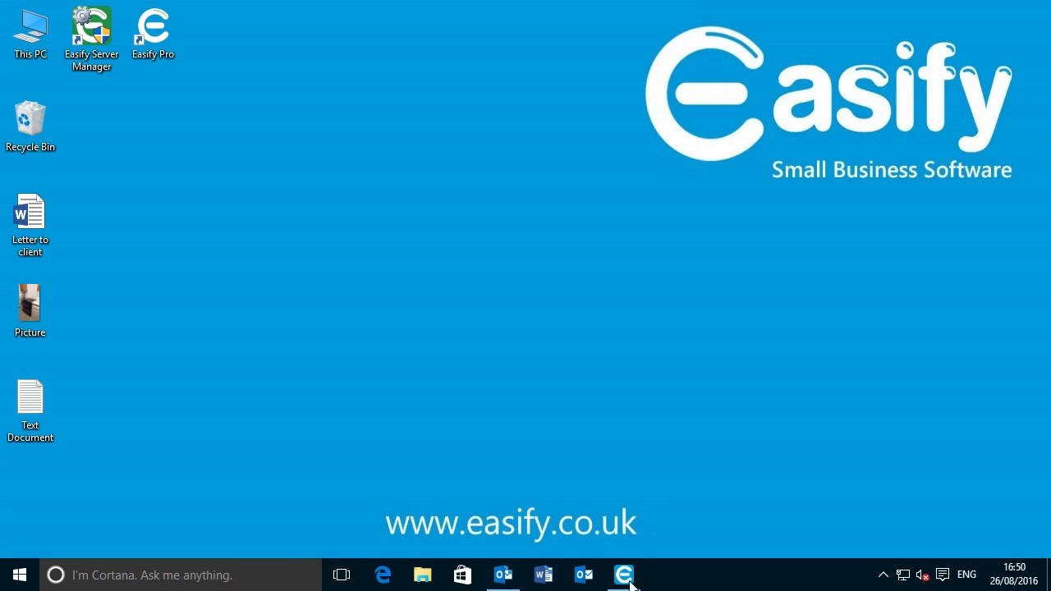
# Copy the WP_20160818_13_35_33_Raw.jpg attachment from the cooker location email in Outlook into the new cooker order's documents in Easify
pyautogui.click(503, 575)
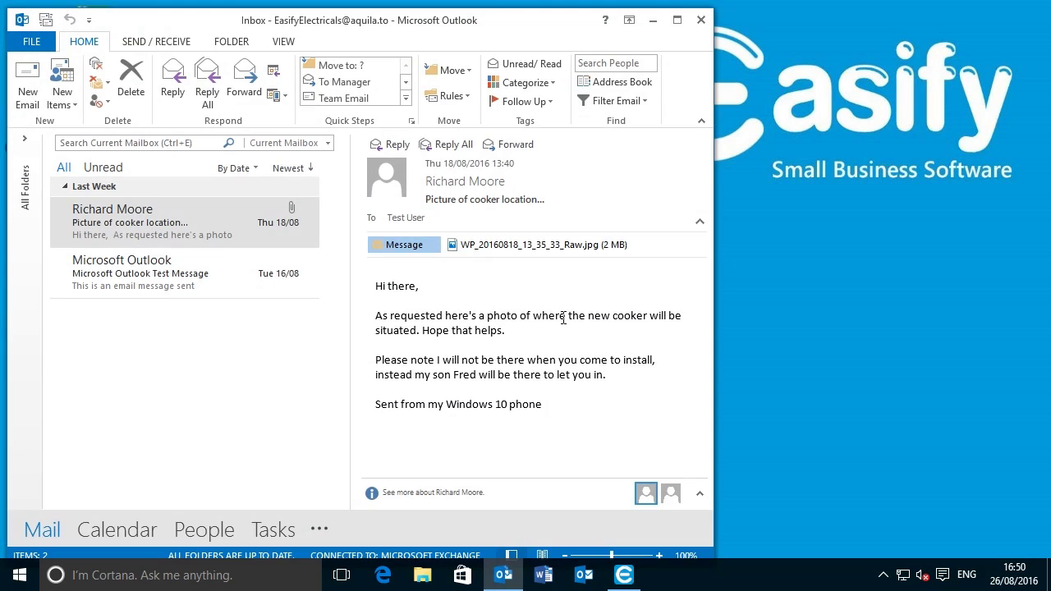
pyautogui.click(496, 246)
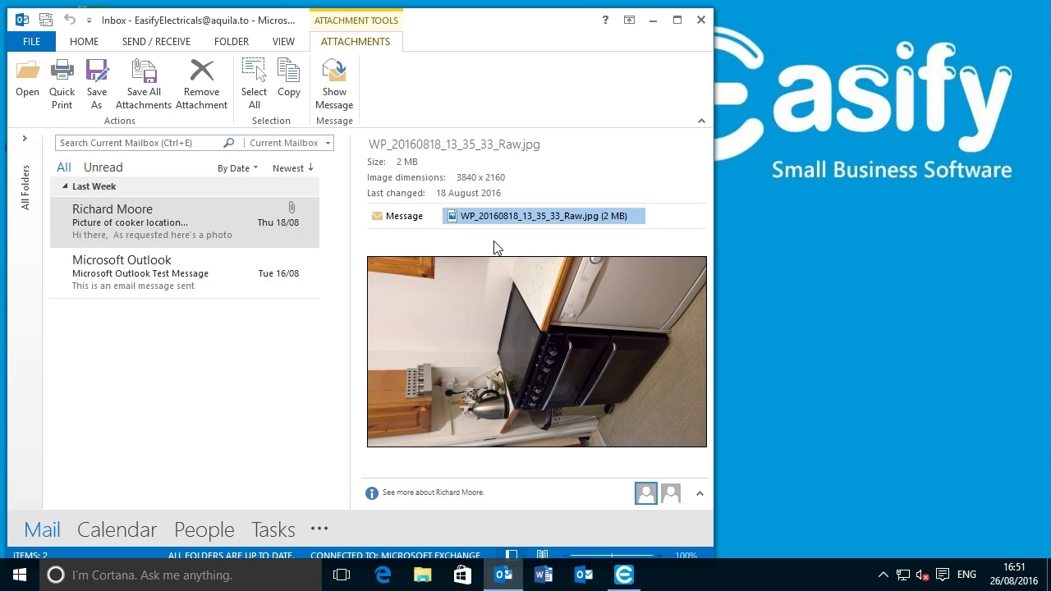
pyautogui.click(624, 578)
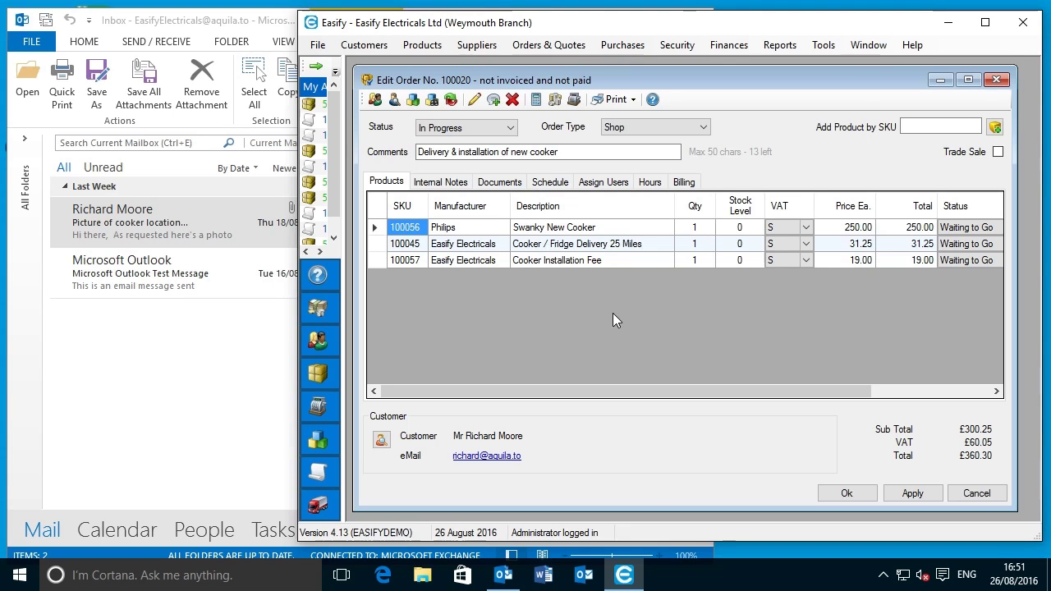
pyautogui.click(498, 185)
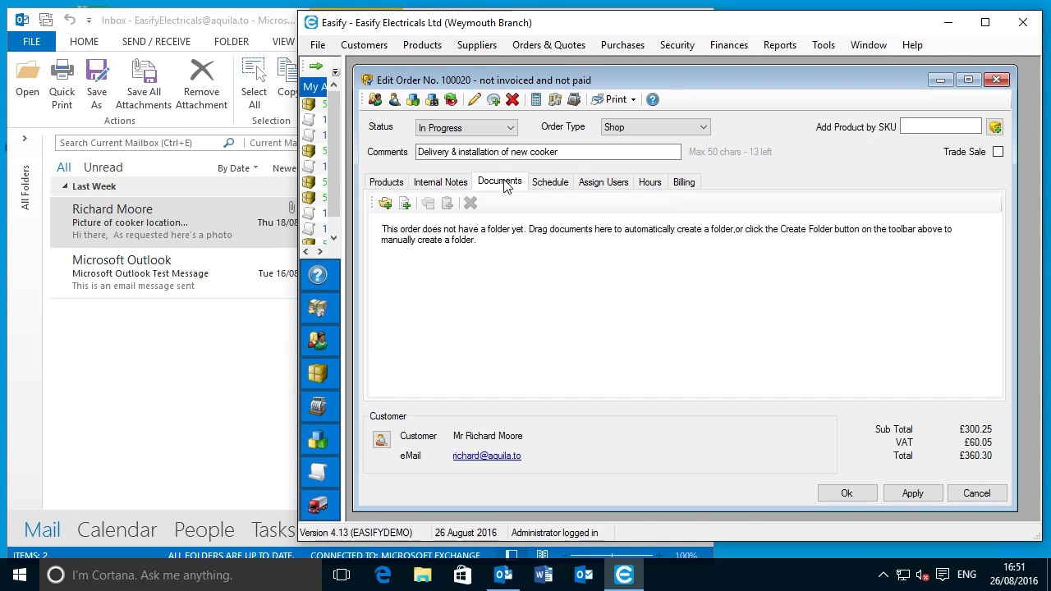
pyautogui.click(146, 20)
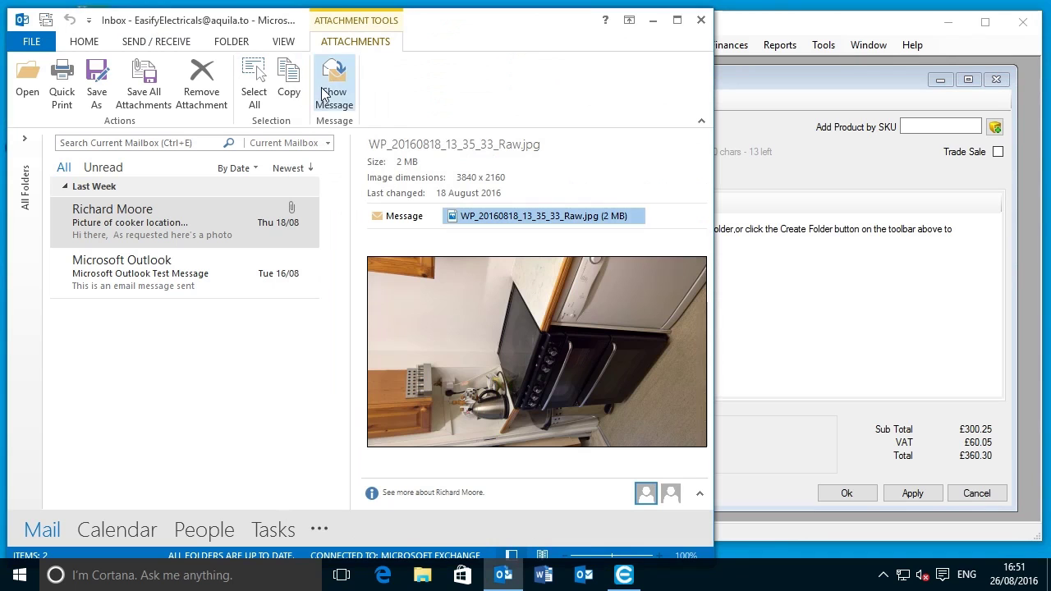
pyautogui.moveTo(509, 215); pyautogui.dragTo(791, 312)
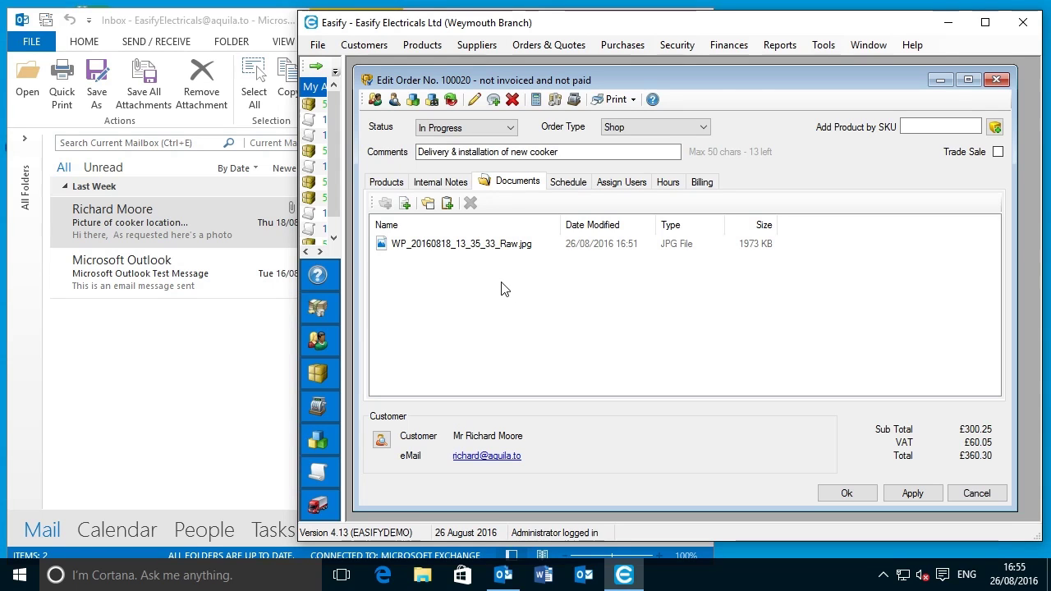
# View the WP_20160818_13_35_33_Raw.jpg photo from the order's documents, close it and clear the file selection
pyautogui.doubleClick(462, 246)
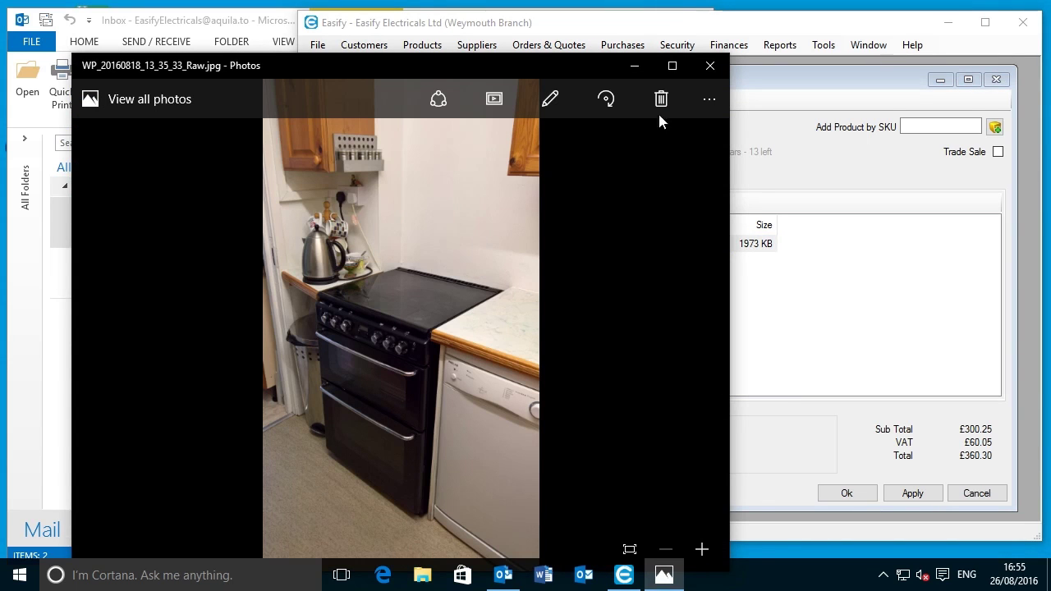
pyautogui.click(711, 69)
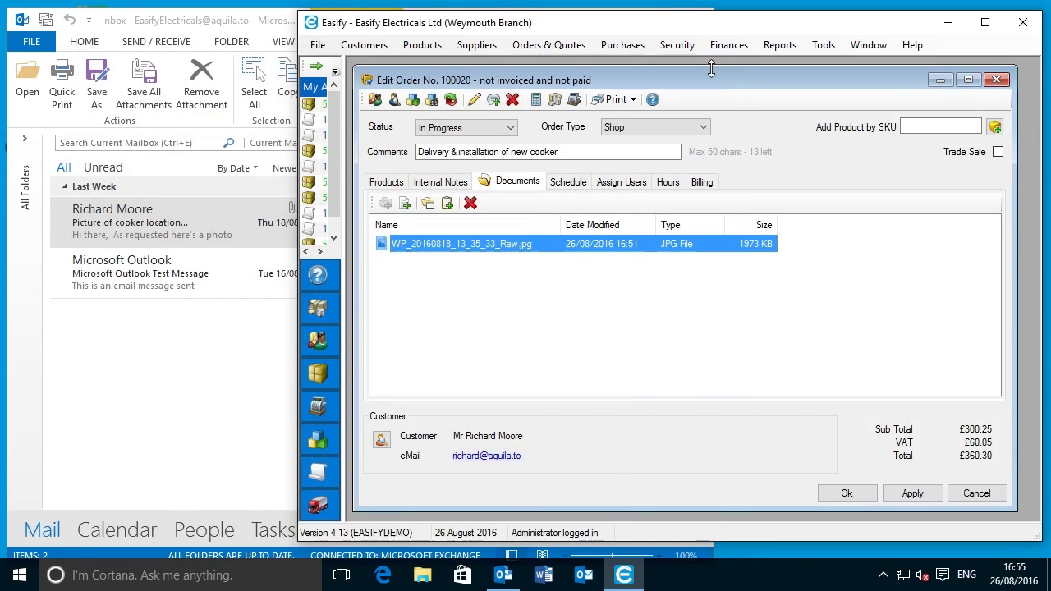
pyautogui.click(740, 268)
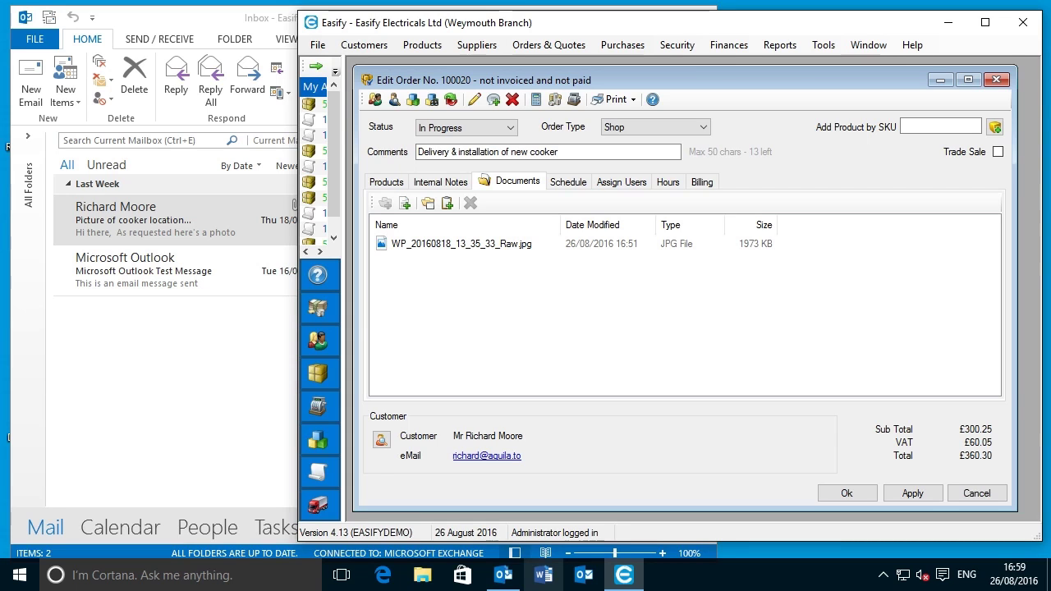
# Copy the whole cooker location email from Outlook into the order's documents and open the stored message
pyautogui.click(201, 51)
pyautogui.moveTo(136, 220); pyautogui.dragTo(789, 342)
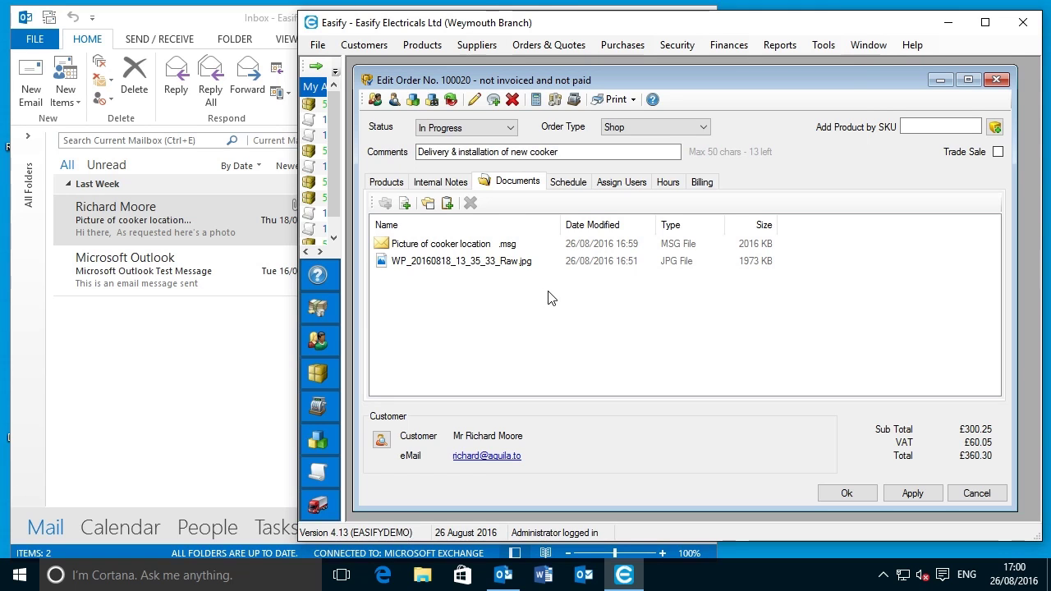
pyautogui.doubleClick(474, 246)
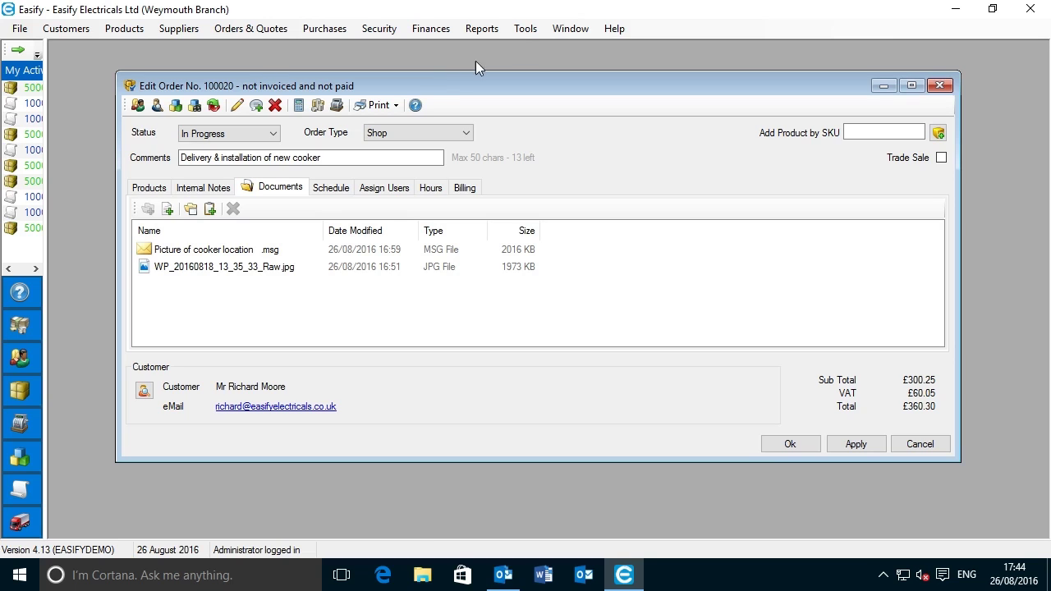
# Generate the cooker order's invoice, widen its preview to show the full page, and save it as a PDF in the order's documents
pyautogui.click(379, 105)
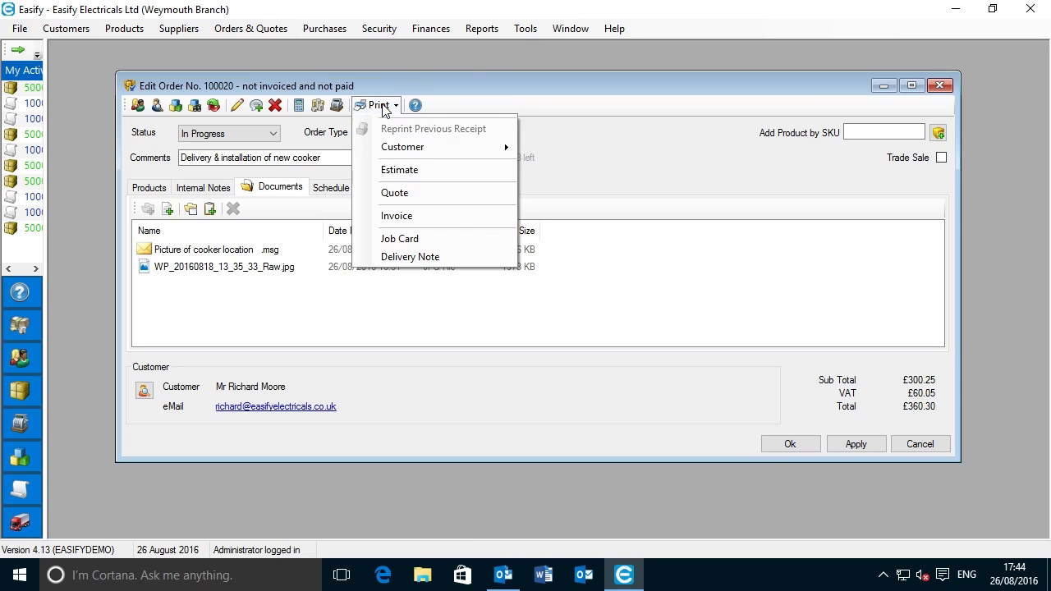
pyautogui.click(427, 216)
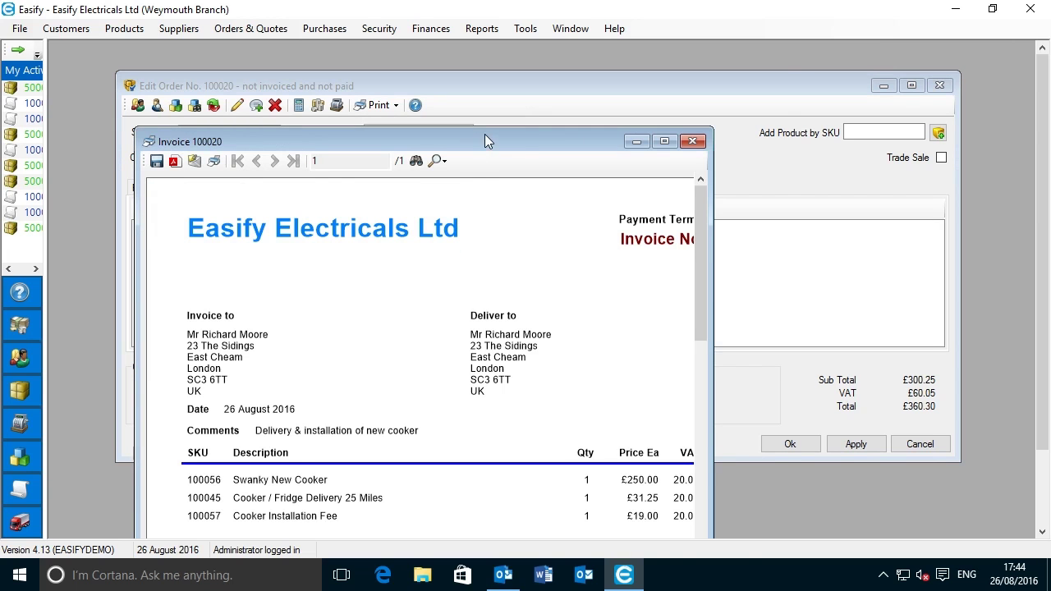
pyautogui.moveTo(485, 136); pyautogui.dragTo(580, 55)
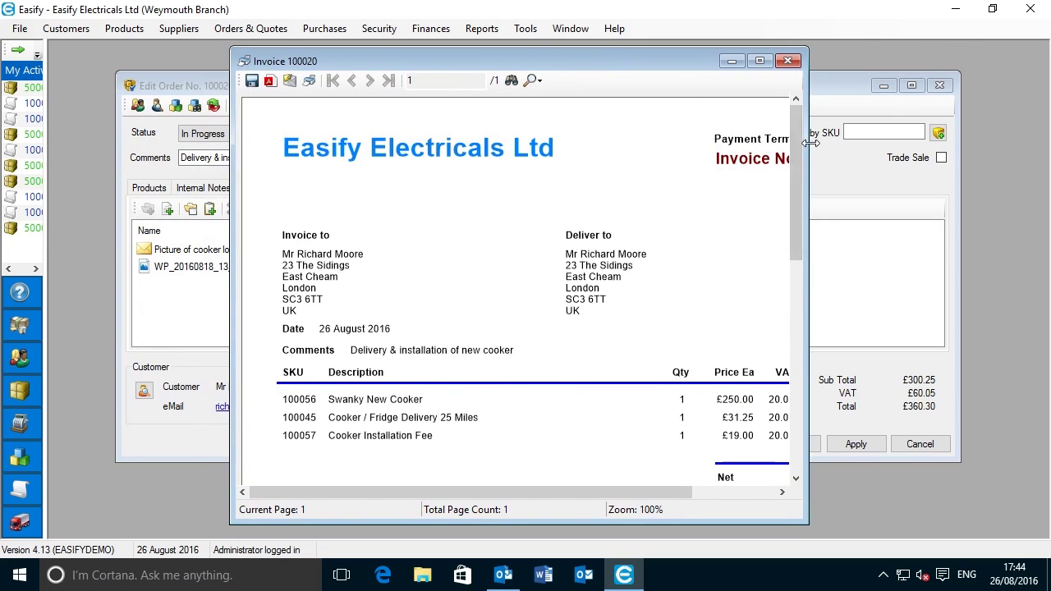
pyautogui.moveTo(808, 146); pyautogui.dragTo(972, 149)
pyautogui.moveTo(373, 61); pyautogui.dragTo(381, 60)
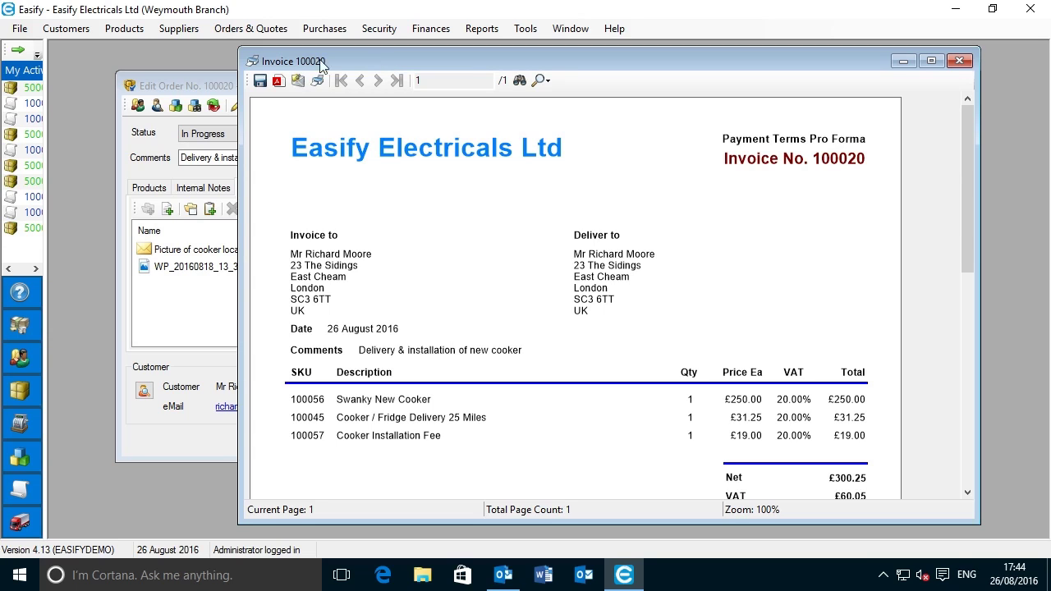
pyautogui.click(278, 80)
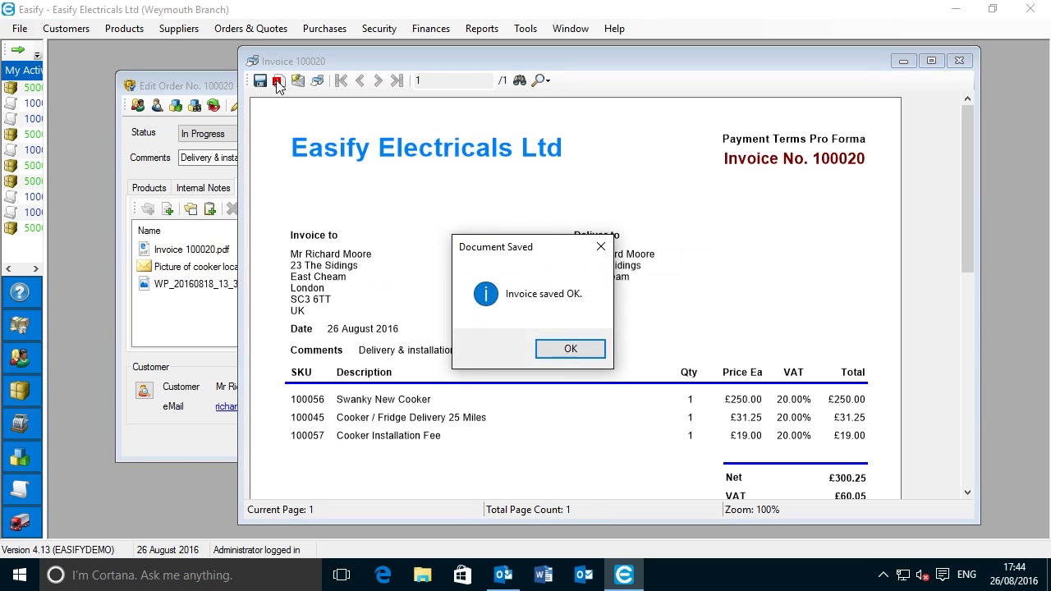
pyautogui.click(552, 348)
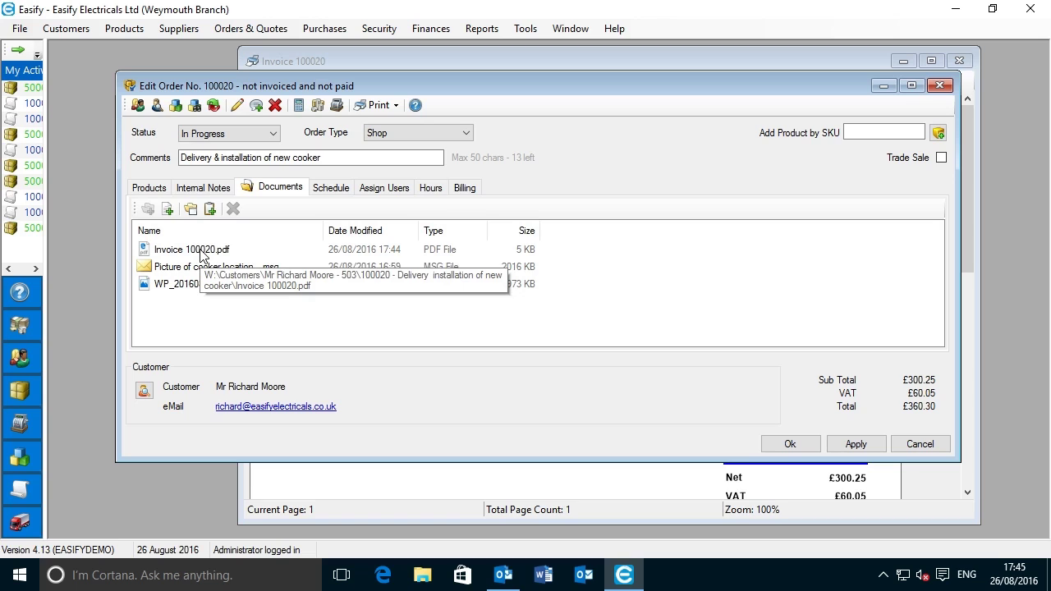
# Open the saved invoice PDF from the order's documents, look through the page and close it
pyautogui.doubleClick(200, 251)
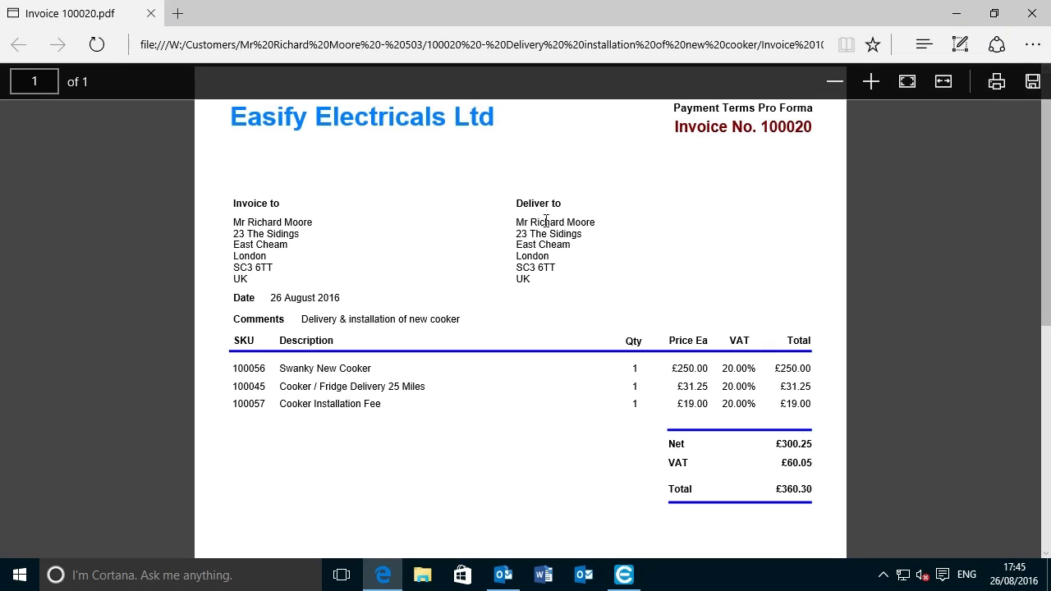
pyautogui.moveTo(1044, 138); pyautogui.dragTo(1024, 357)
pyautogui.scroll(5, 1024, 357)
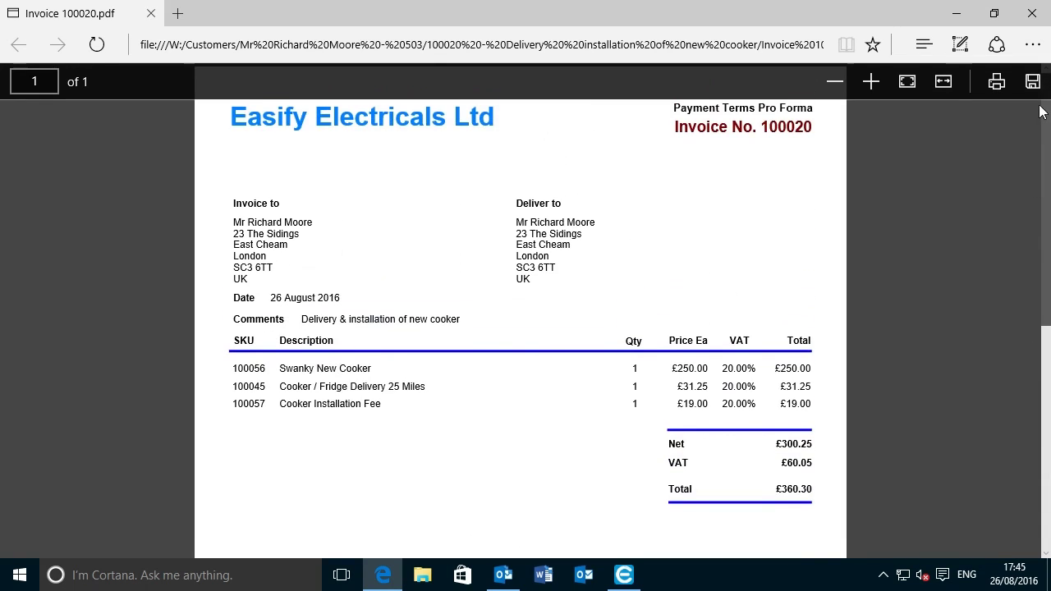
pyautogui.click(1037, 21)
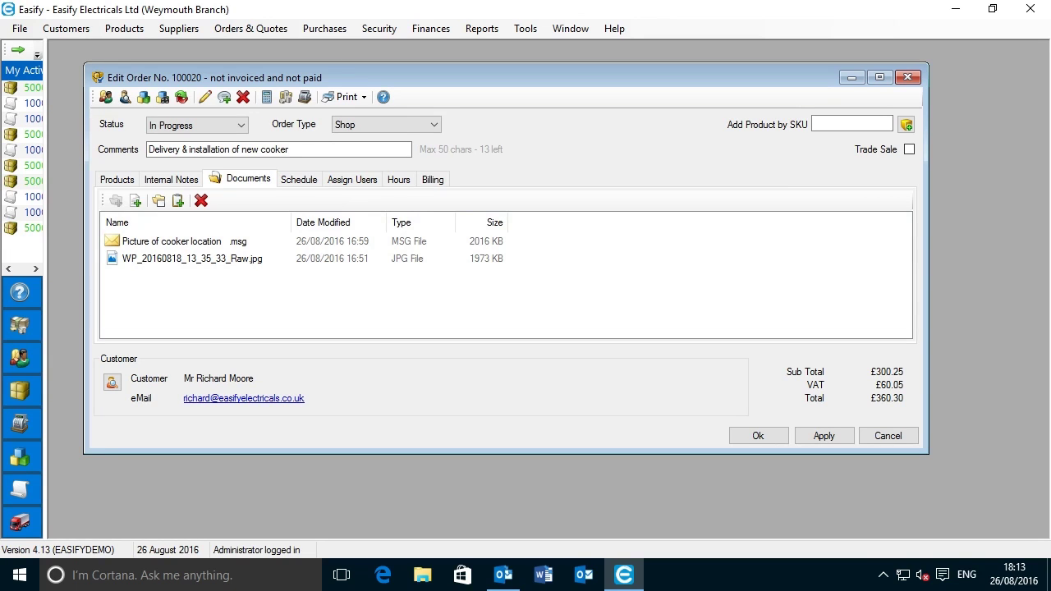
# Generate the cooker order's invoice again, widen its preview, and create an Outlook email with the invoice attached
pyautogui.click(346, 97)
pyautogui.click(388, 212)
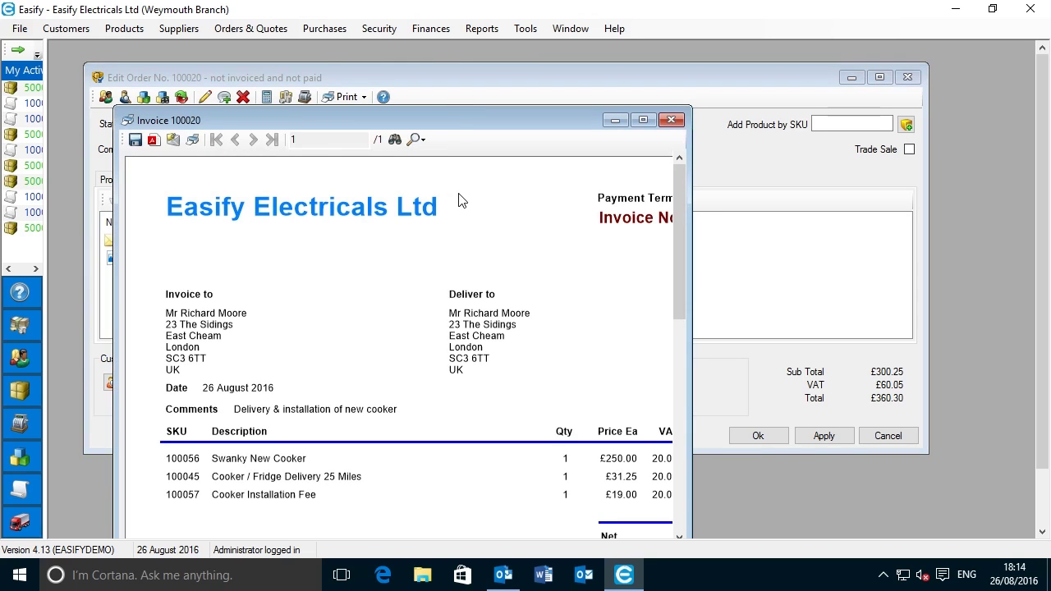
pyautogui.moveTo(455, 119); pyautogui.dragTo(591, 65)
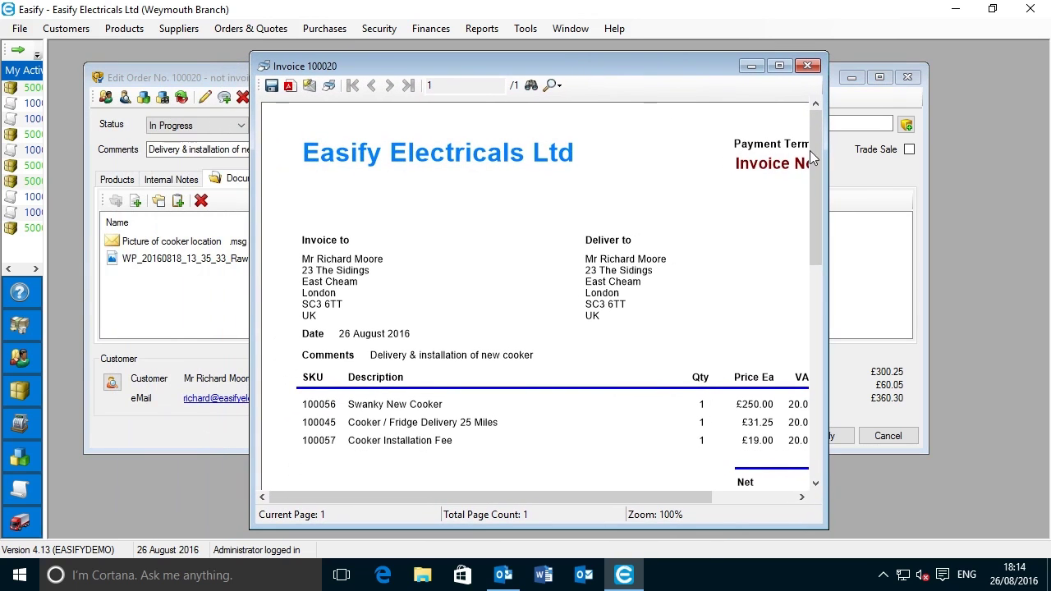
pyautogui.moveTo(827, 153); pyautogui.dragTo(955, 153)
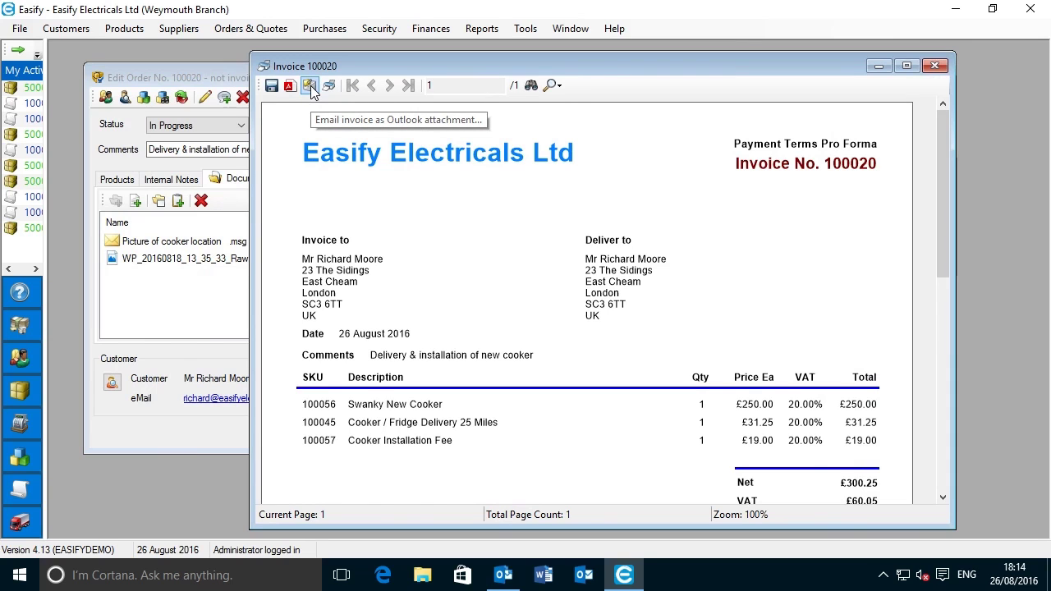
pyautogui.click(310, 85)
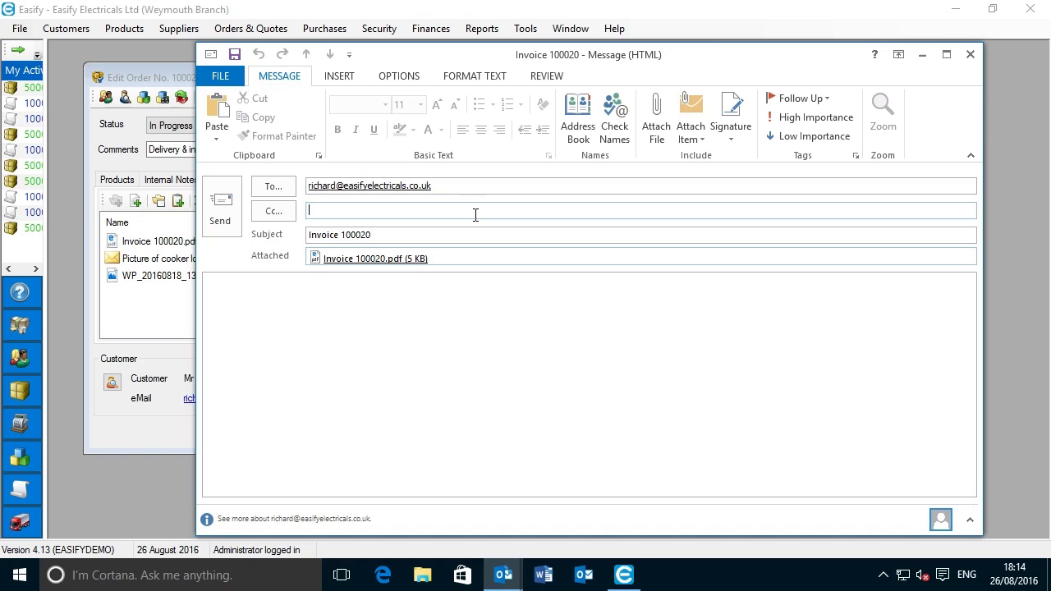
# Check the invoice email's recipient, subject and PDF attachment, and place the cursor in the message body
pyautogui.click(455, 187)
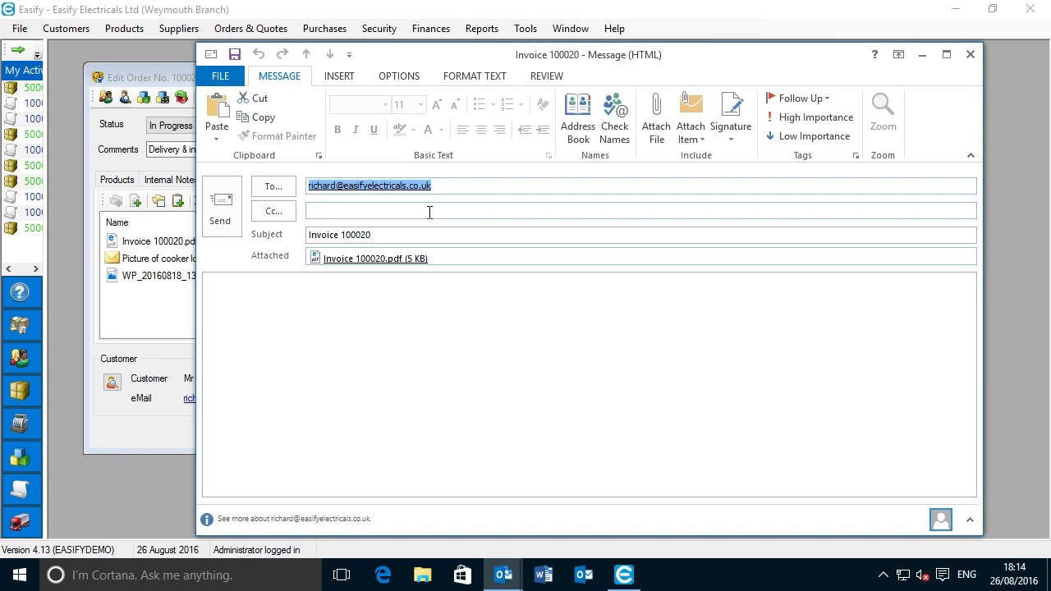
pyautogui.click(397, 234)
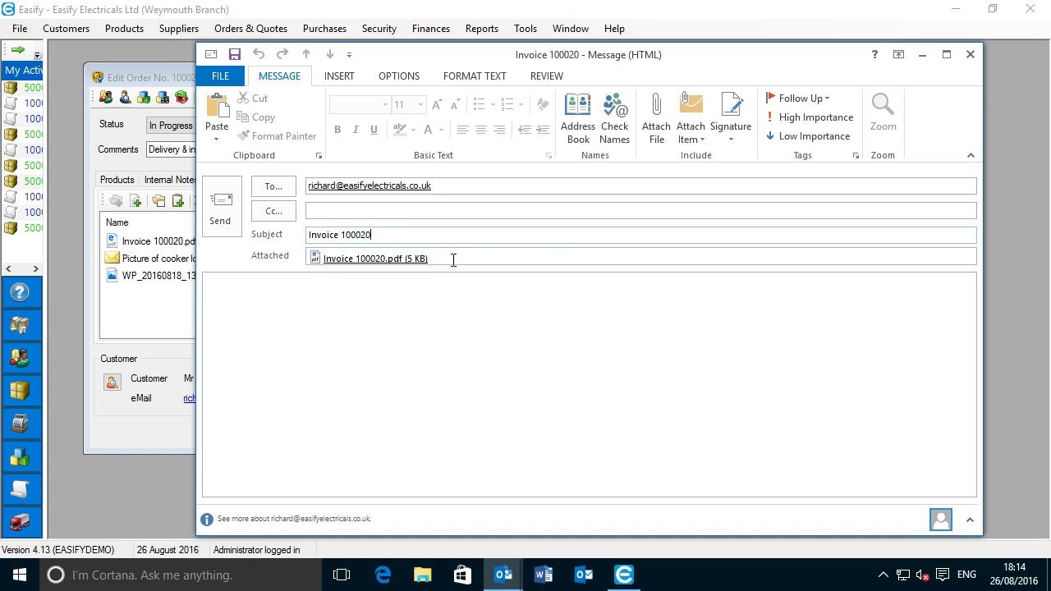
pyautogui.click(321, 258)
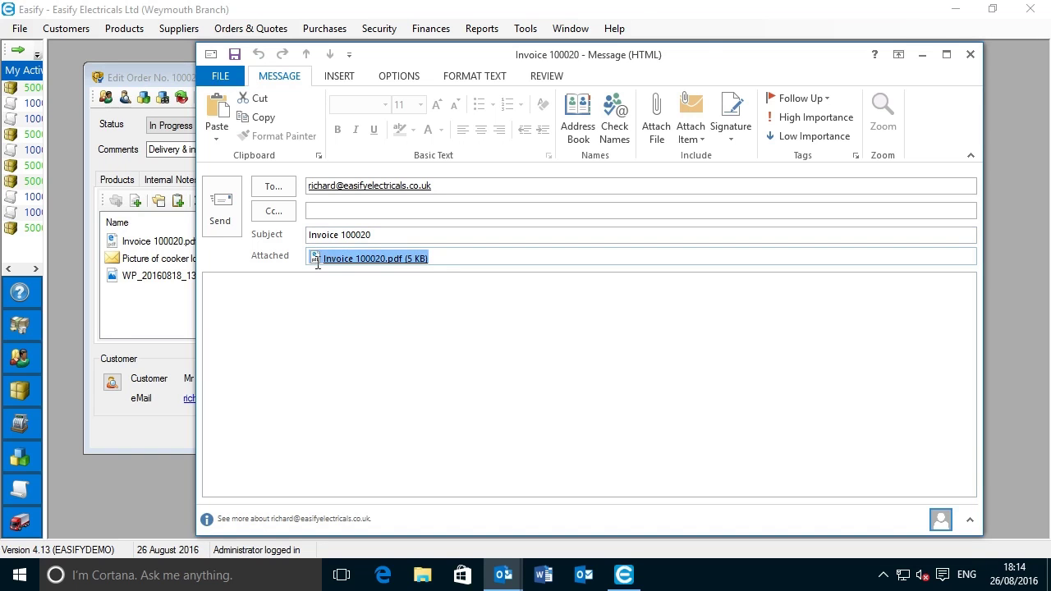
pyautogui.click(282, 291)
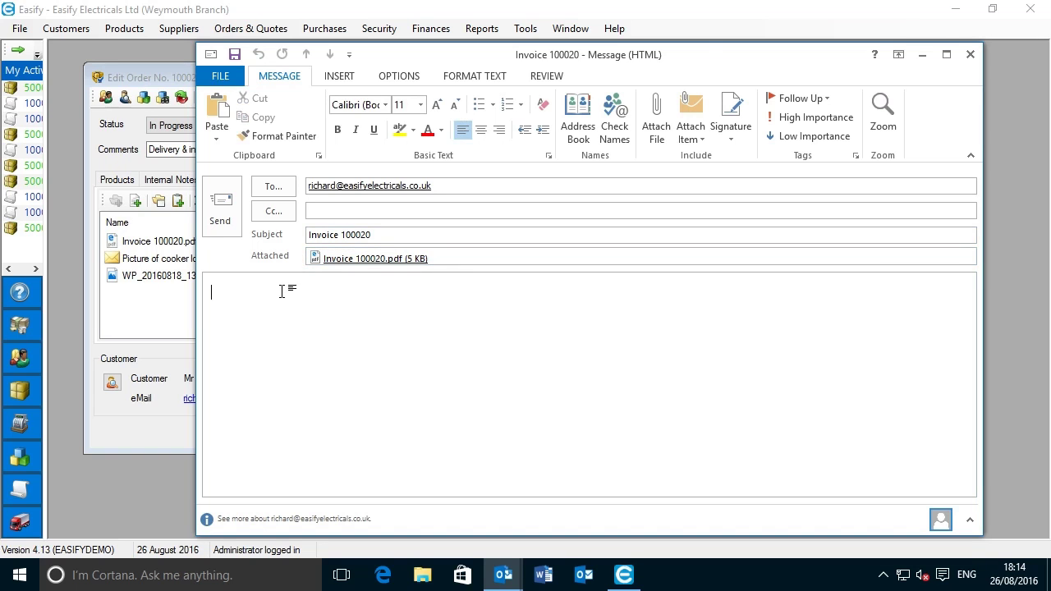
# Greet the customer, write "Please find attached your invoice as requested." and "Best Regards The Easify Electricals Team", send the email and close the invoice preview
pyautogui.write('Hi Richard,  Please find attached your invoice as requested.  Best Regards  The Easify Electricals Team')
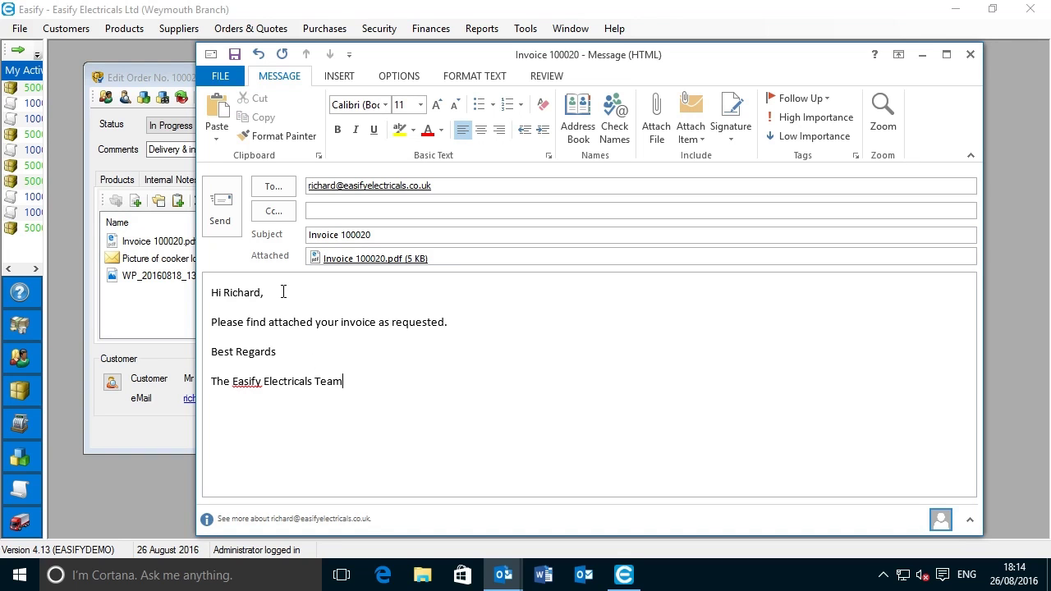
pyautogui.click(223, 209)
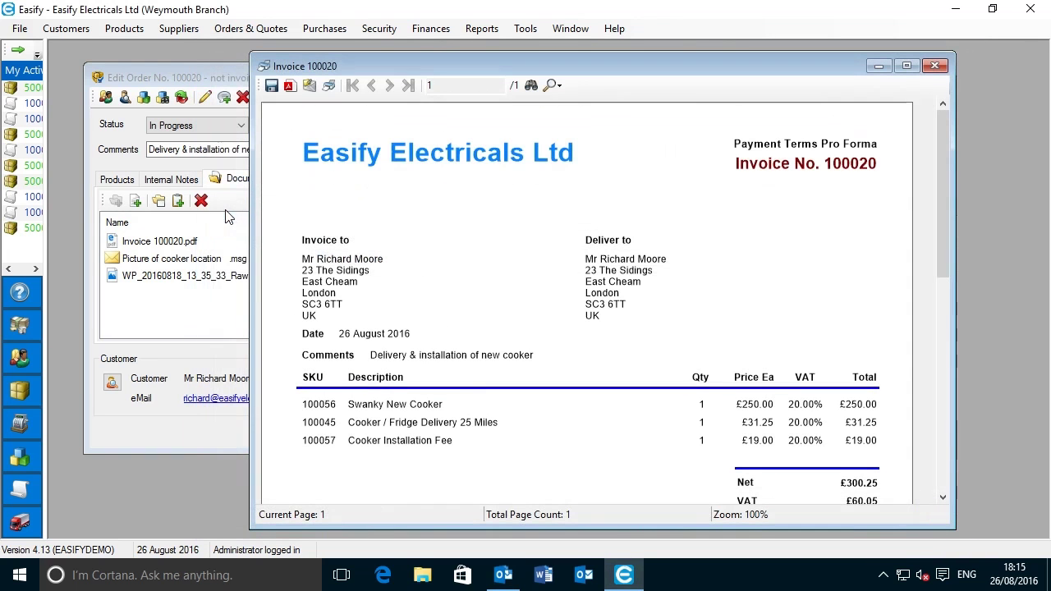
pyautogui.click(935, 66)
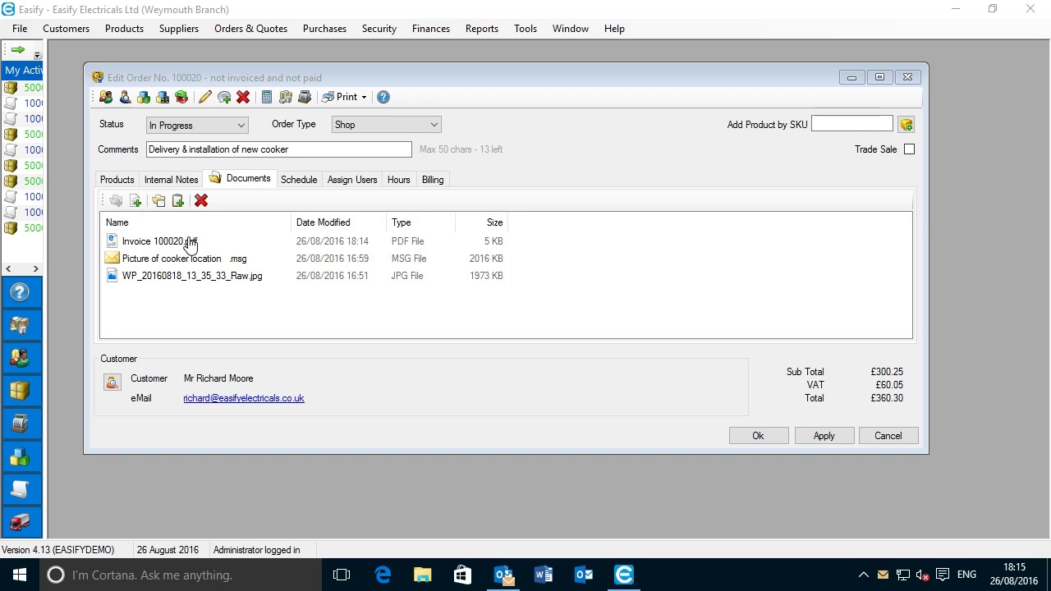
pyautogui.click(362, 99)
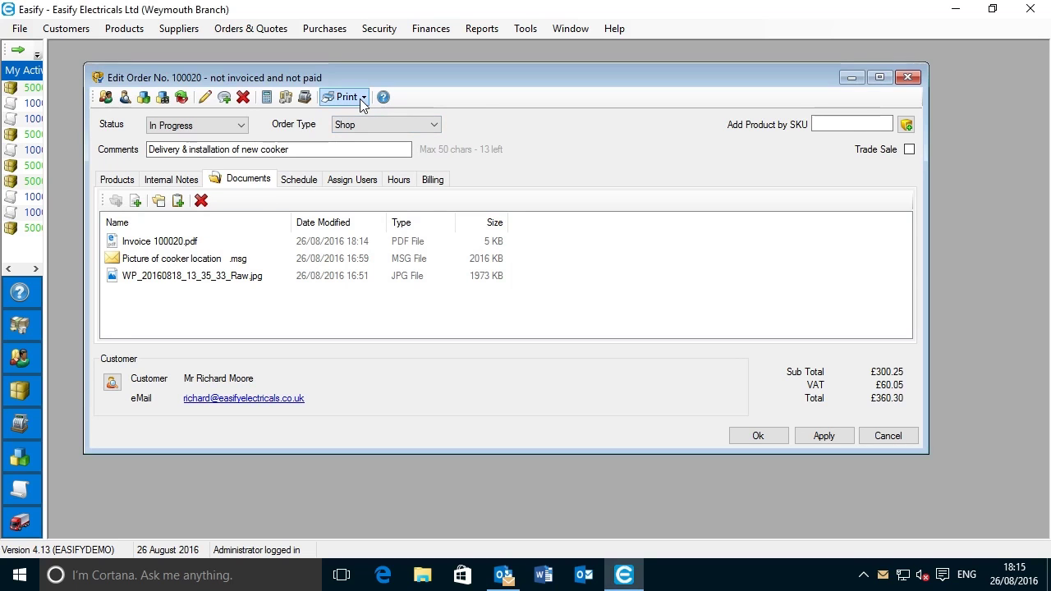
pyautogui.click(362, 98)
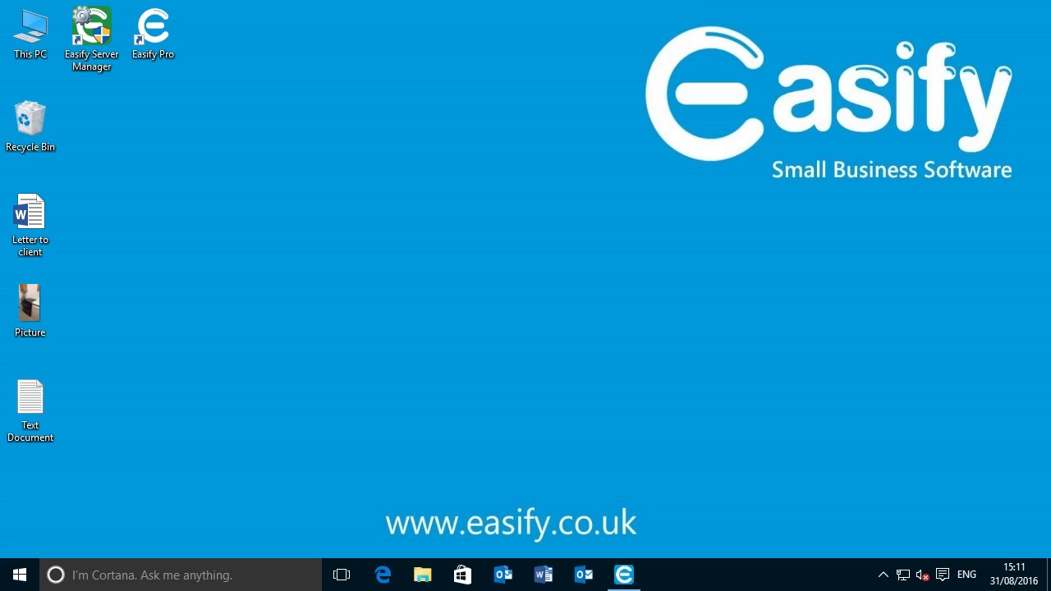
# Switch to Easify, generate the New Television order's quote, widen its preview, and save it as a PDF in the order's documents
pyautogui.click(628, 580)
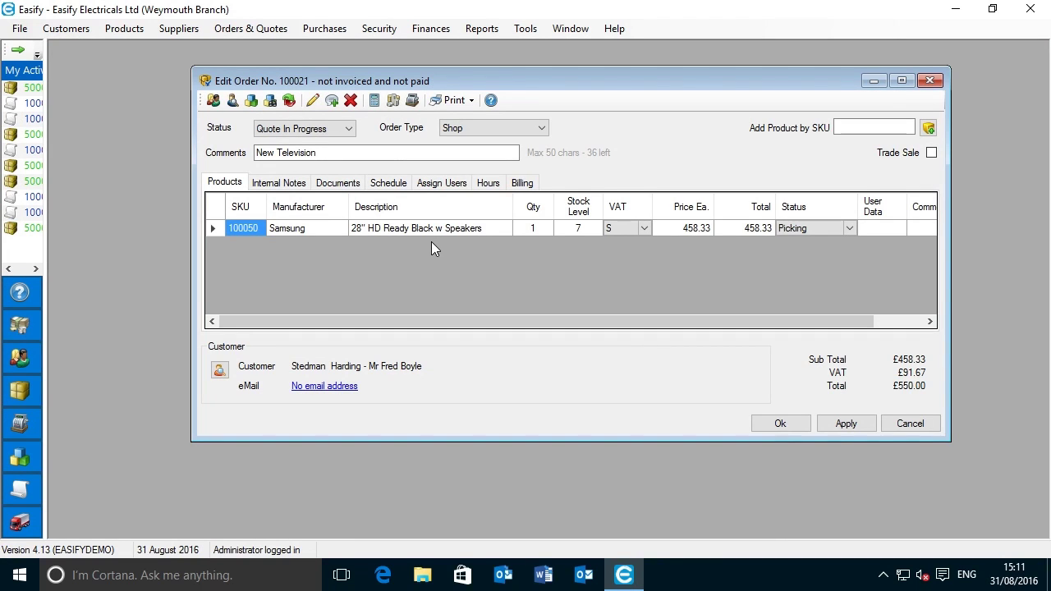
pyautogui.click(471, 100)
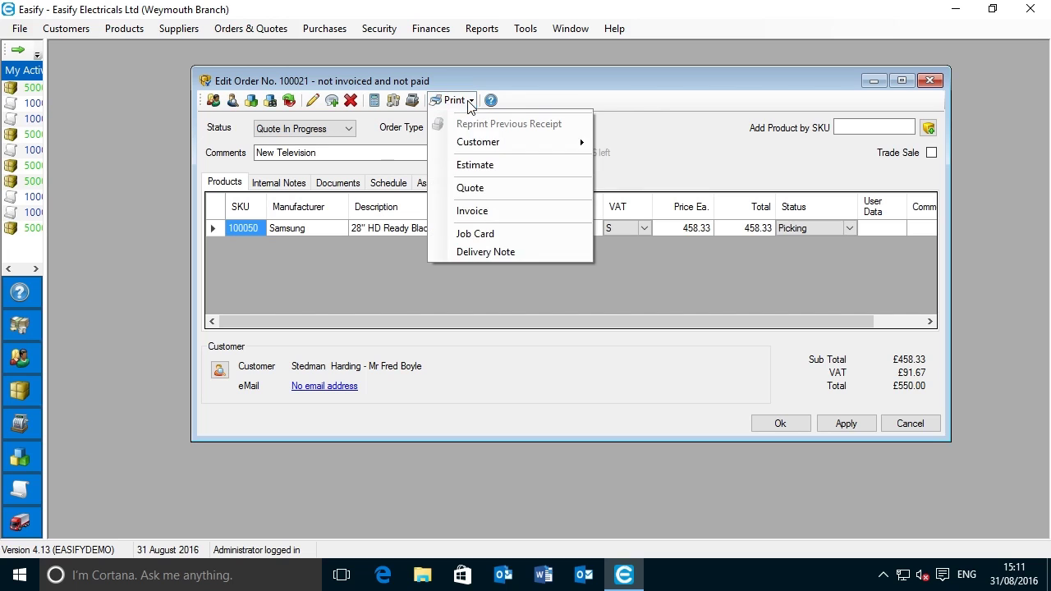
pyautogui.click(484, 188)
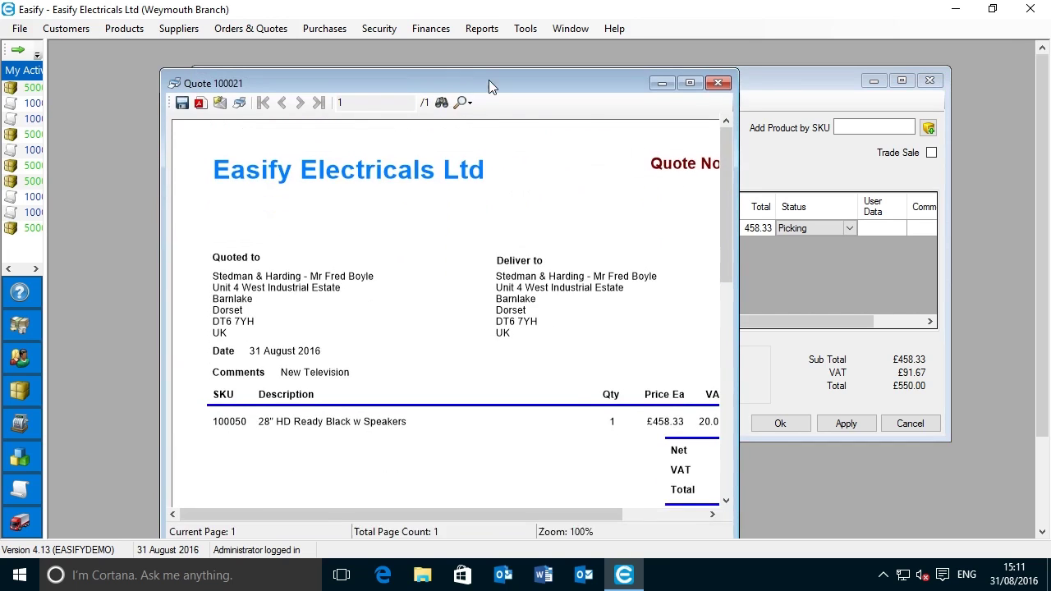
pyautogui.moveTo(747, 157); pyautogui.dragTo(911, 157)
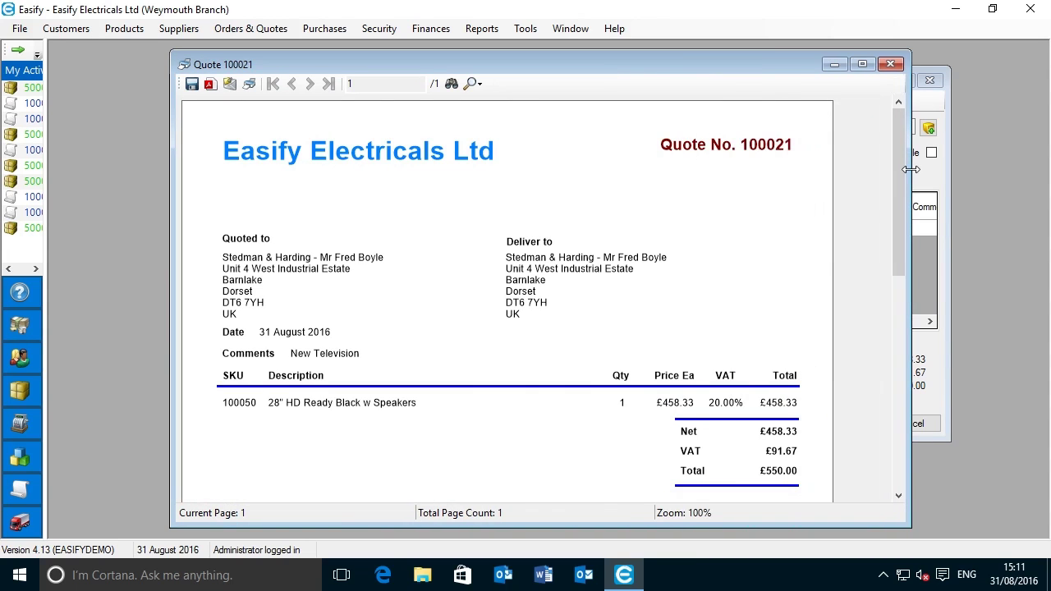
pyautogui.moveTo(260, 63); pyautogui.dragTo(266, 62)
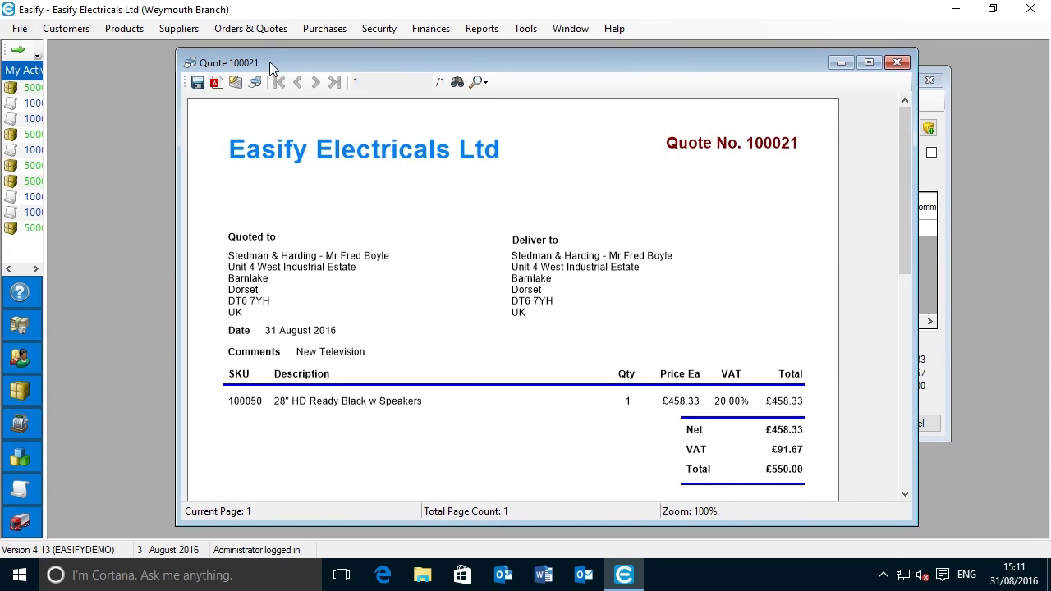
pyautogui.click(216, 85)
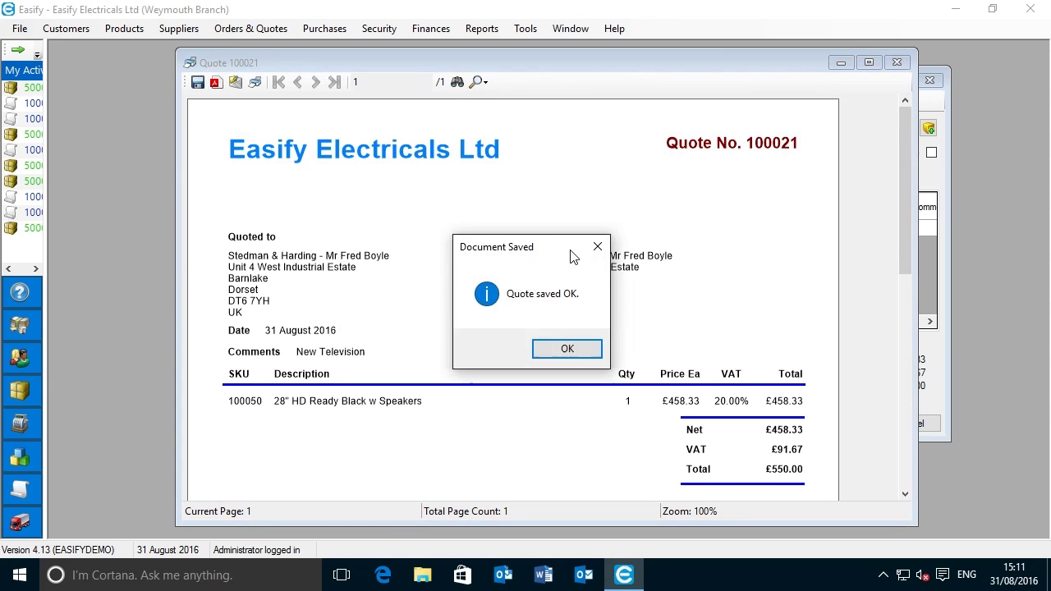
pyautogui.click(564, 349)
pyautogui.click(896, 62)
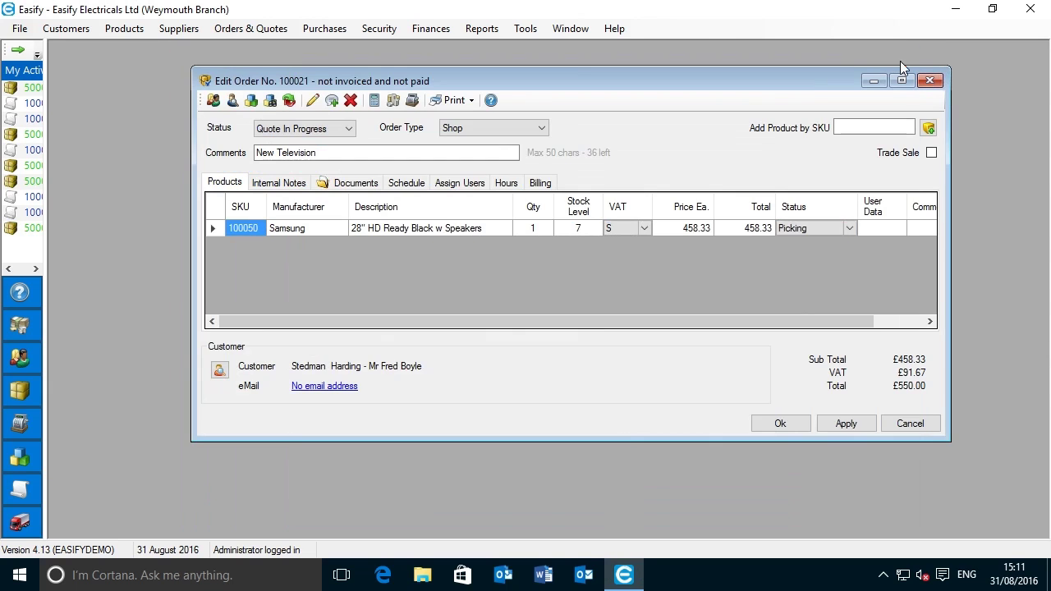
# Open the saved quote PDF from the television order's documents, check its contents and close it
pyautogui.click(360, 188)
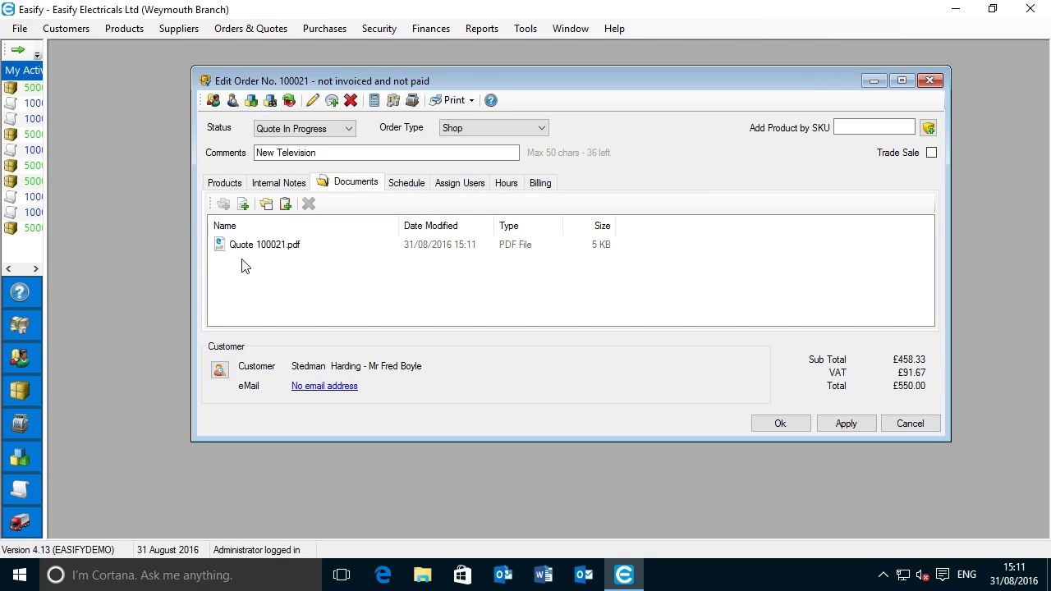
pyautogui.doubleClick(274, 248)
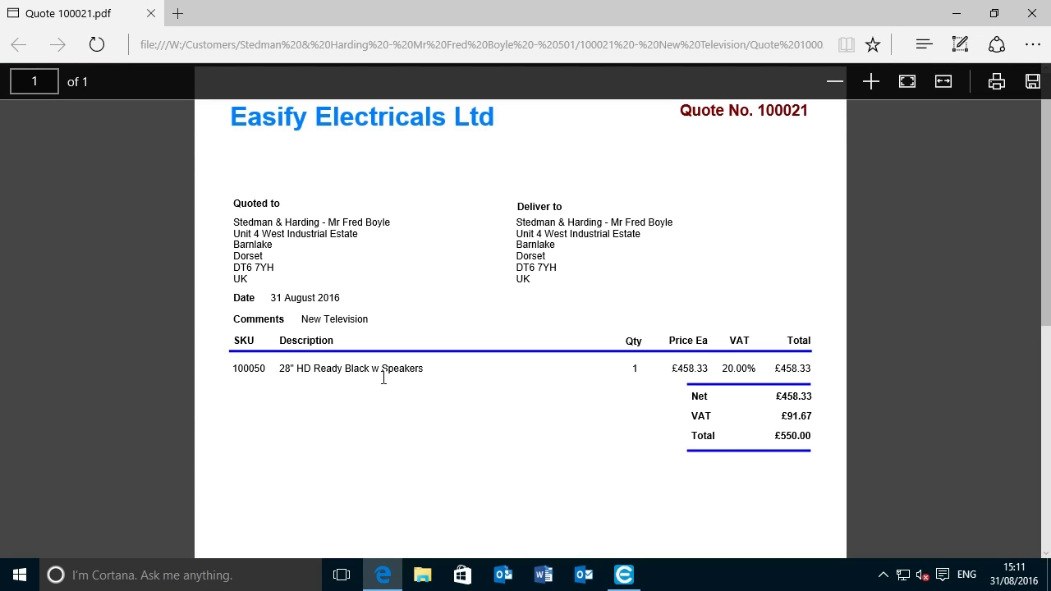
pyautogui.click(1039, 16)
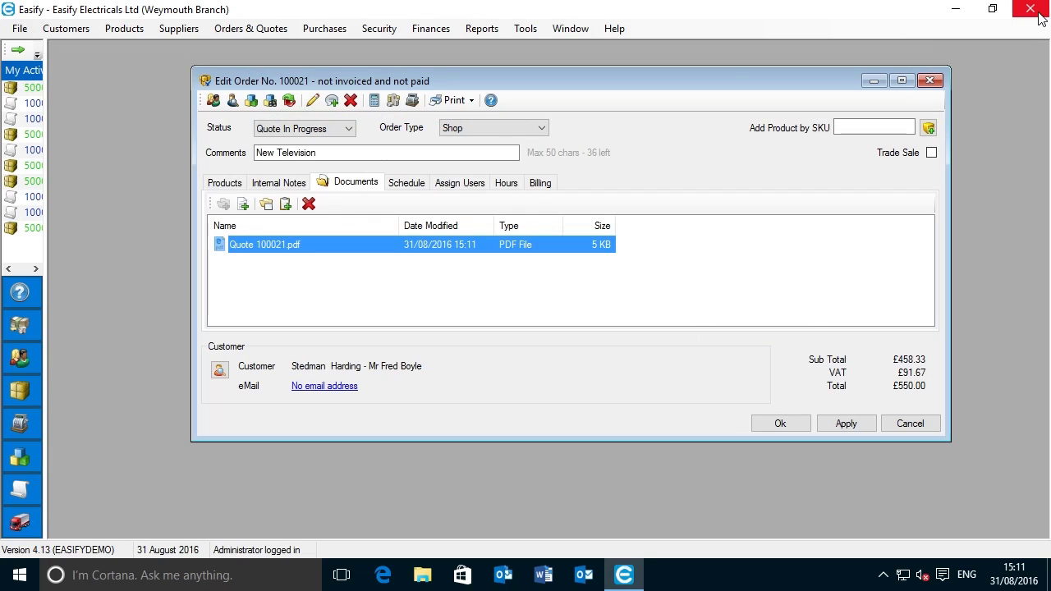
# Add the Samsung 37" HD Ready Black w Speakers from the LCD TVs product category to the television order
pyautogui.click(225, 186)
pyautogui.moveTo(376, 89); pyautogui.dragTo(410, 77)
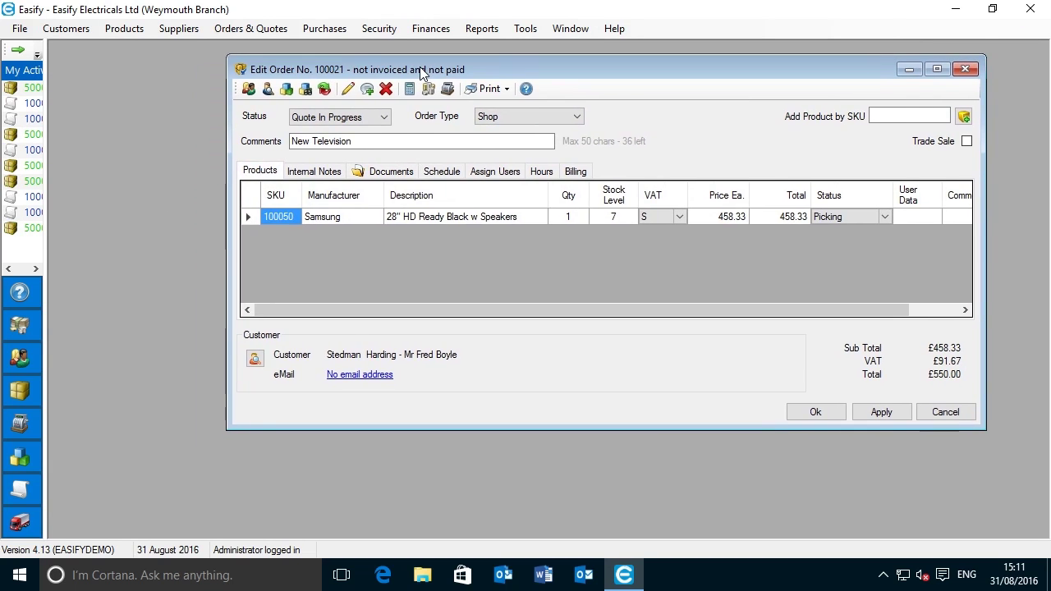
pyautogui.click(287, 89)
pyautogui.moveTo(328, 180); pyautogui.dragTo(239, 223)
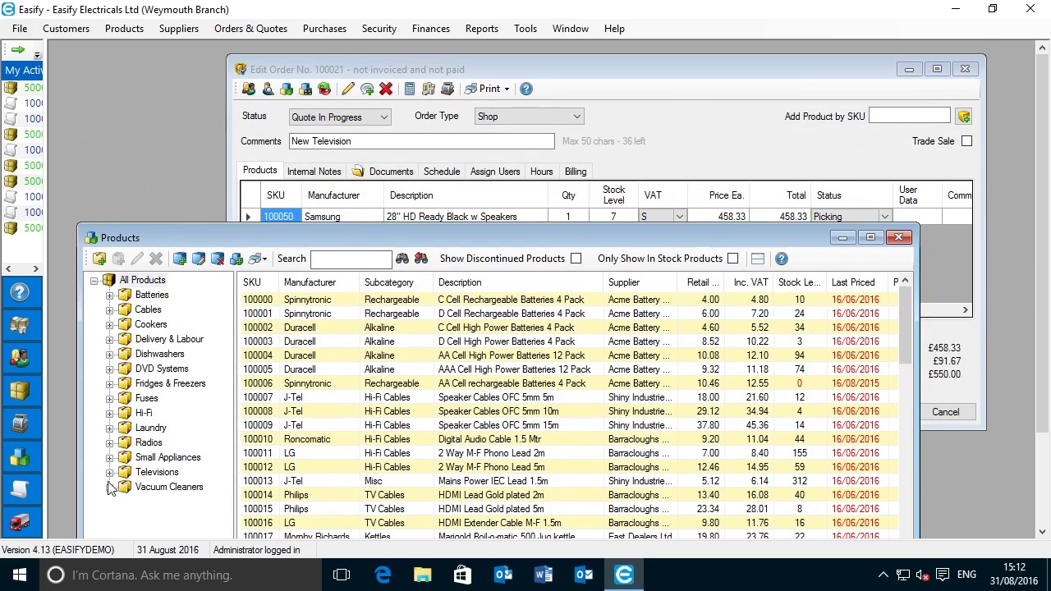
pyautogui.click(110, 472)
pyautogui.click(174, 503)
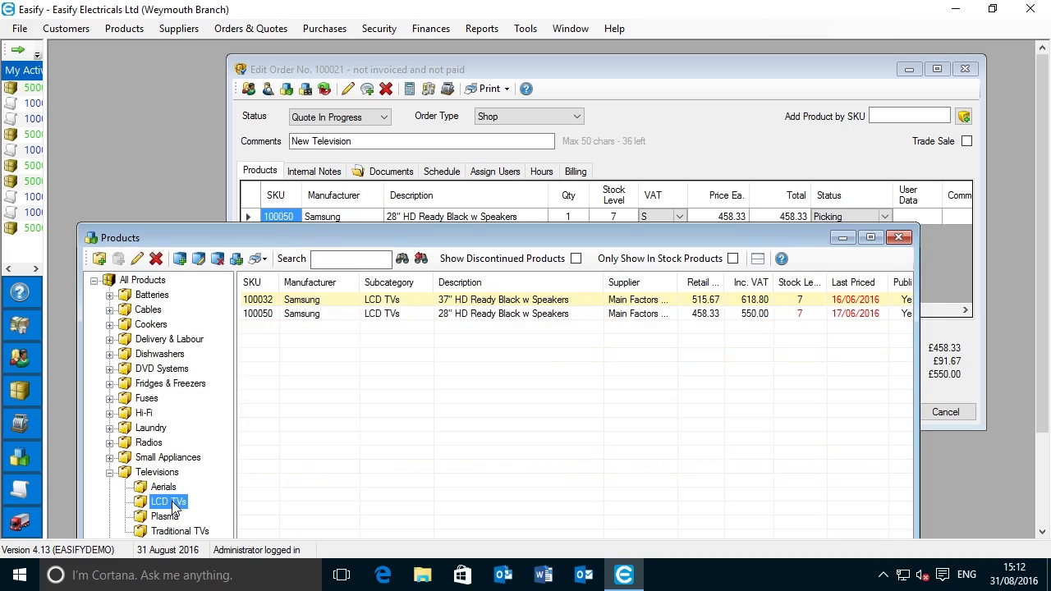
pyautogui.moveTo(515, 240); pyautogui.dragTo(506, 359)
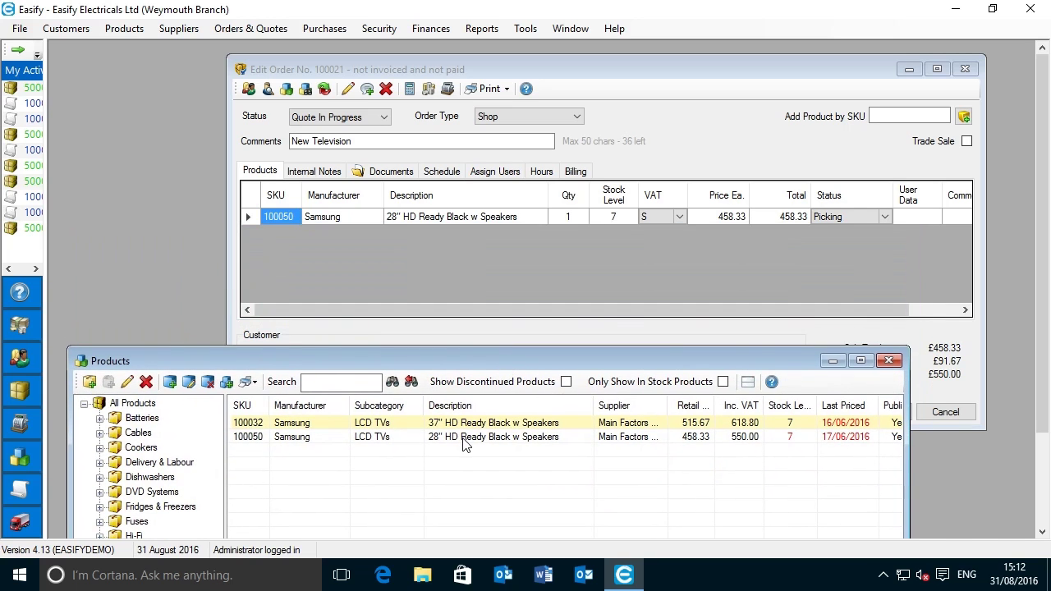
pyautogui.moveTo(457, 421); pyautogui.dragTo(418, 248)
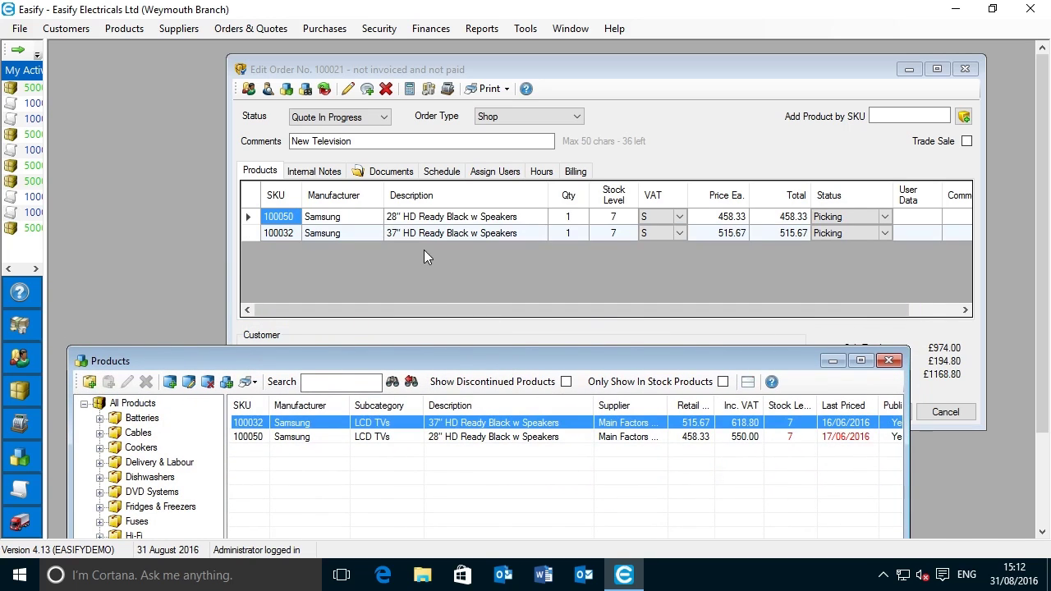
# Delete the Samsung 28" HD Ready Black w Speakers line from the order and apply the order changes
pyautogui.click(467, 69)
pyautogui.click(284, 216)
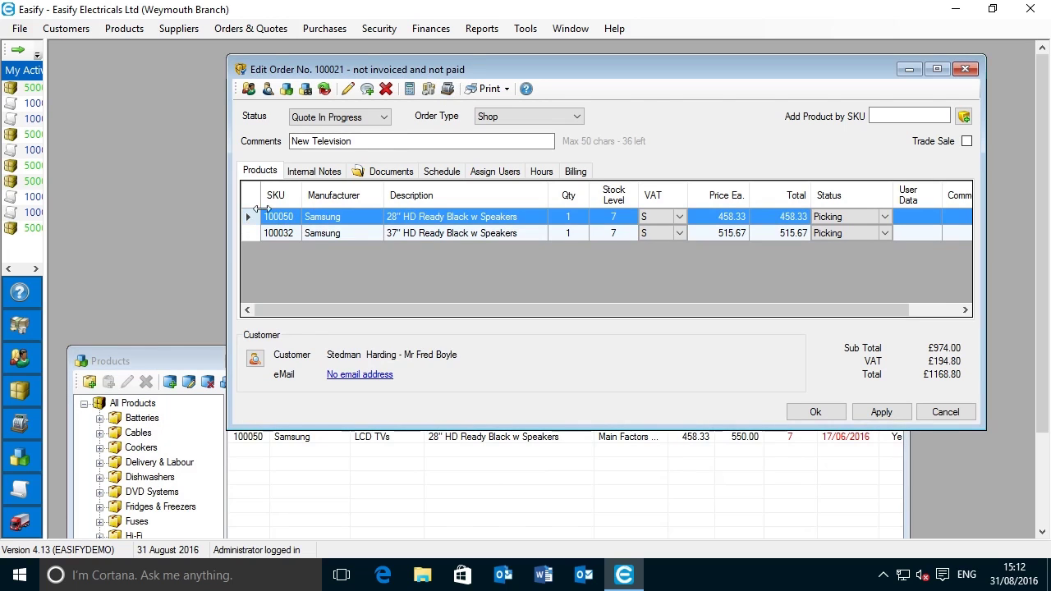
pyautogui.press('Delete')
pyautogui.click(574, 352)
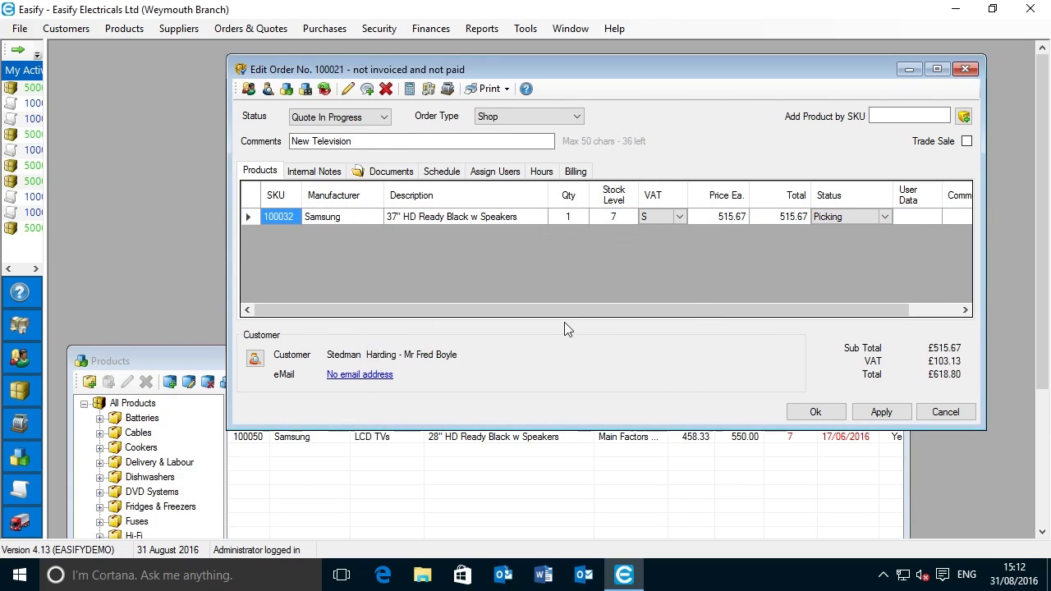
pyautogui.click(883, 411)
pyautogui.click(573, 351)
# Generate a new quote for the 37" television, widen its preview, save it as another PDF with the order, and close the preview
pyautogui.click(503, 88)
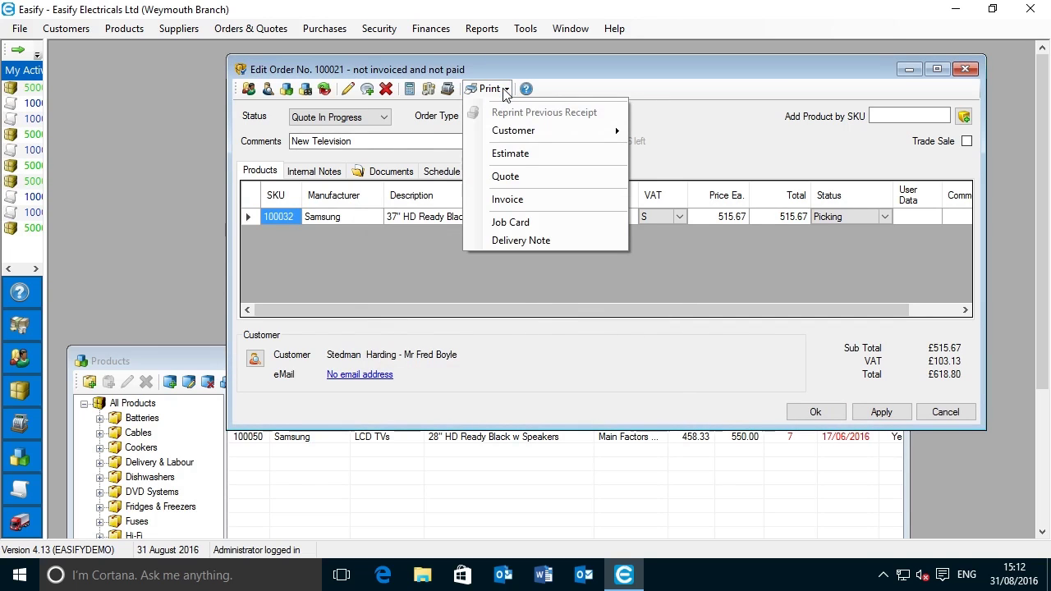
pyautogui.click(528, 175)
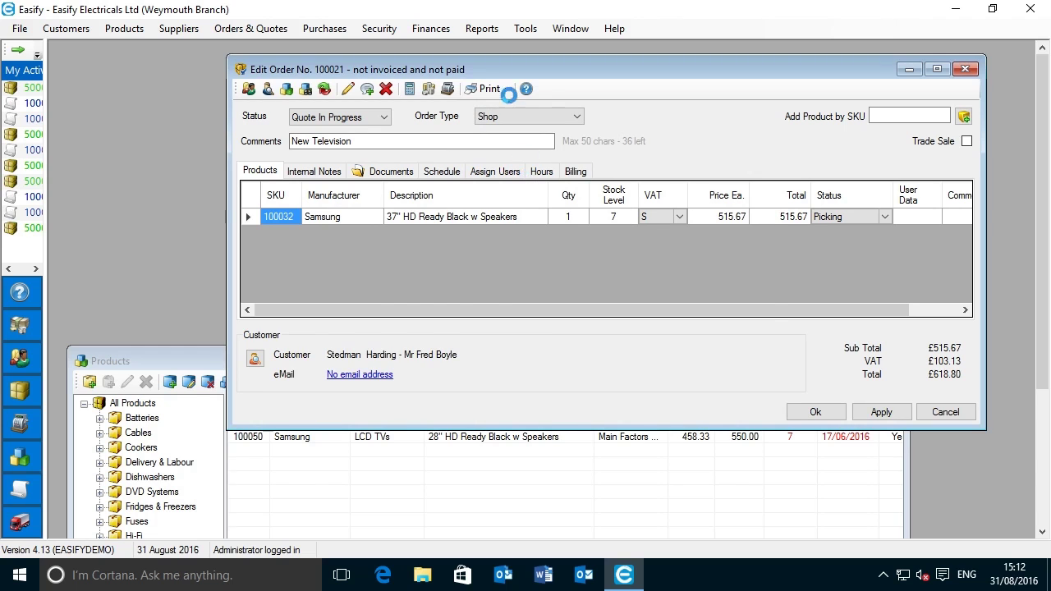
pyautogui.moveTo(489, 205); pyautogui.dragTo(476, 67)
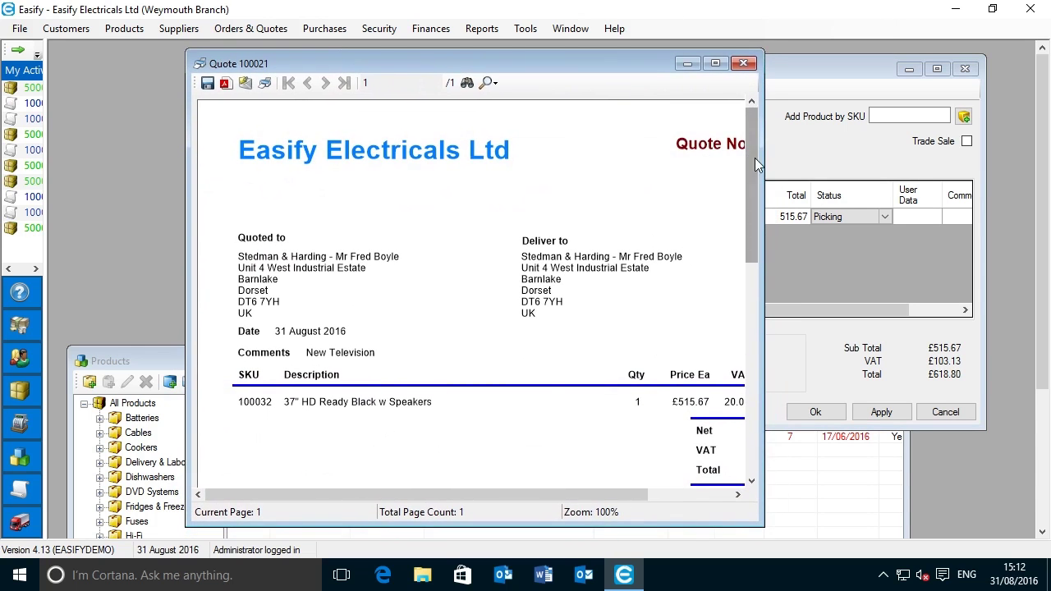
pyautogui.moveTo(763, 164); pyautogui.dragTo(964, 183)
pyautogui.moveTo(750, 57); pyautogui.dragTo(731, 57)
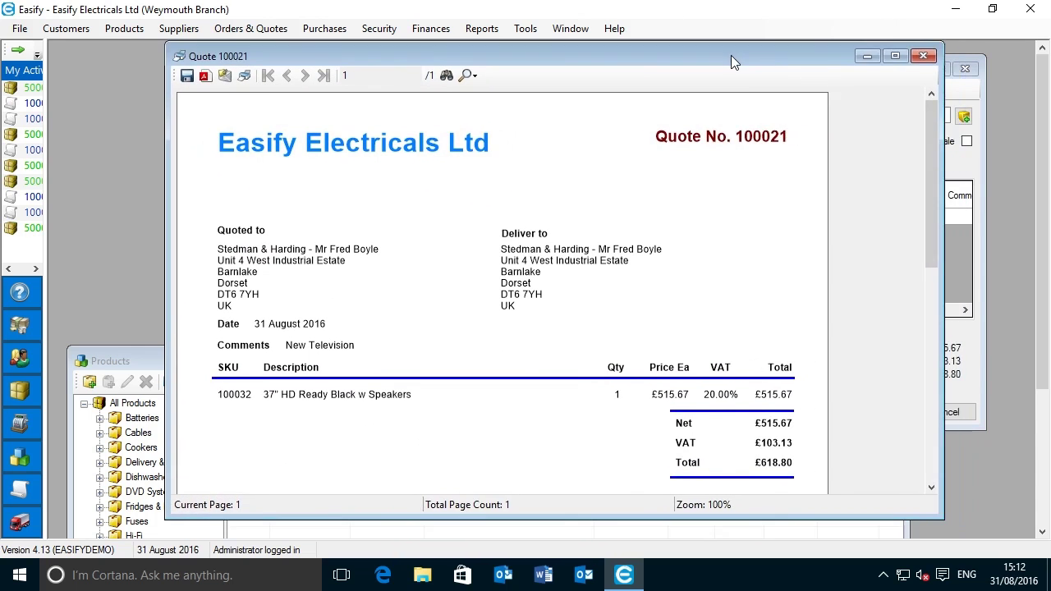
pyautogui.click(209, 87)
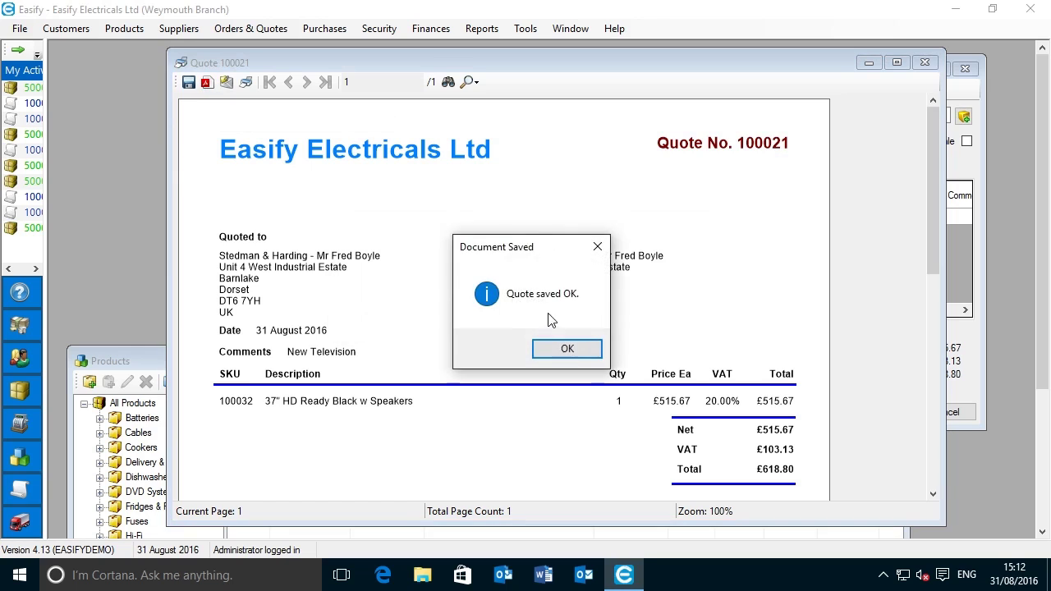
pyautogui.click(558, 348)
pyautogui.click(926, 63)
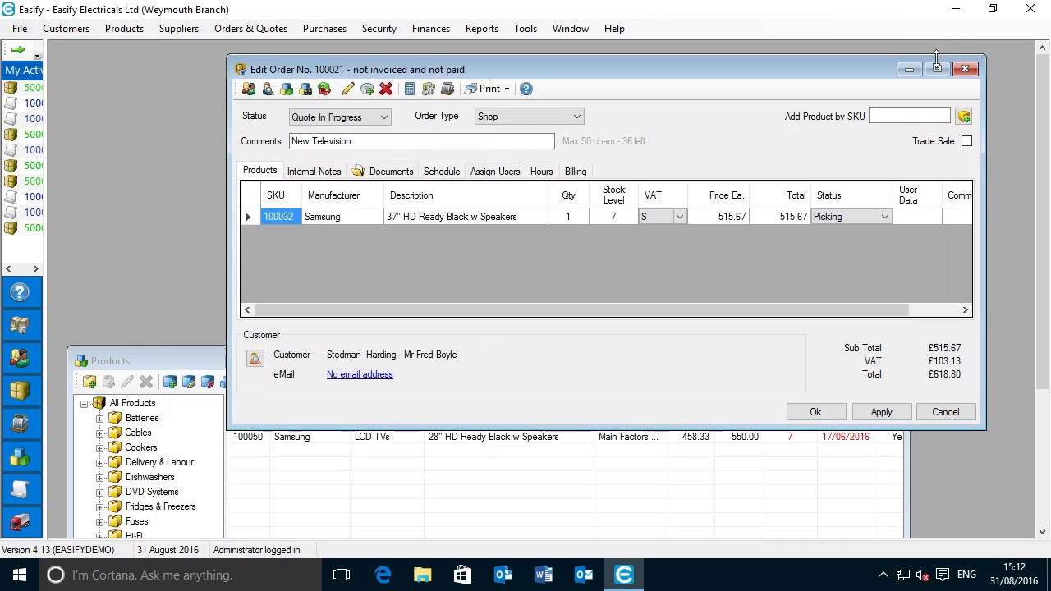
# Open the original and the revised quote PDFs in turn from the order's documents, compare the quoted televisions, and close each one
pyautogui.click(393, 172)
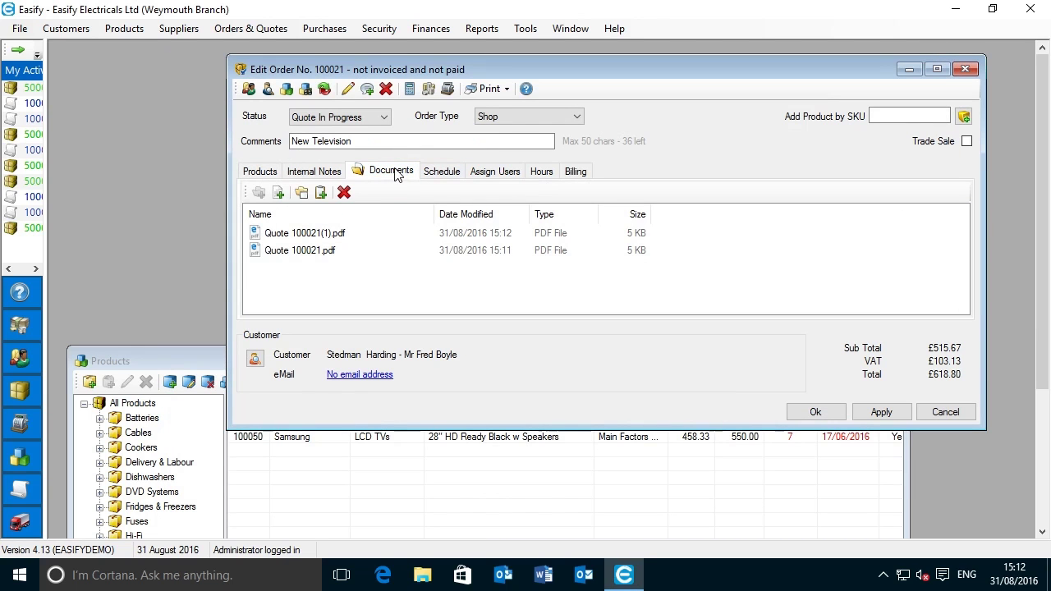
pyautogui.doubleClick(300, 251)
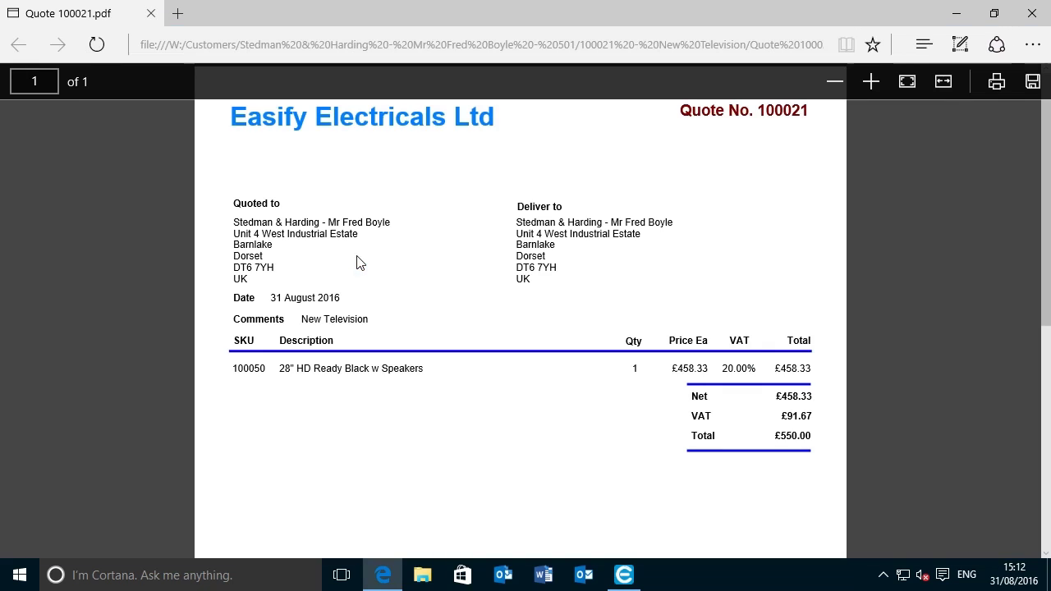
pyautogui.click(1032, 13)
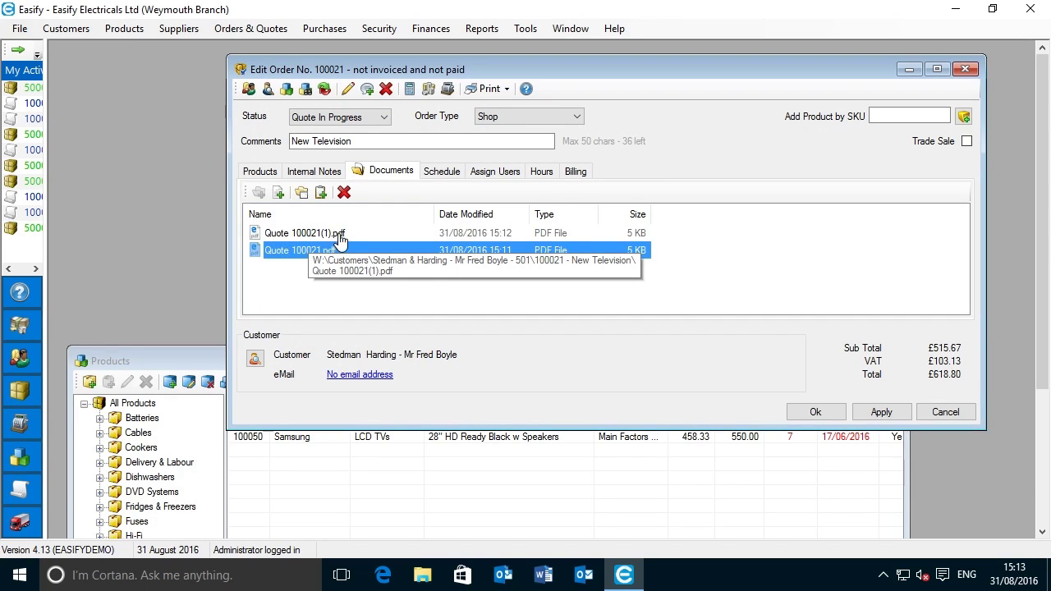
pyautogui.doubleClick(310, 234)
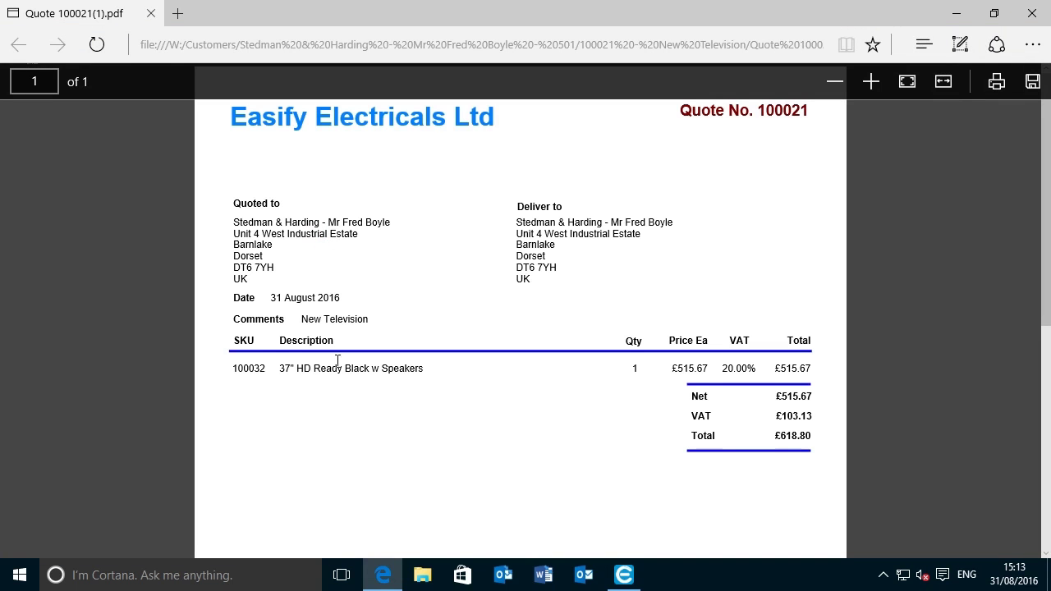
pyautogui.click(1032, 14)
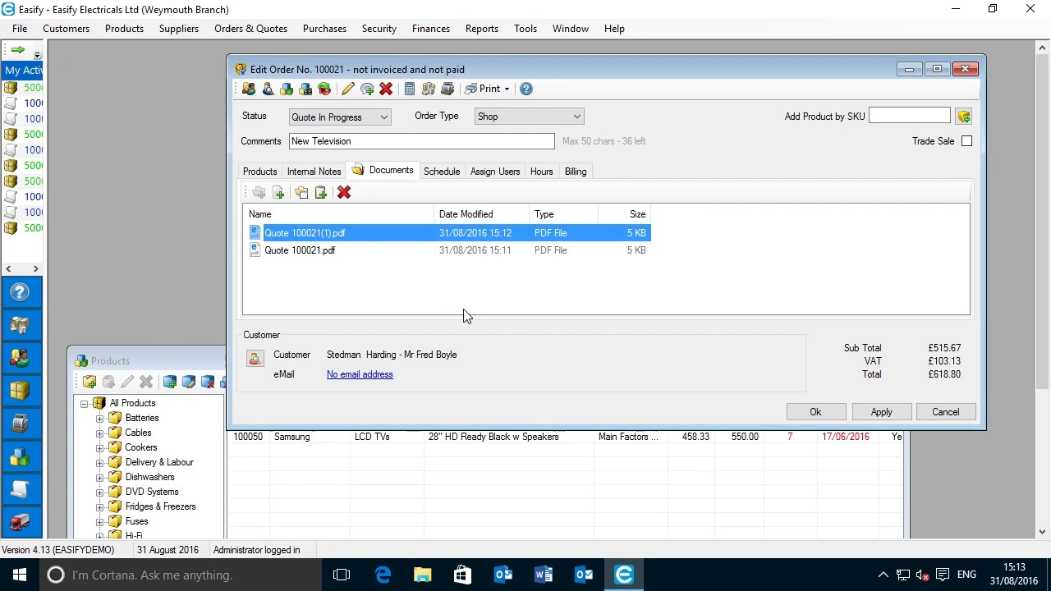
# Add the Philips HDMI Lead Gold plated 2m from the TV Cables subcategory to the television order and apply the order changes
pyautogui.click(261, 172)
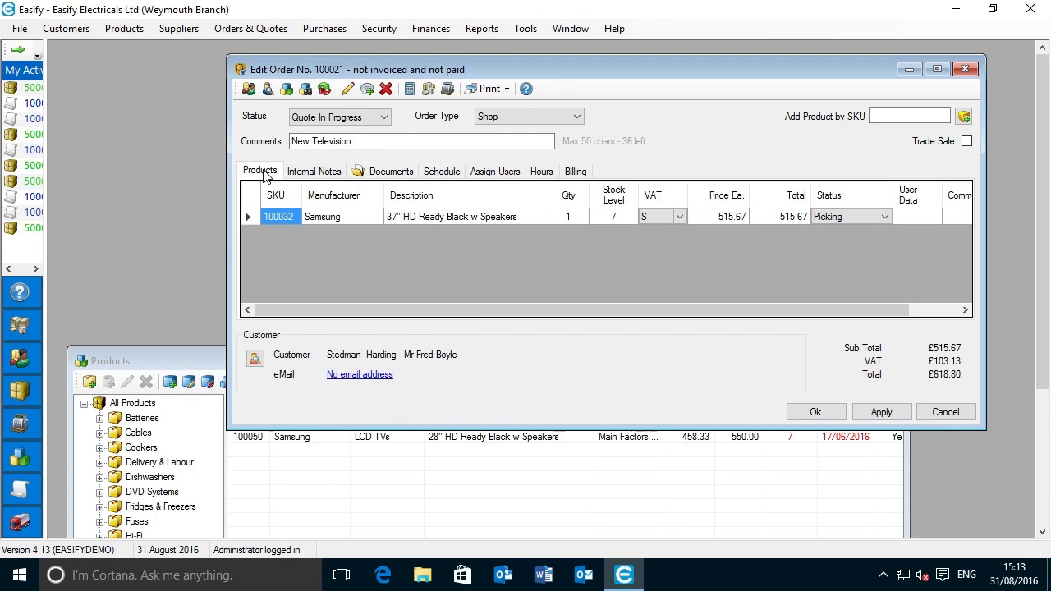
pyautogui.click(199, 361)
pyautogui.click(100, 434)
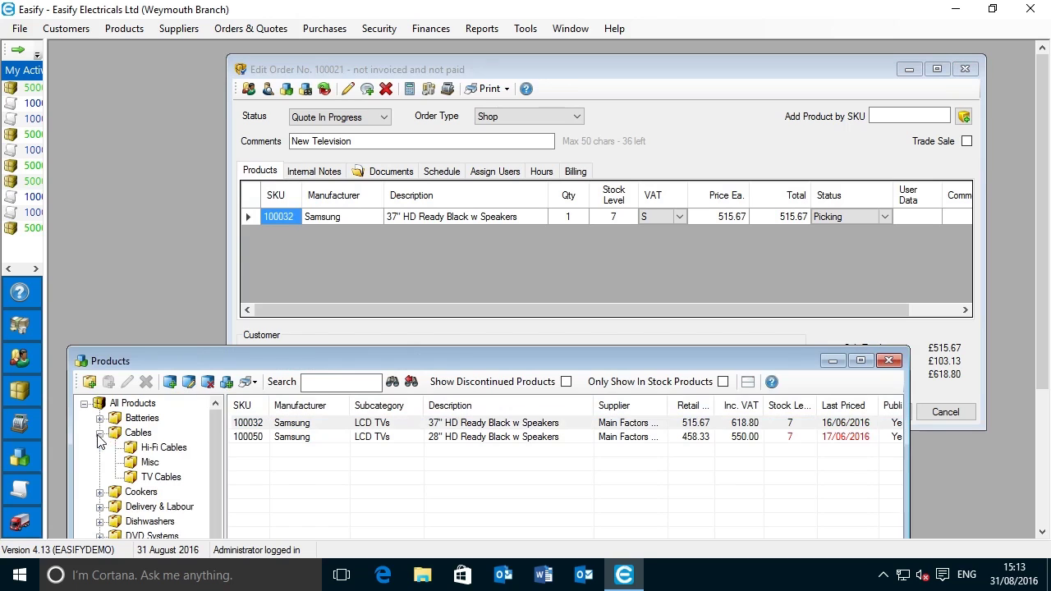
pyautogui.click(155, 480)
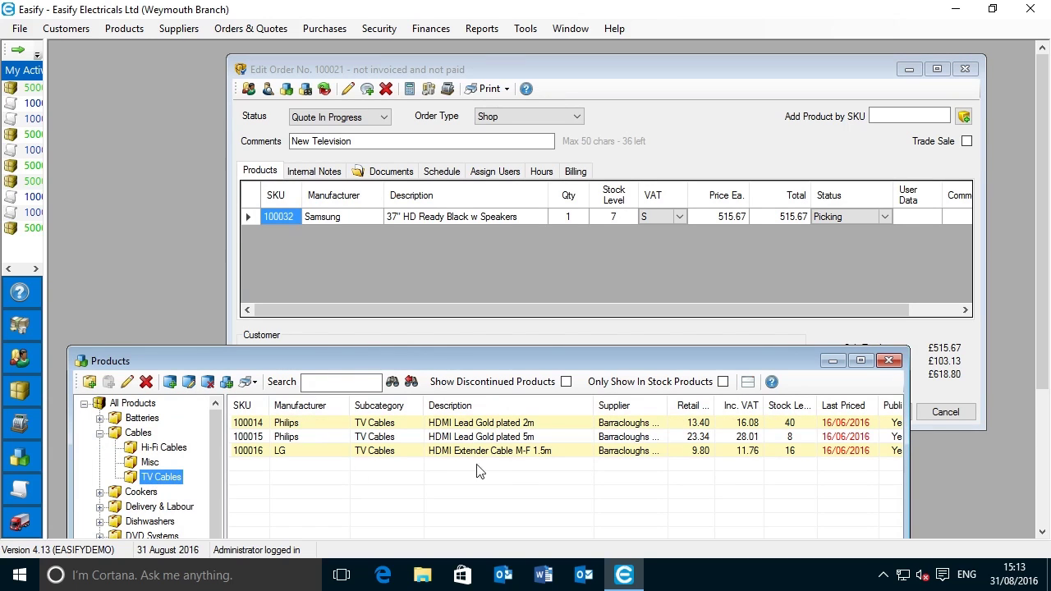
pyautogui.moveTo(456, 427); pyautogui.dragTo(400, 252)
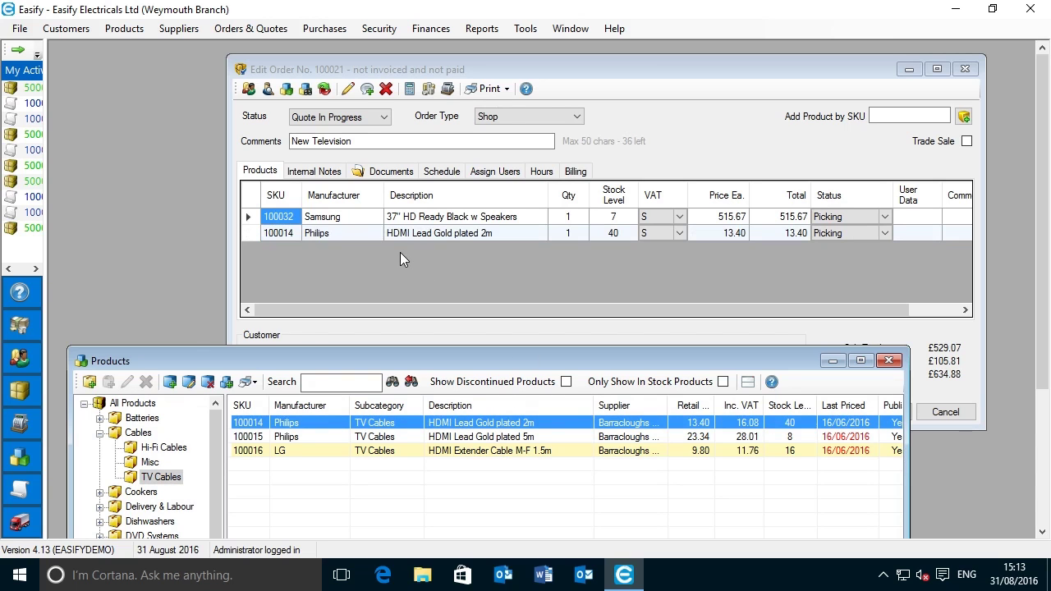
pyautogui.click(643, 61)
pyautogui.click(881, 412)
pyautogui.click(563, 349)
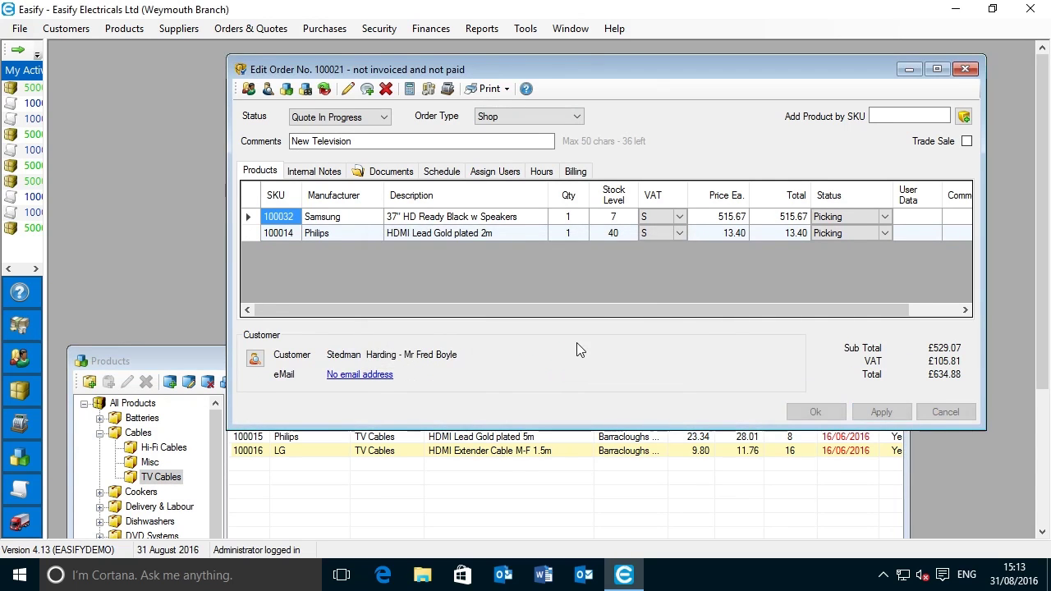
# Generate a quote covering the 37" television and HDMI lead, widen its preview, save it as a PDF with the order, and close the preview
pyautogui.click(507, 89)
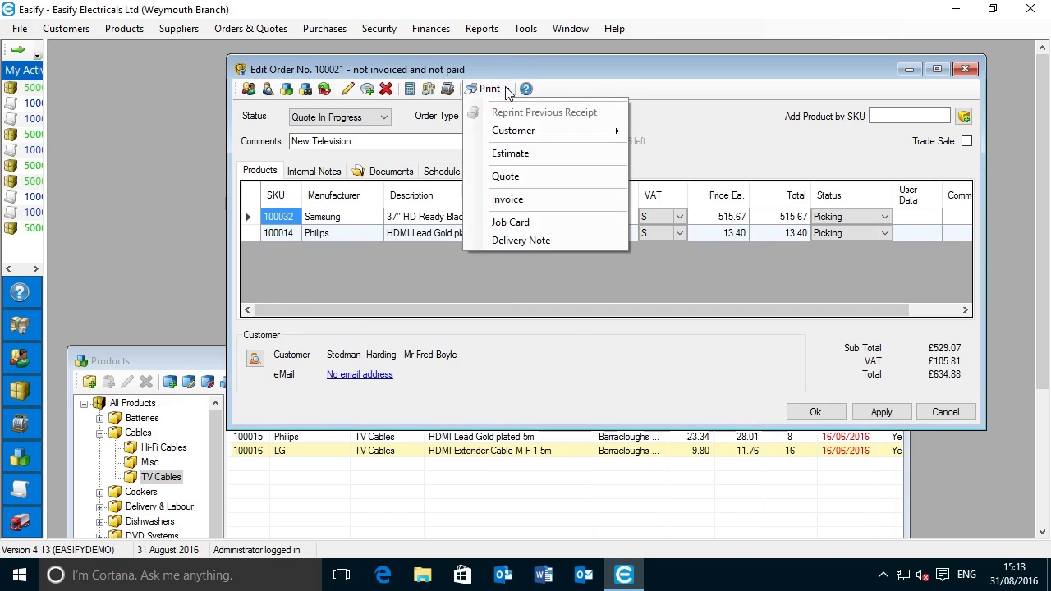
pyautogui.click(514, 178)
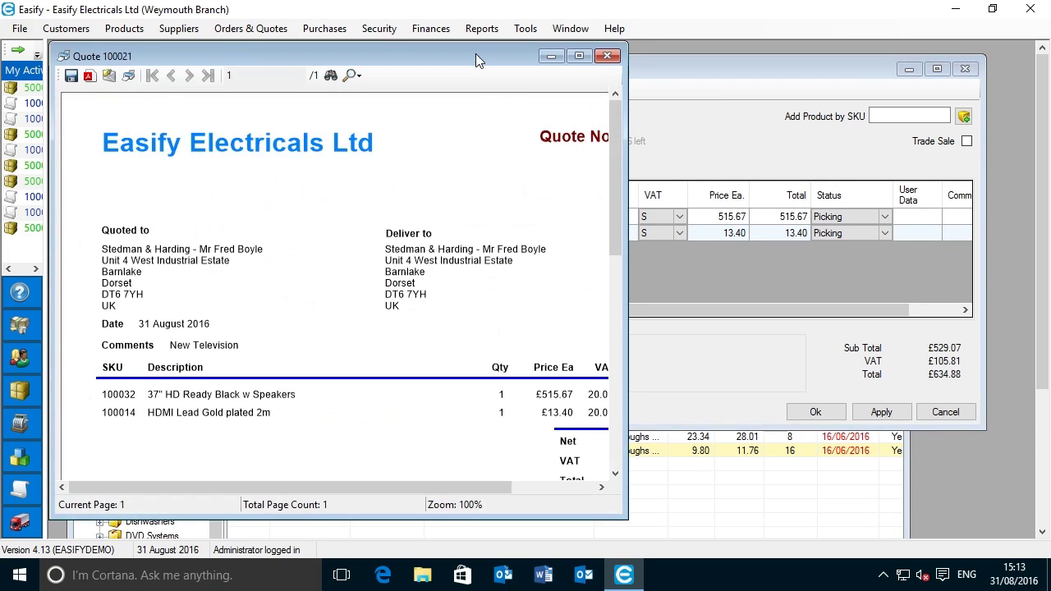
pyautogui.moveTo(475, 53); pyautogui.dragTo(564, 60)
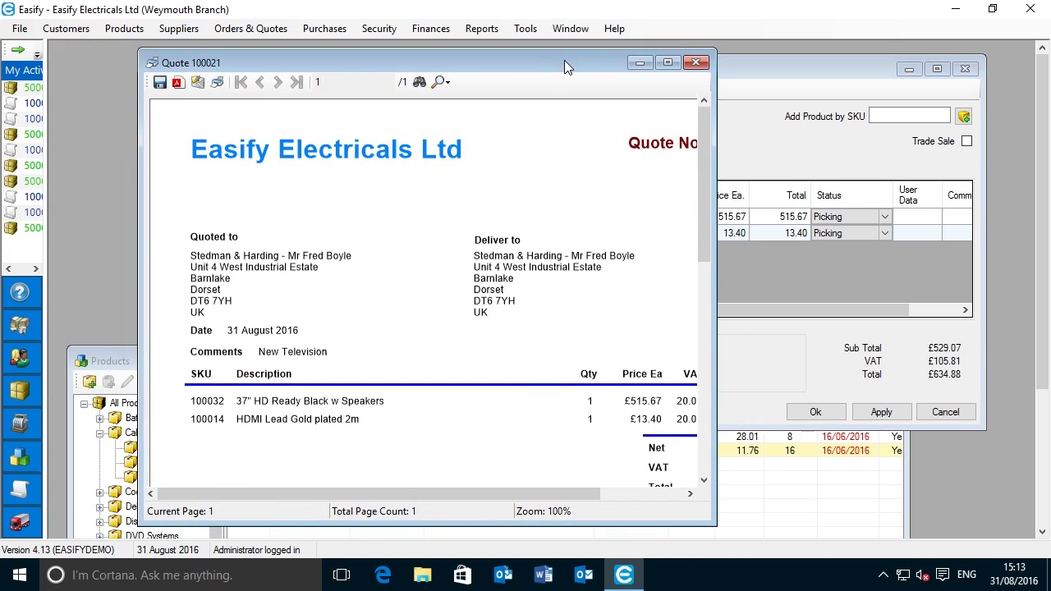
pyautogui.moveTo(716, 246); pyautogui.dragTo(939, 246)
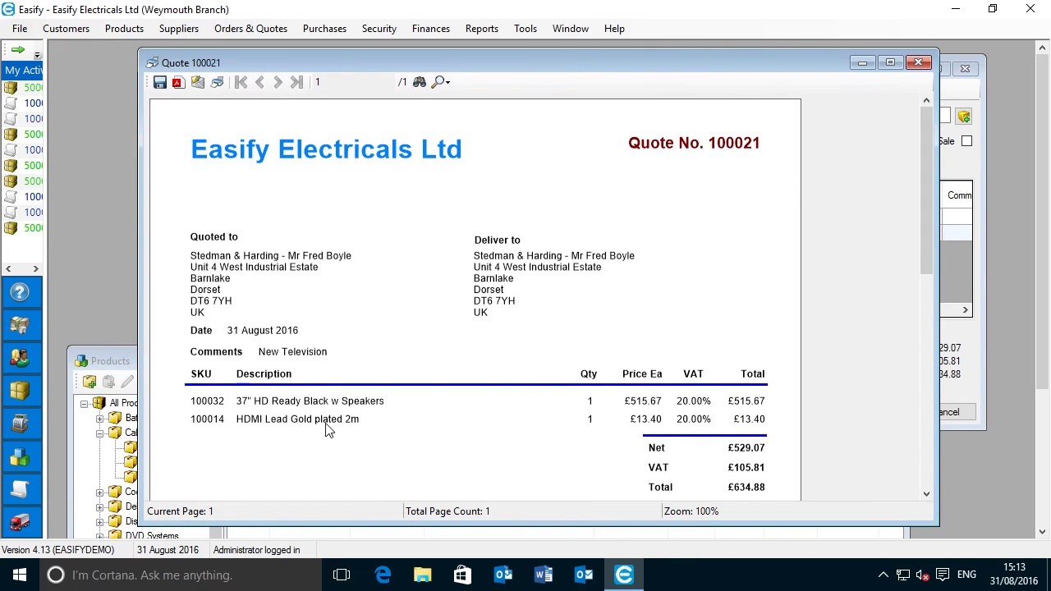
pyautogui.click(180, 83)
pyautogui.press('Return')
pyautogui.click(918, 62)
# Examine the newest and original quote PDFs from the order's documents against the order's current product lines, closing each PDF
pyautogui.click(401, 175)
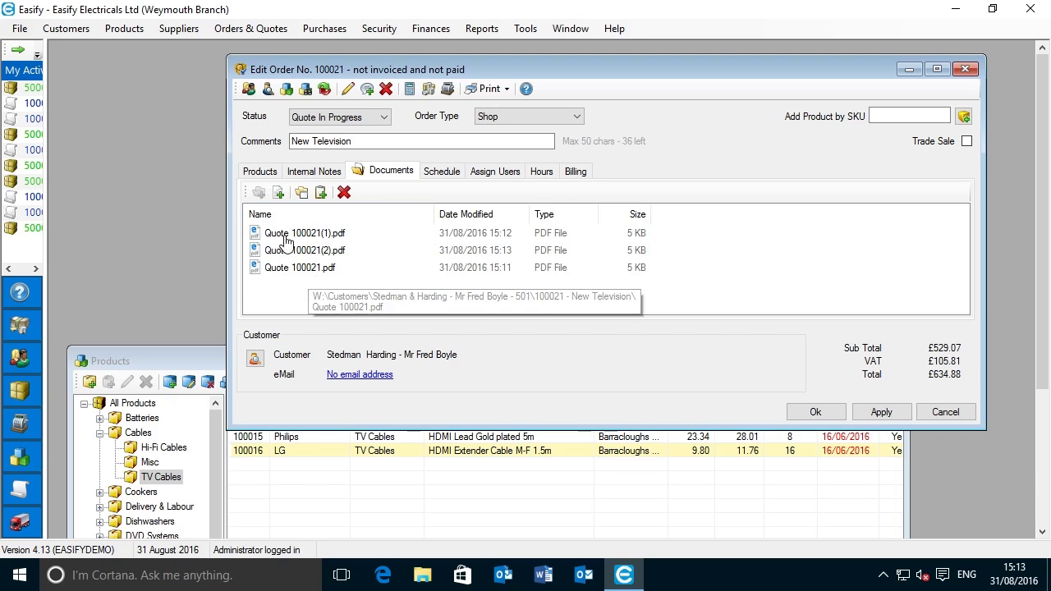
pyautogui.doubleClick(344, 255)
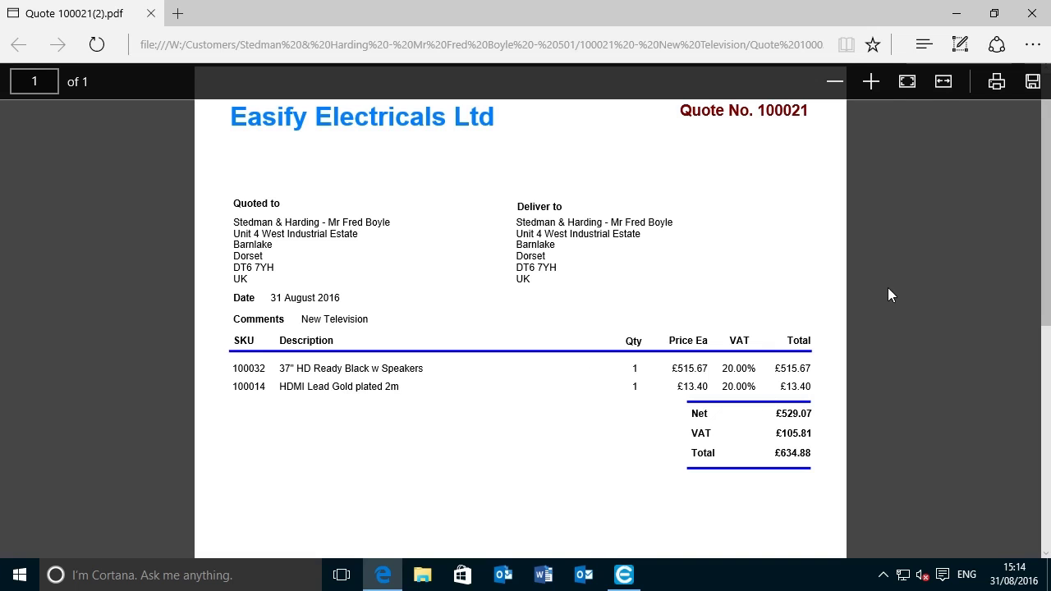
pyautogui.click(1033, 13)
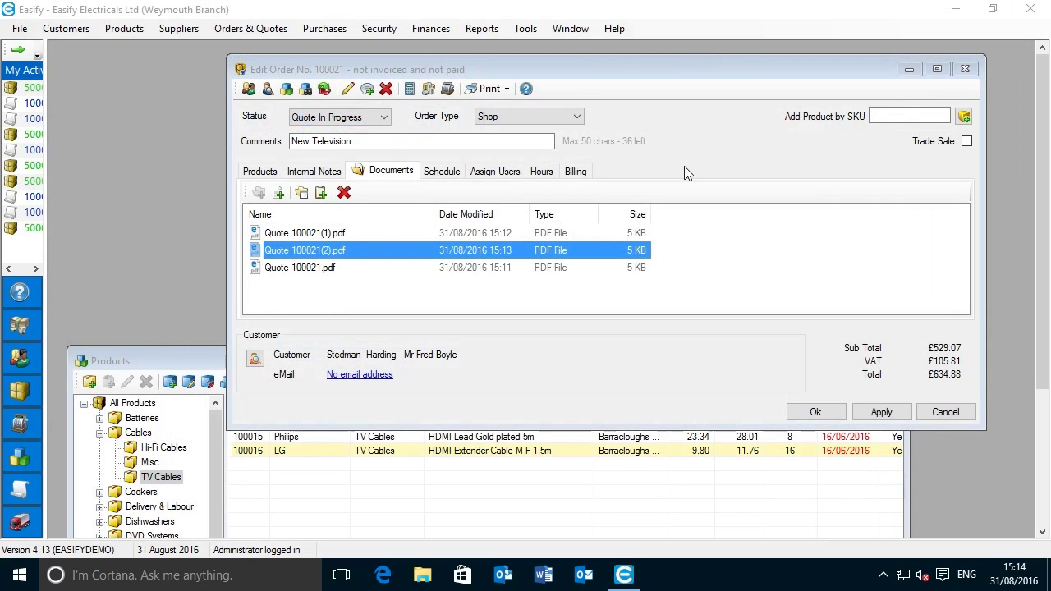
pyautogui.moveTo(681, 78); pyautogui.dragTo(696, 74)
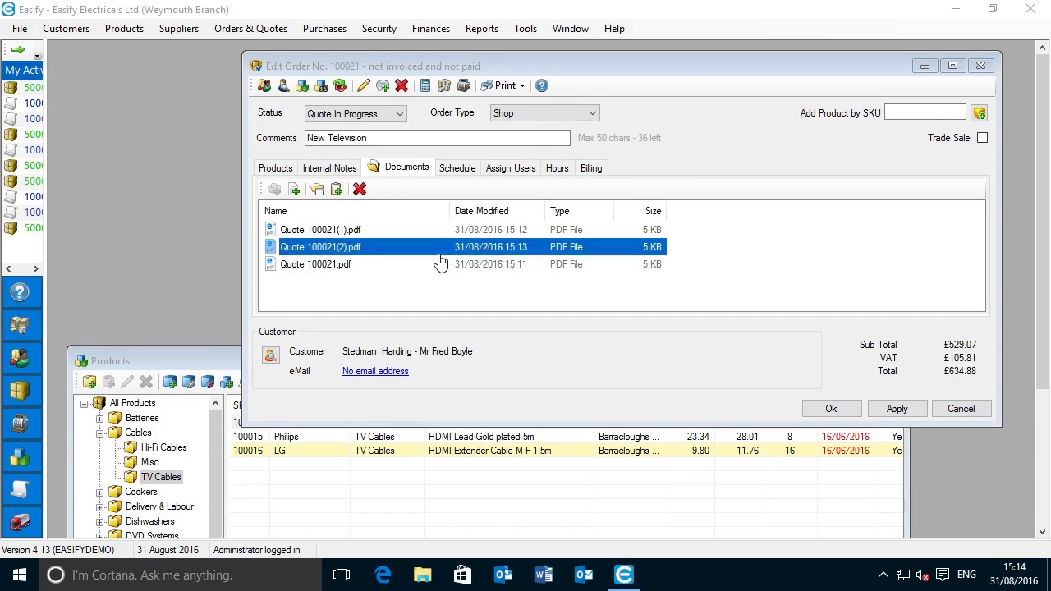
pyautogui.click(275, 168)
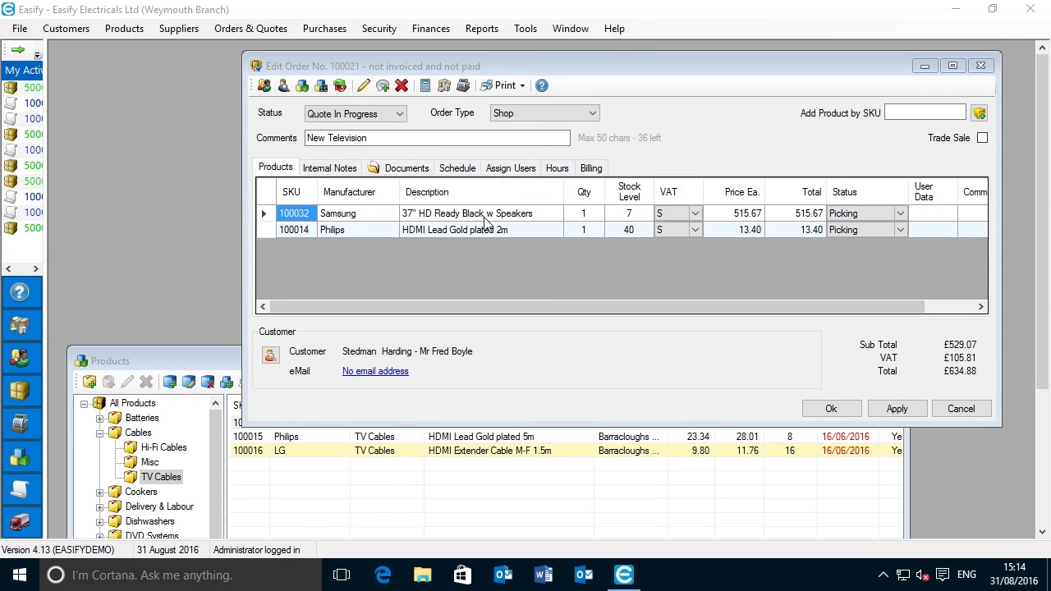
pyautogui.click(400, 172)
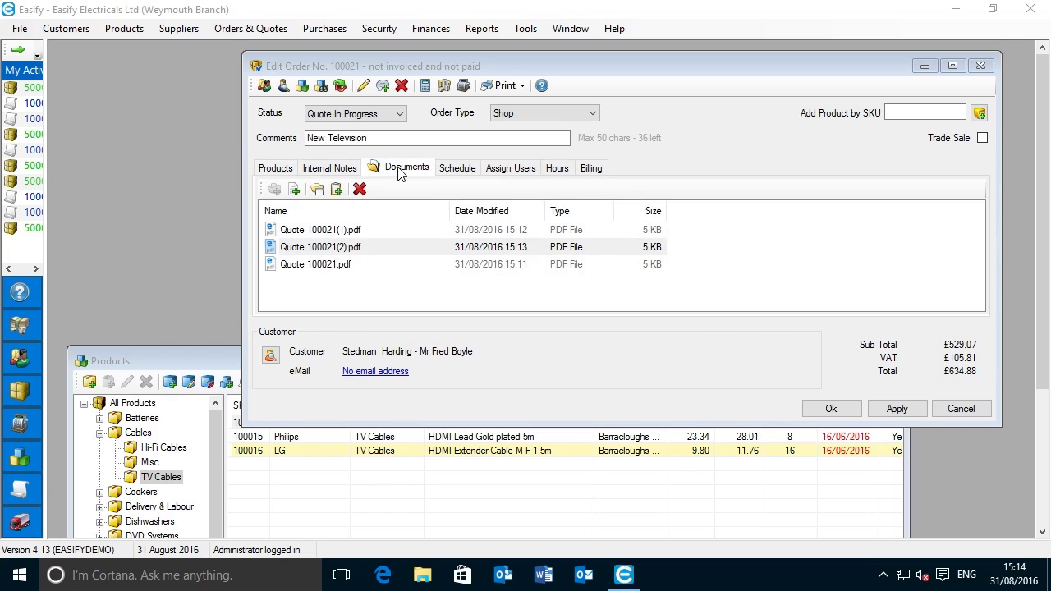
pyautogui.doubleClick(323, 265)
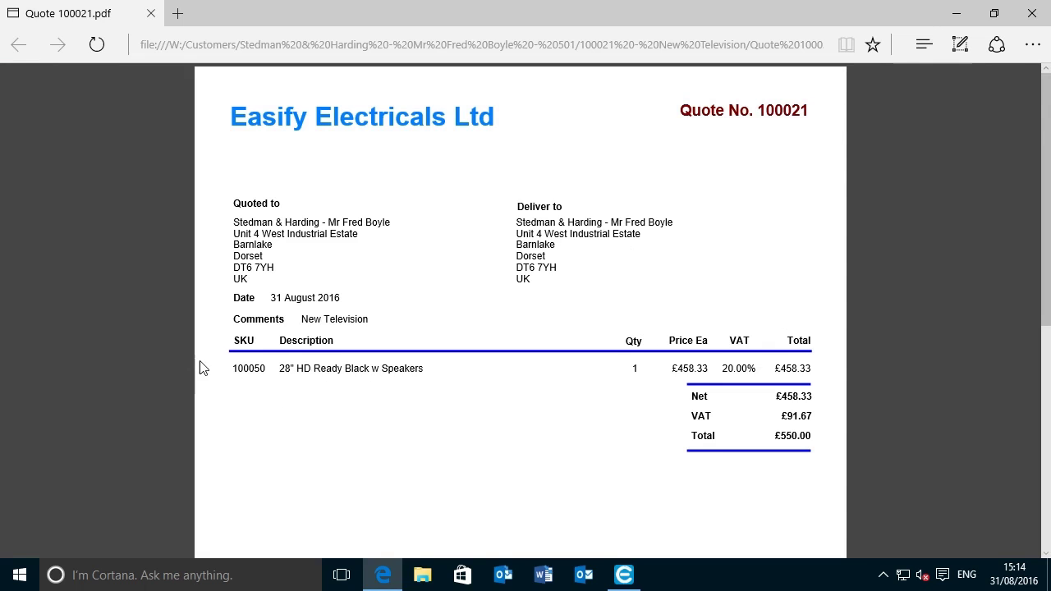
pyautogui.click(1031, 13)
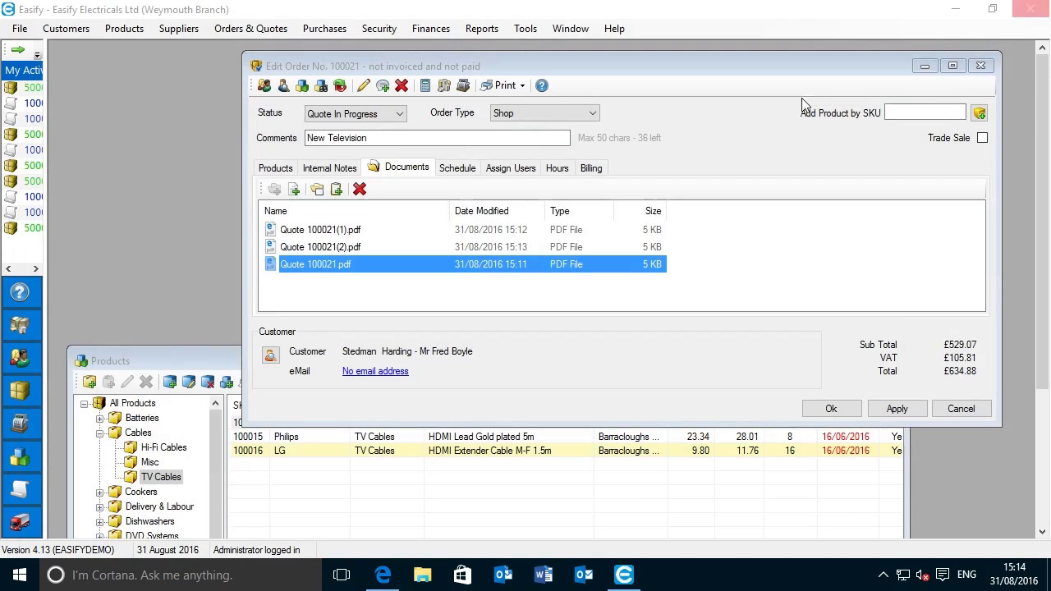
# Delete the Samsung 37" television and Philips HDMI lead lines from the order
pyautogui.click(275, 168)
pyautogui.click(267, 216)
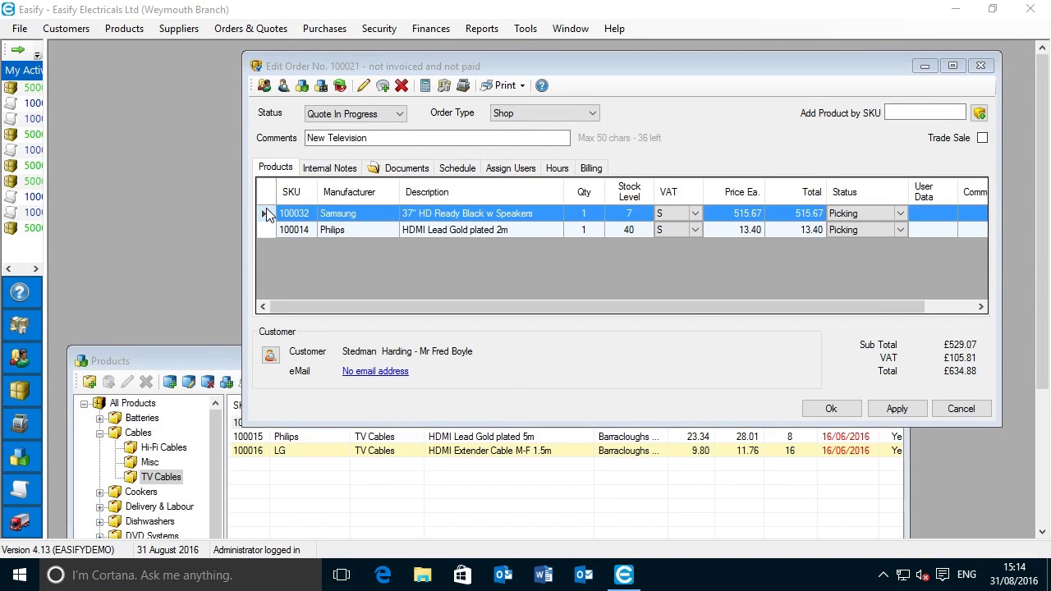
pyautogui.press('Delete')
pyautogui.click(588, 351)
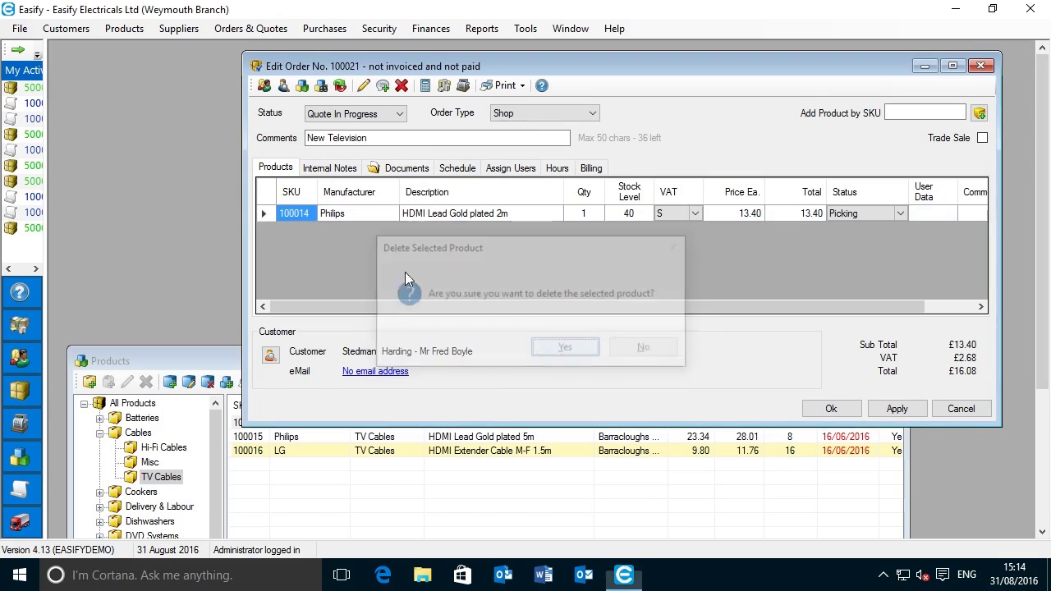
pyautogui.click(267, 214)
pyautogui.press('Delete')
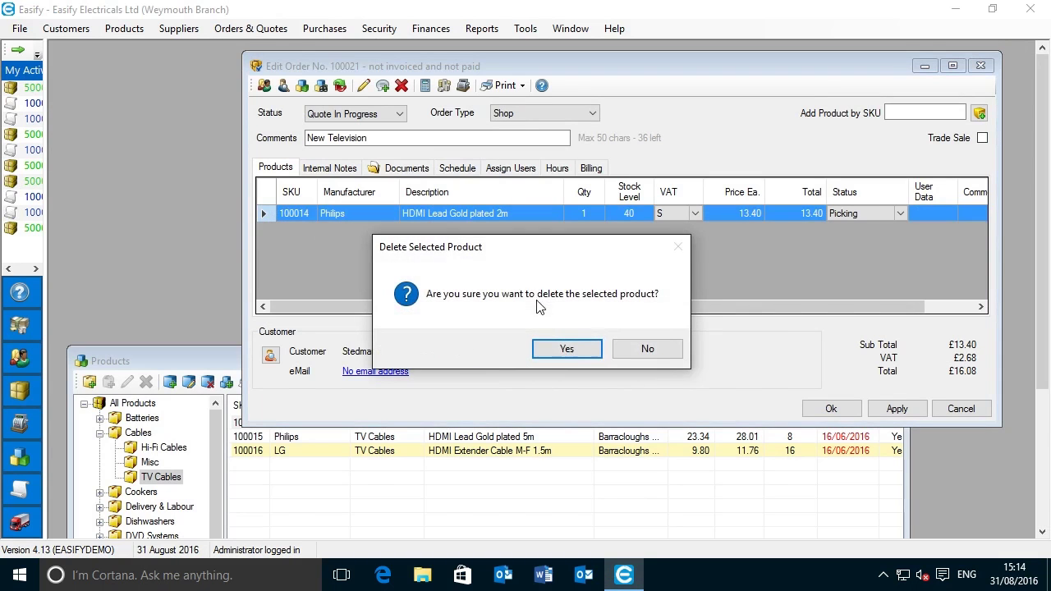
pyautogui.click(566, 351)
# Add the product with SKU 100050 to the order, save the order changes, and return to its documents
pyautogui.click(901, 112)
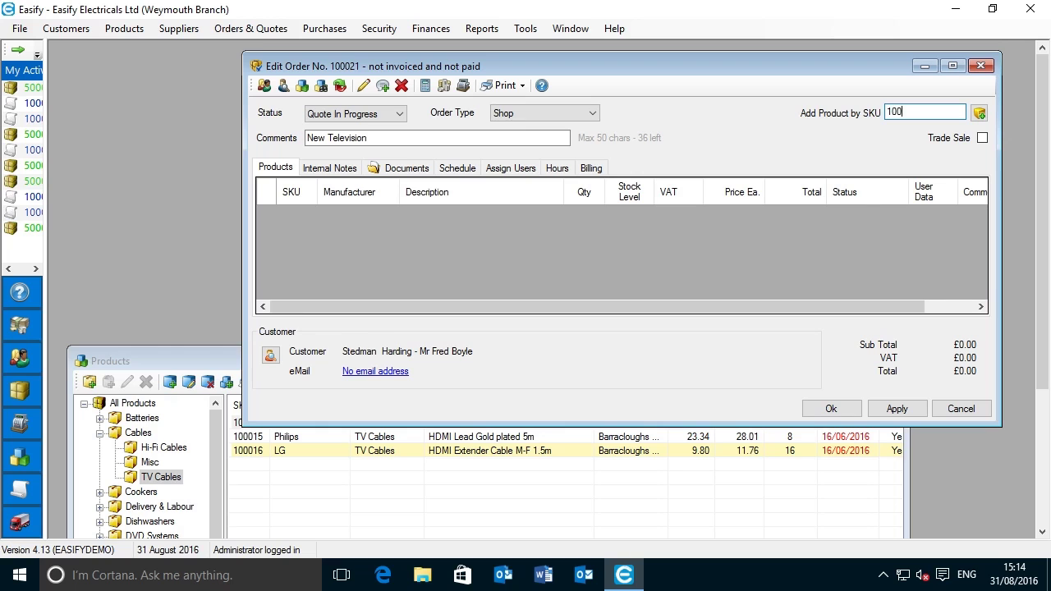
pyautogui.write('100050')
pyautogui.press('Return')
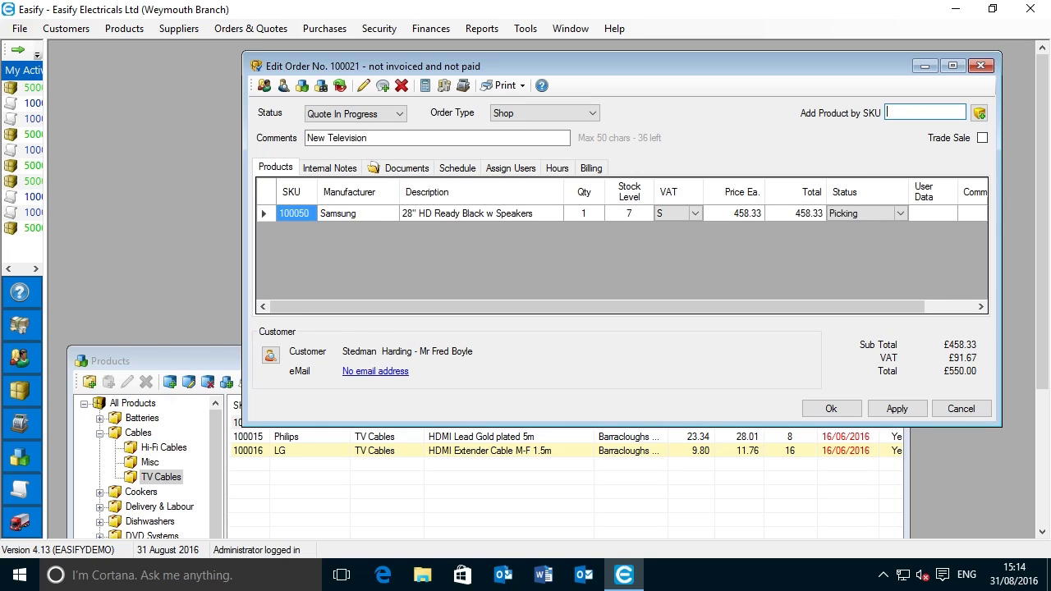
pyautogui.click(903, 410)
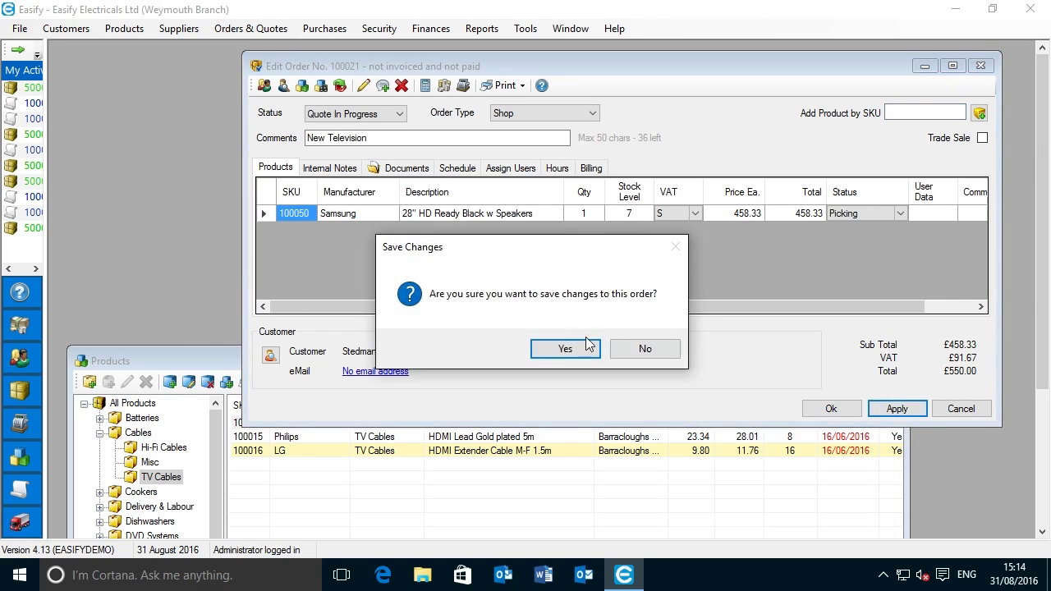
pyautogui.click(586, 349)
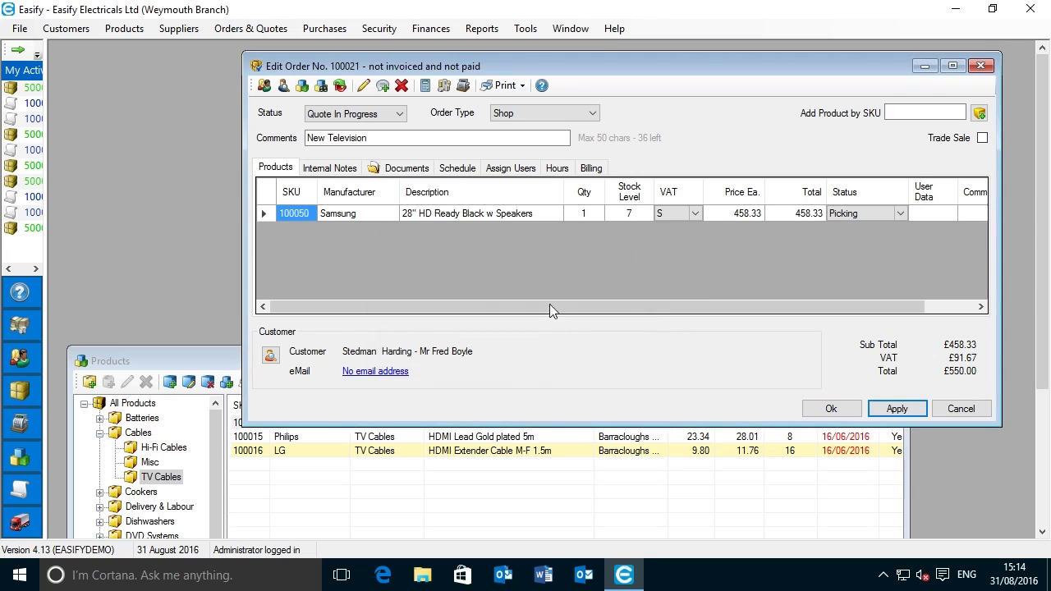
pyautogui.click(411, 169)
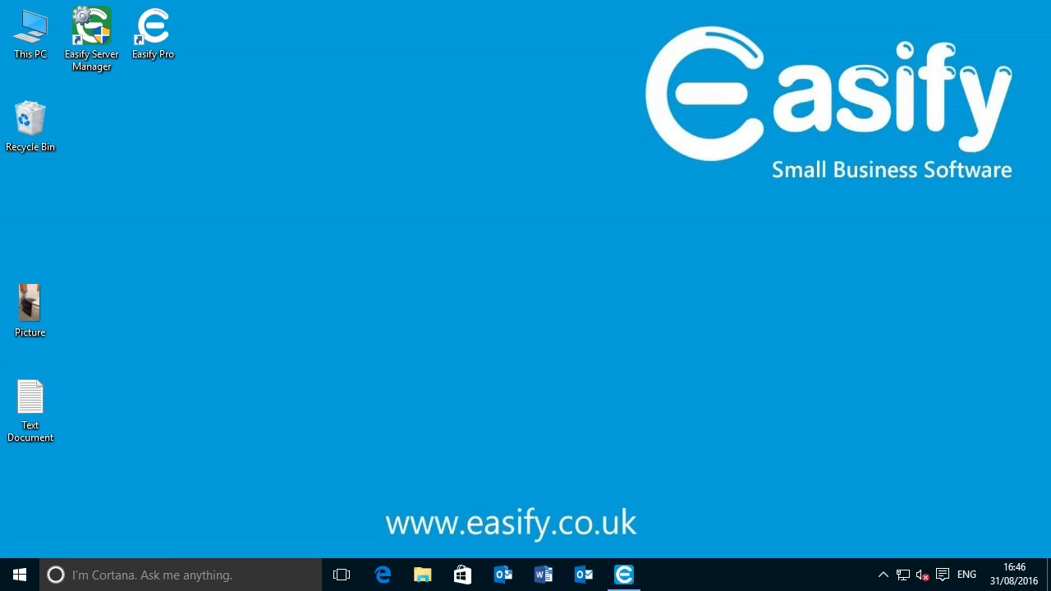
# Switch to Easify and view the customer insurance letter order's documents and the document types available for printing
pyautogui.click(632, 578)
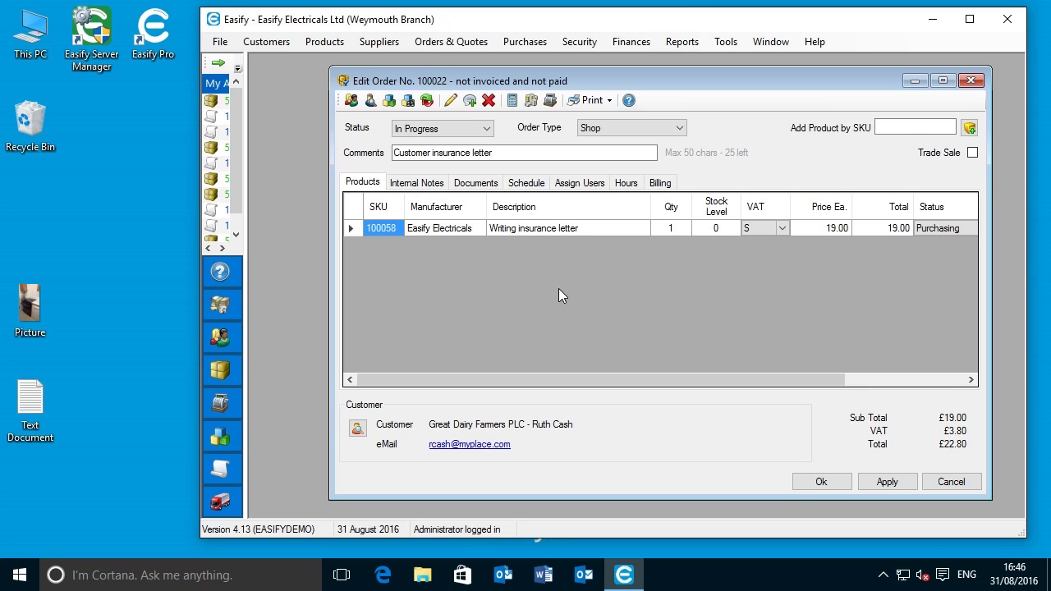
pyautogui.click(479, 186)
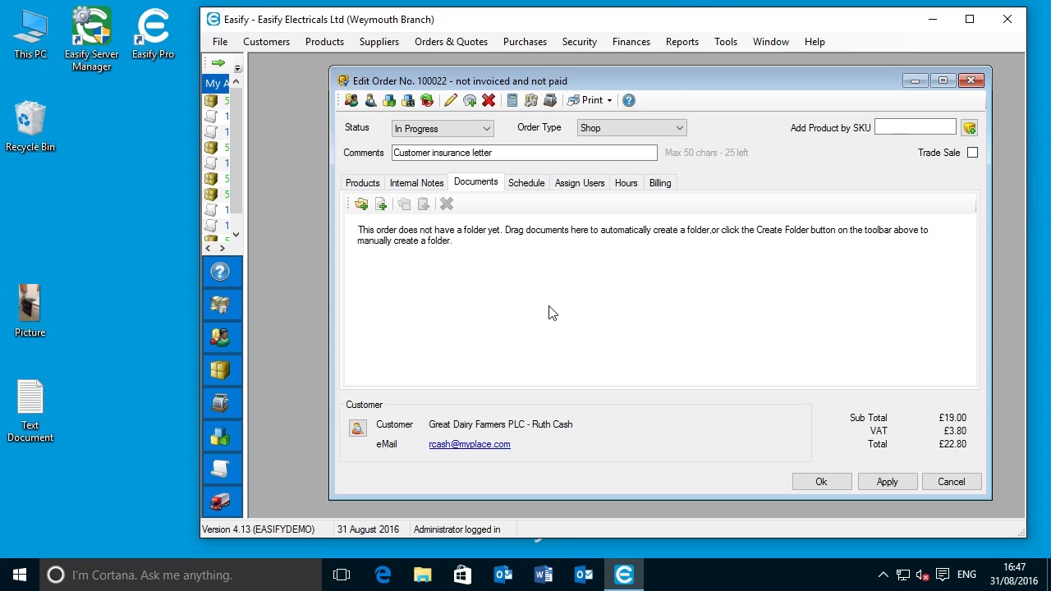
pyautogui.click(603, 103)
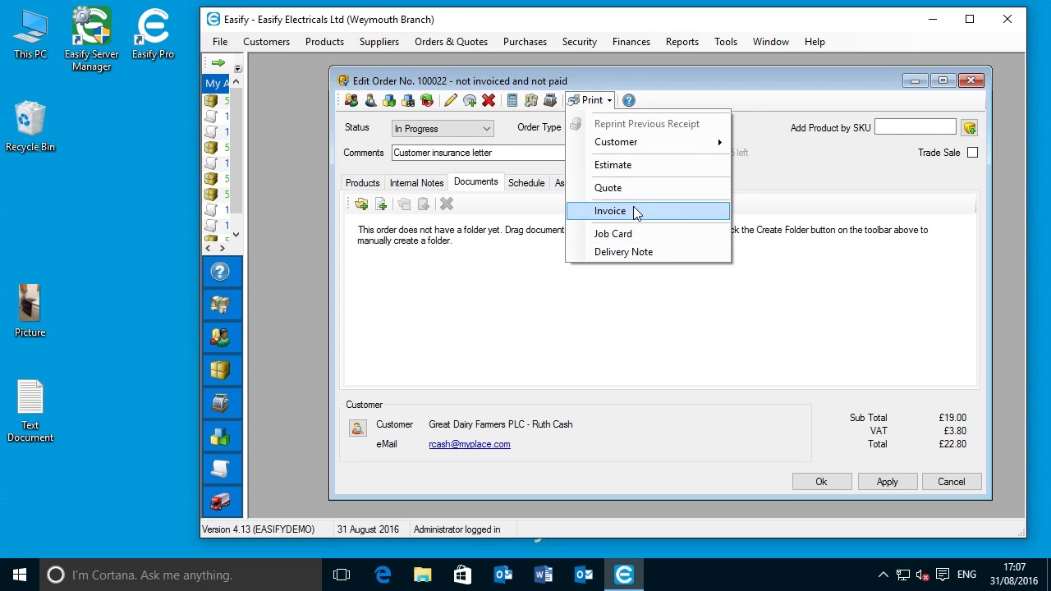
pyautogui.click(437, 331)
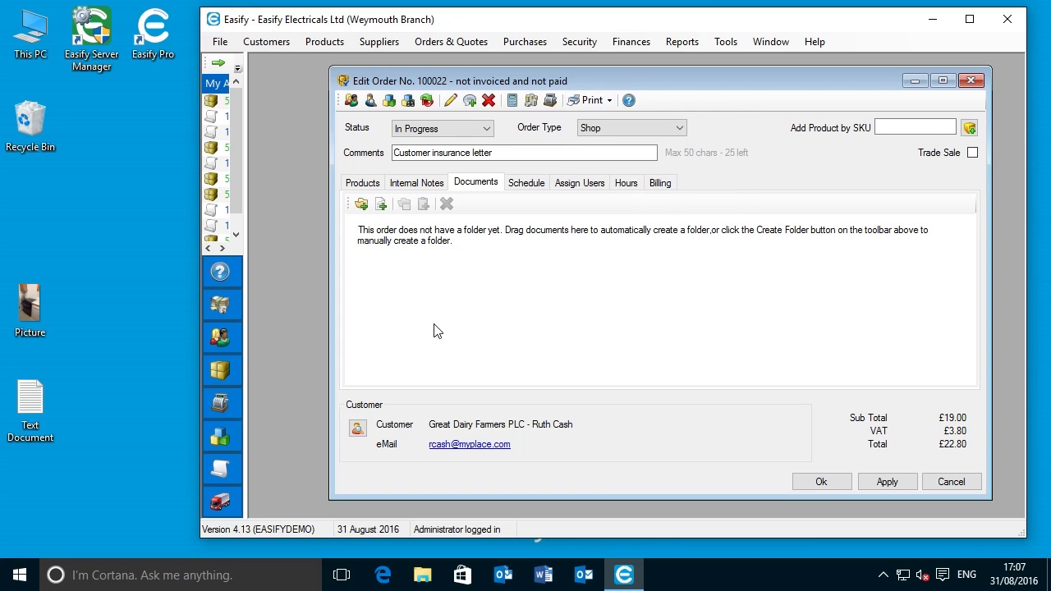
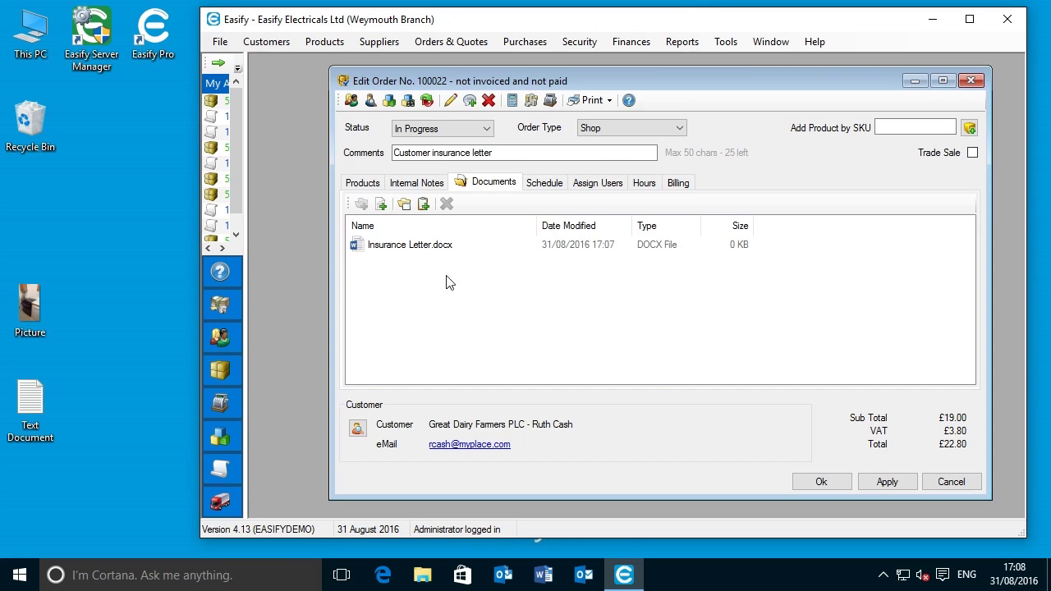
# Open Insurance Letter.docx from the order's documents in Word, paste in the copied letter text, then save and close the document
pyautogui.doubleClick(406, 244)
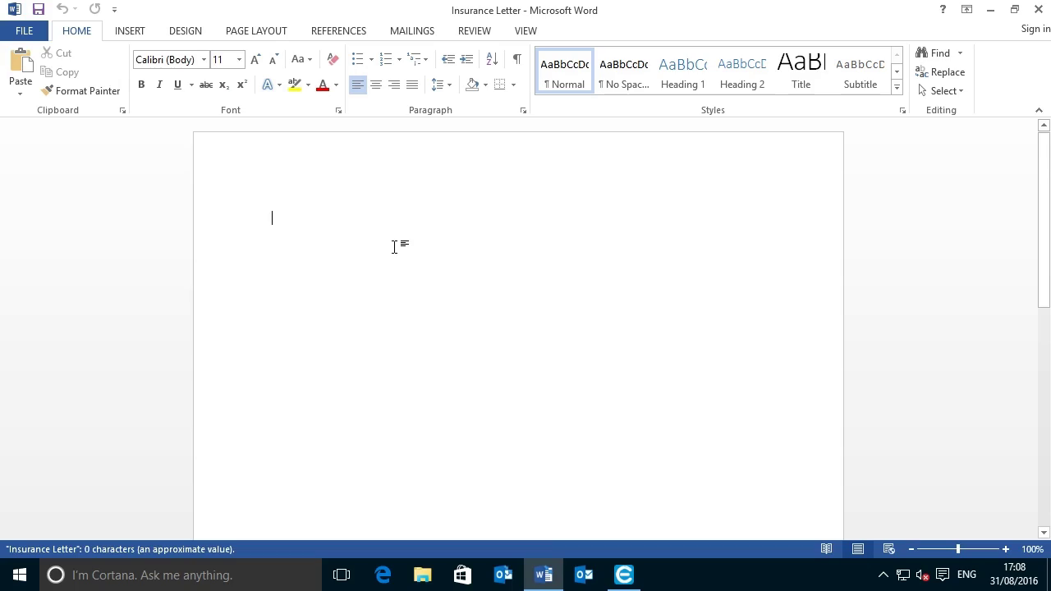
pyautogui.hotkey('ctrl', 'v')
pyautogui.scroll(9, 394, 263)
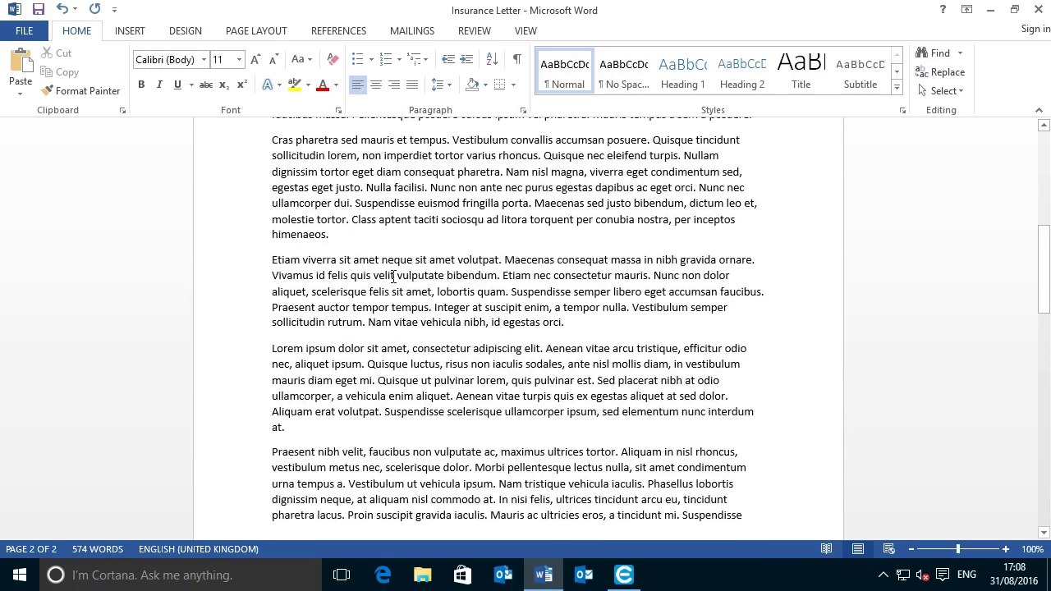
pyautogui.scroll(3, 393, 277)
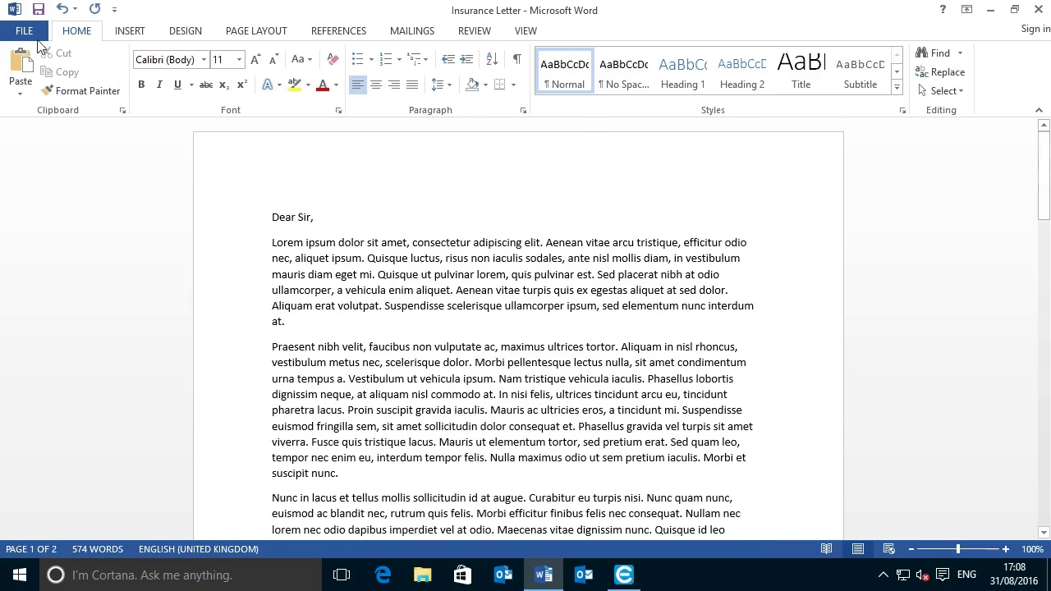
pyautogui.click(38, 11)
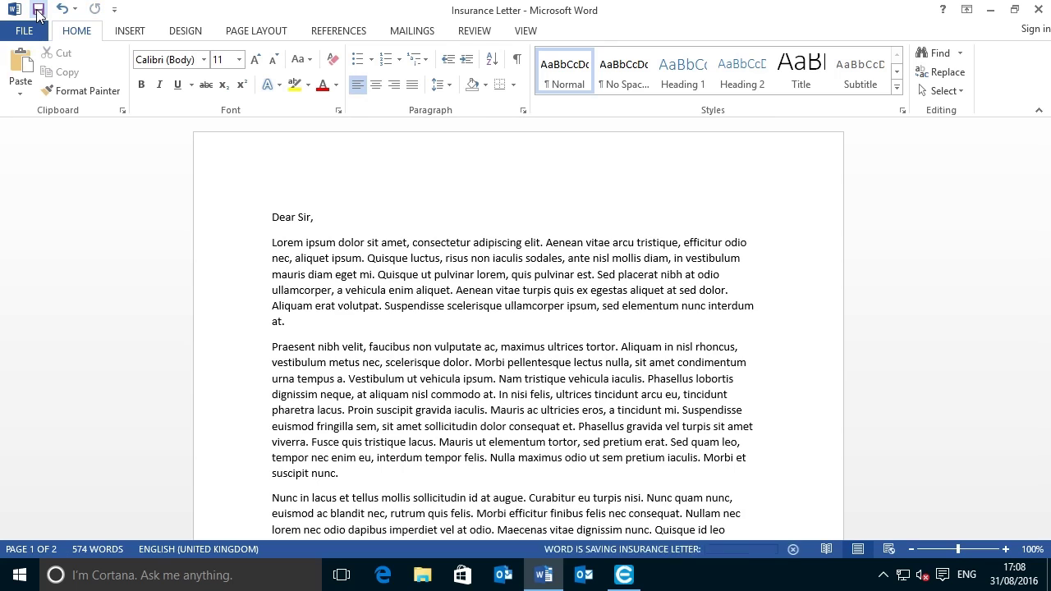
pyautogui.click(1039, 9)
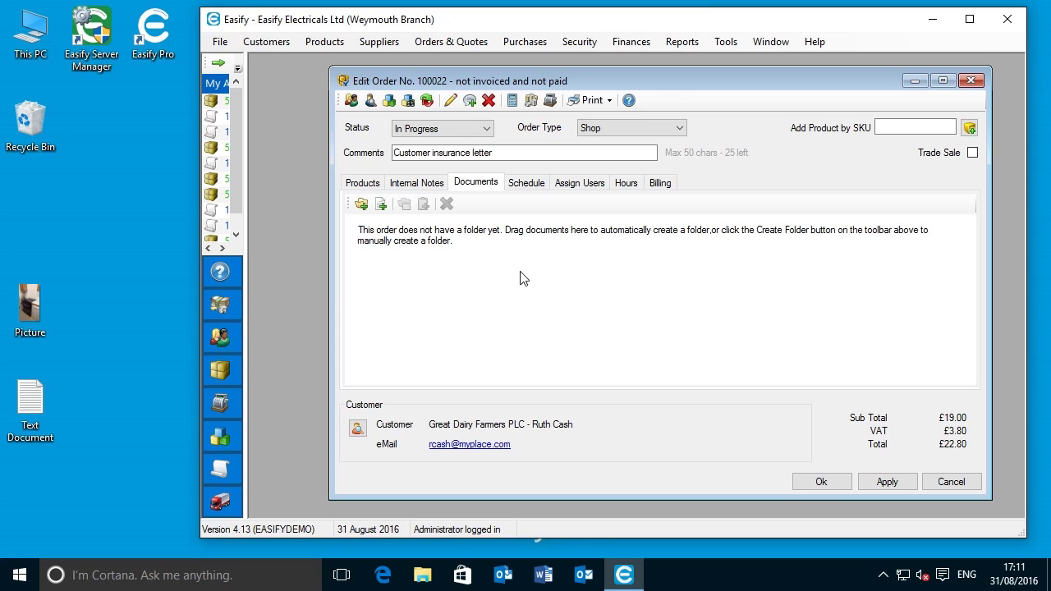
# Create a document folder for the customer insurance letter order and acknowledge its creation
pyautogui.click(361, 205)
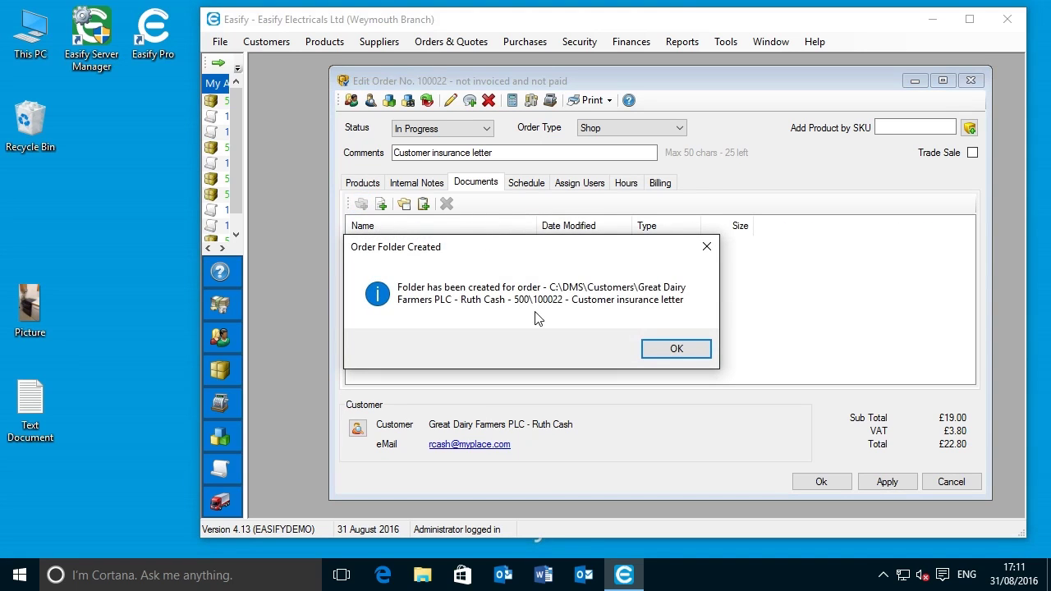
pyautogui.moveTo(510, 248); pyautogui.dragTo(512, 248)
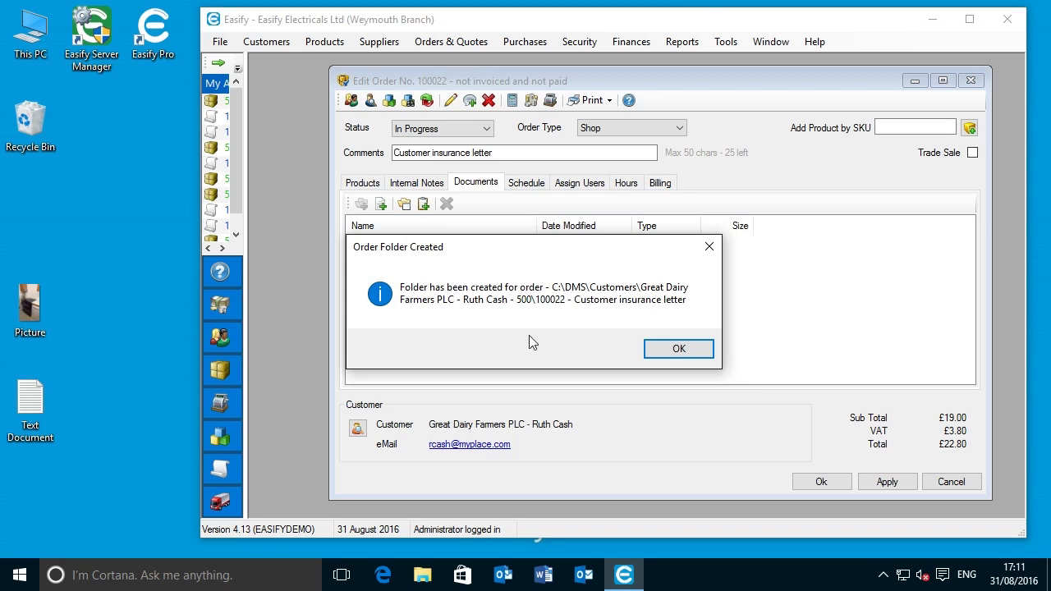
pyautogui.click(678, 349)
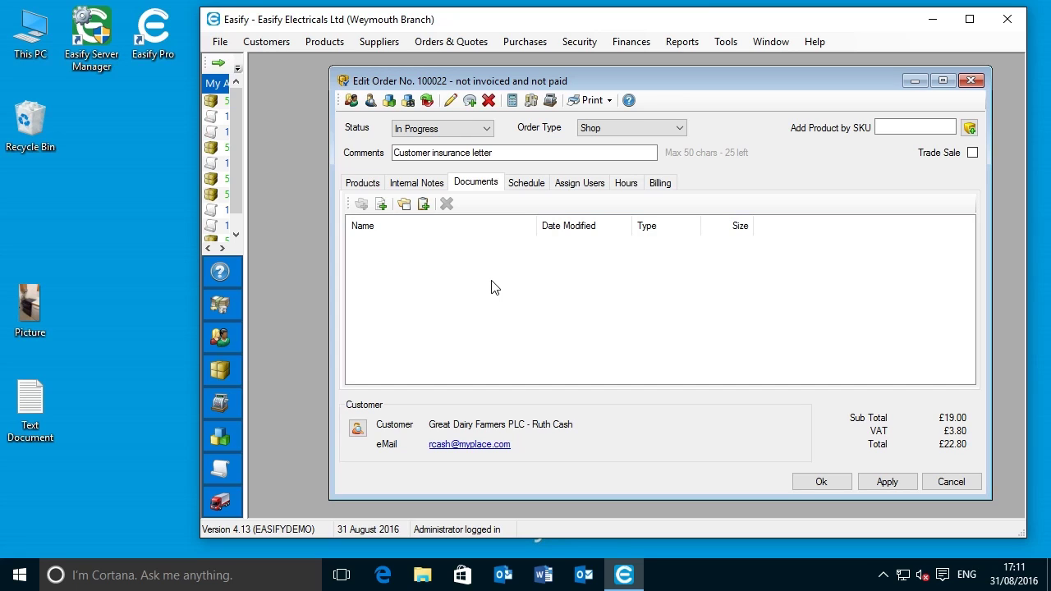
# Switch to Word, create a blank document and paste in the copied letter text
pyautogui.click(543, 577)
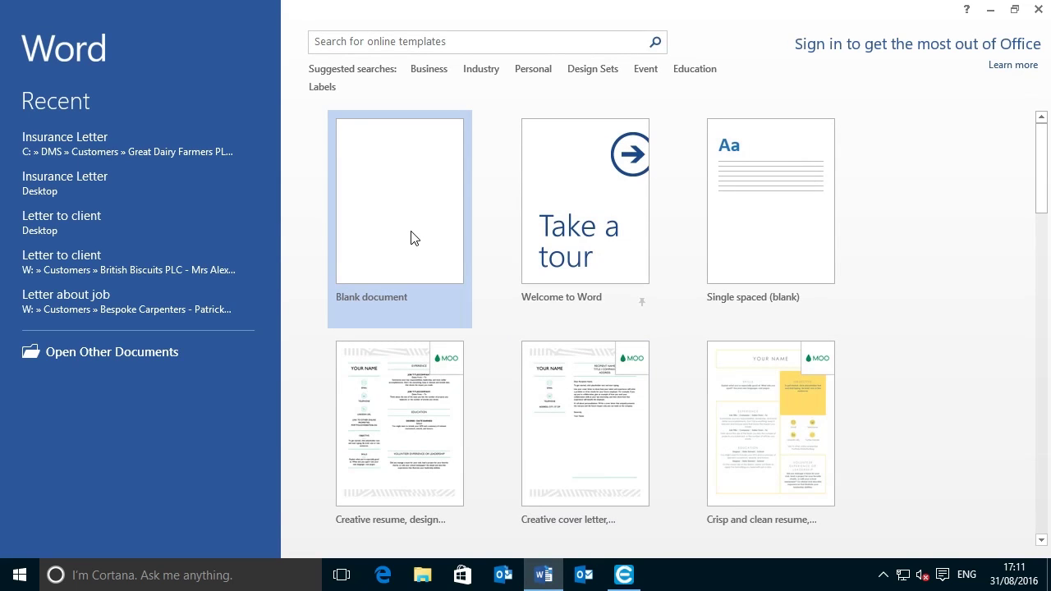
pyautogui.click(412, 237)
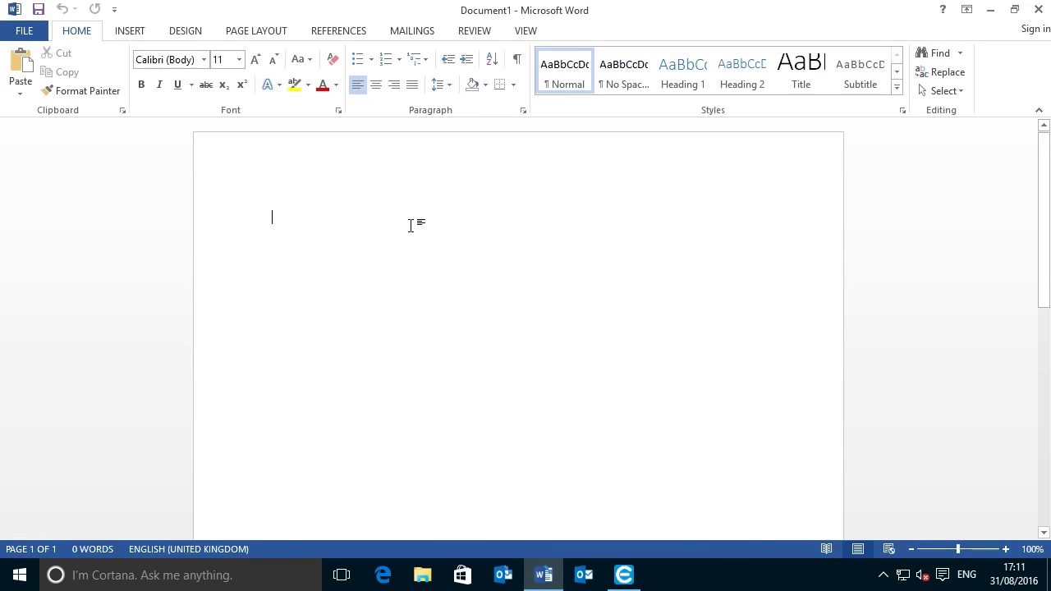
pyautogui.hotkey('ctrl', 'v')
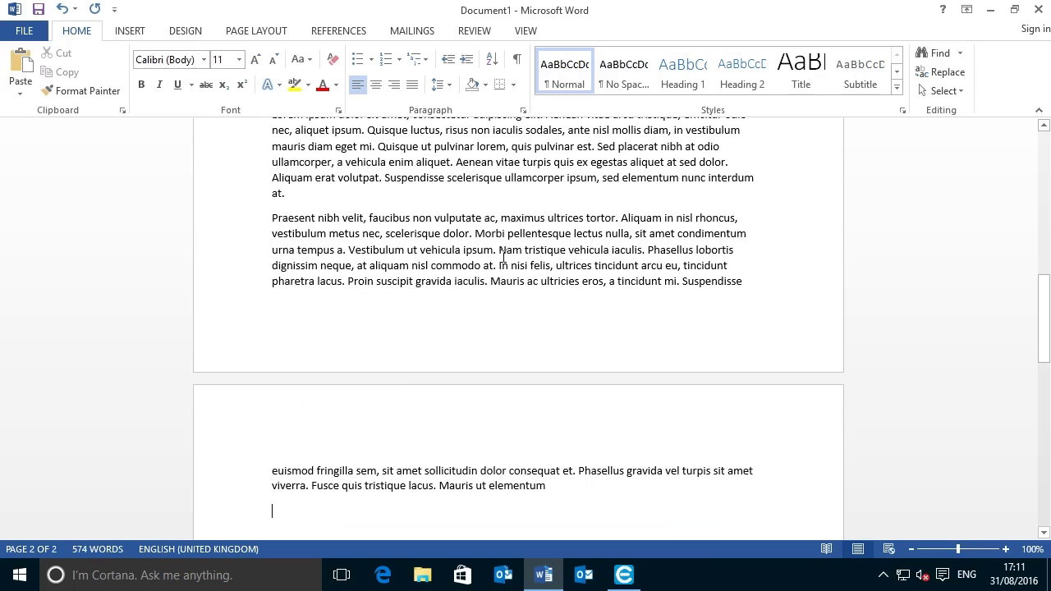
pyautogui.scroll(3, 504, 257)
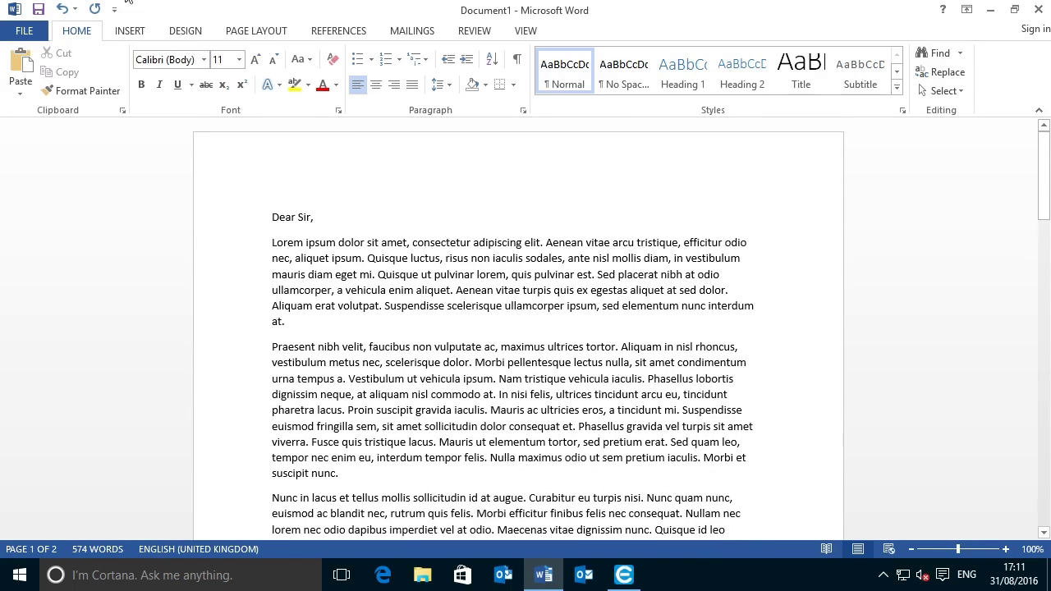
# Begin saving the letter to a location on the computer, then switch to Easify and copy the order's folder path
pyautogui.click(39, 9)
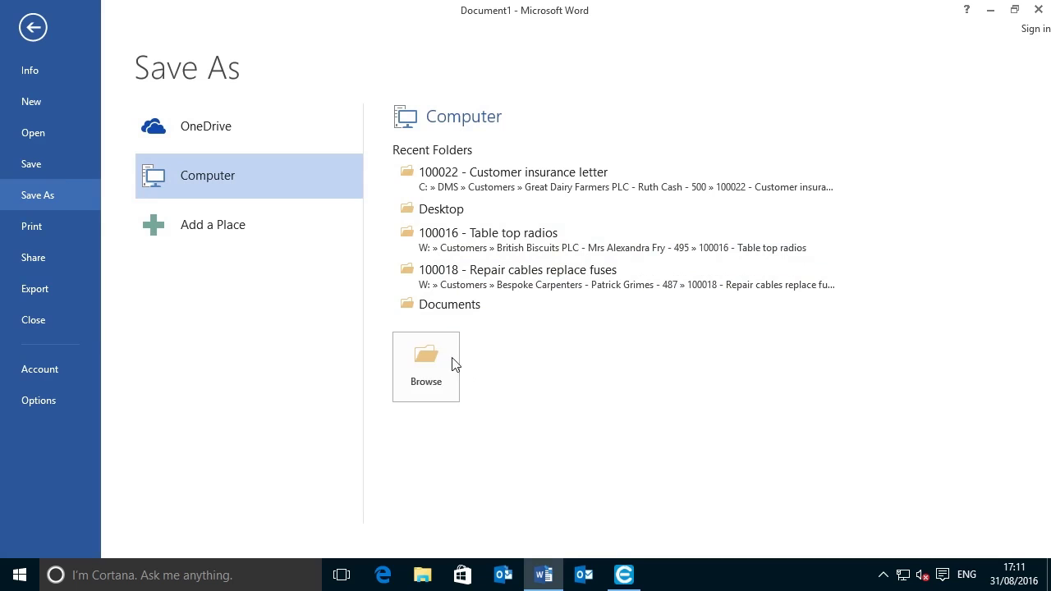
pyautogui.click(426, 363)
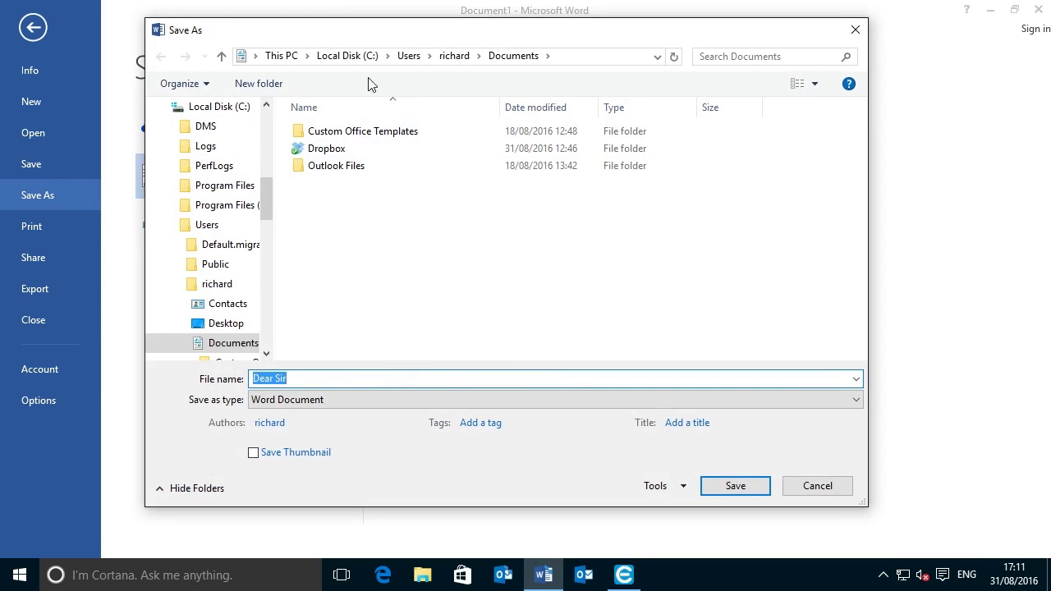
pyautogui.click(581, 55)
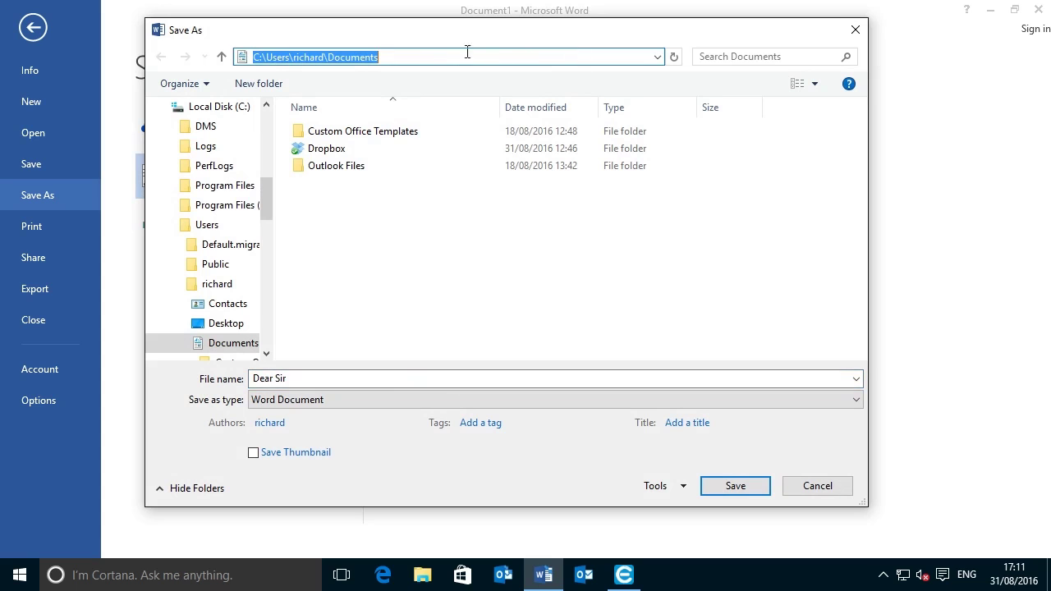
pyautogui.click(625, 577)
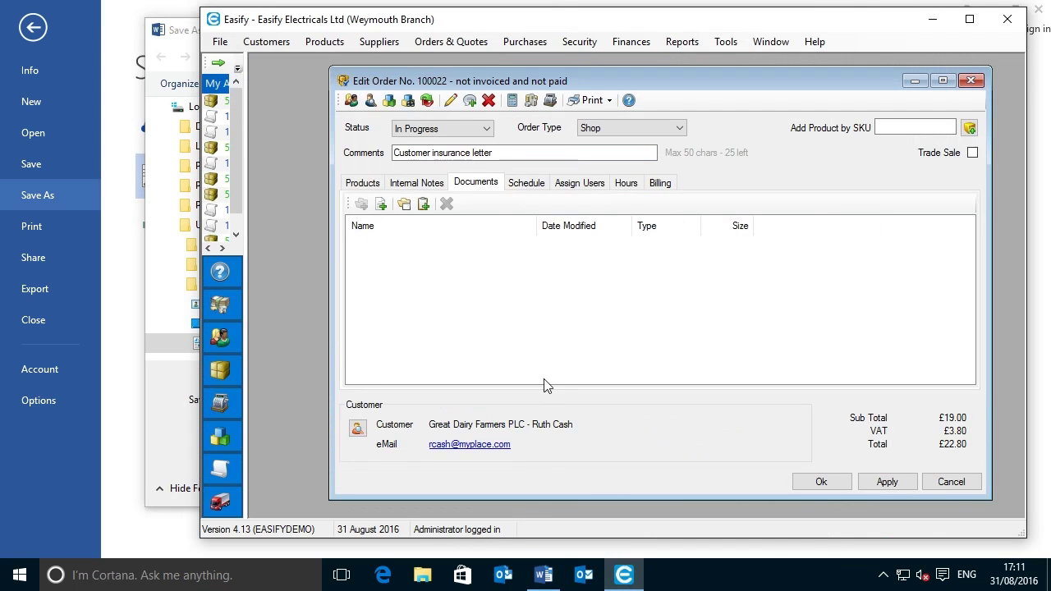
pyautogui.click(424, 205)
pyautogui.click(424, 205)
pyautogui.click(423, 205)
# Return to Word, save the letter as Insurance Letter in the order folder using the copied path, and close it
pyautogui.click(544, 575)
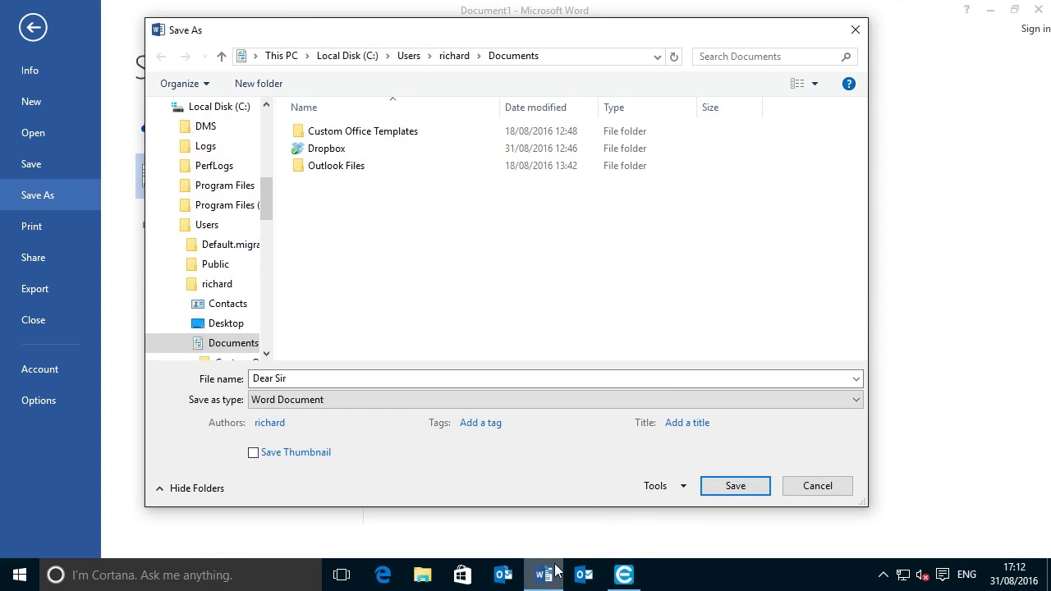
pyautogui.click(559, 55)
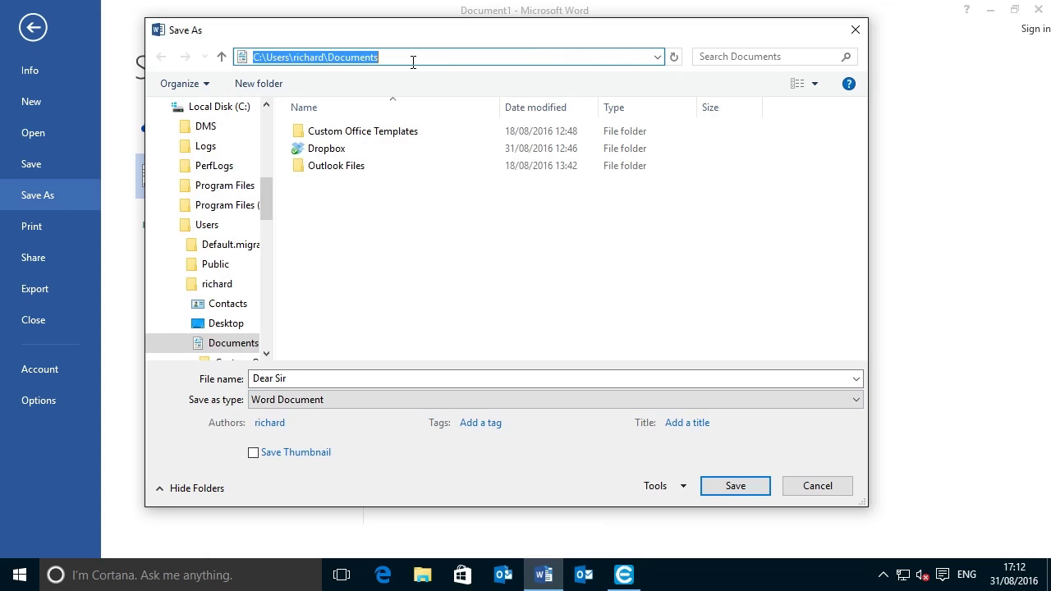
pyautogui.hotkey('ctrl', 'v')
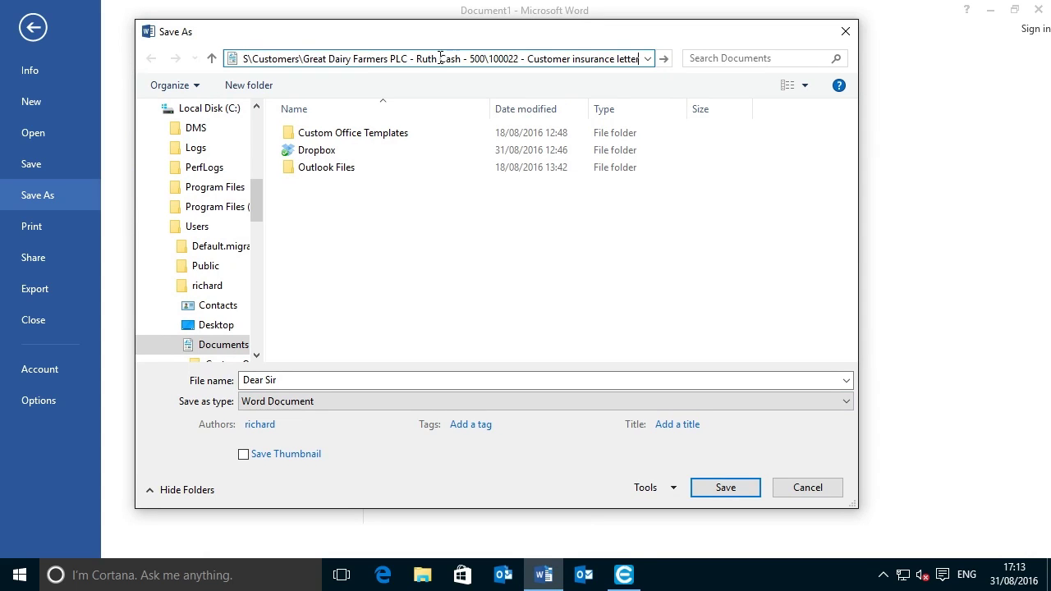
pyautogui.click(663, 60)
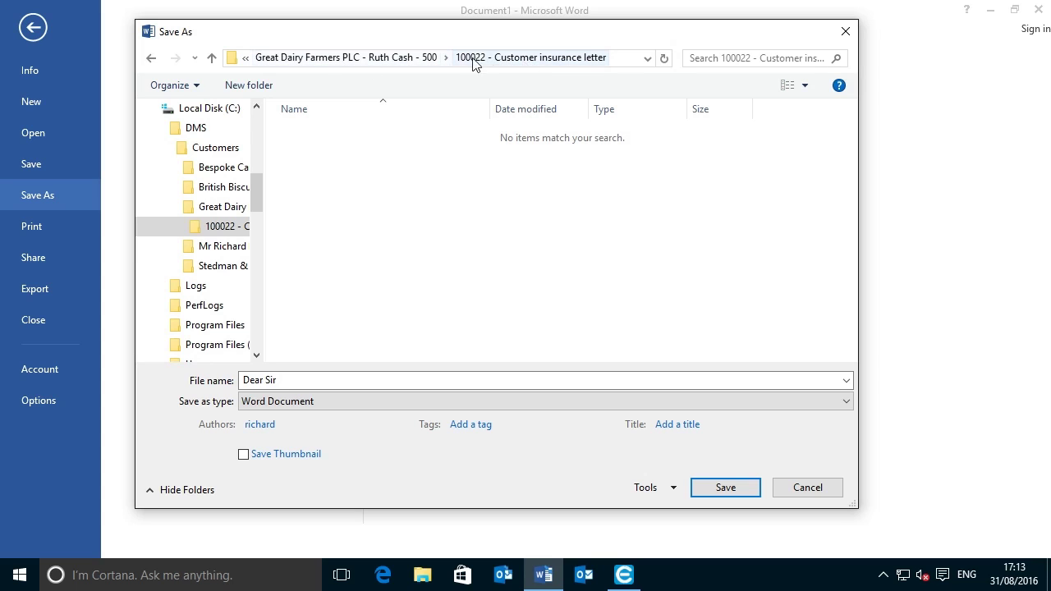
pyautogui.click(324, 380)
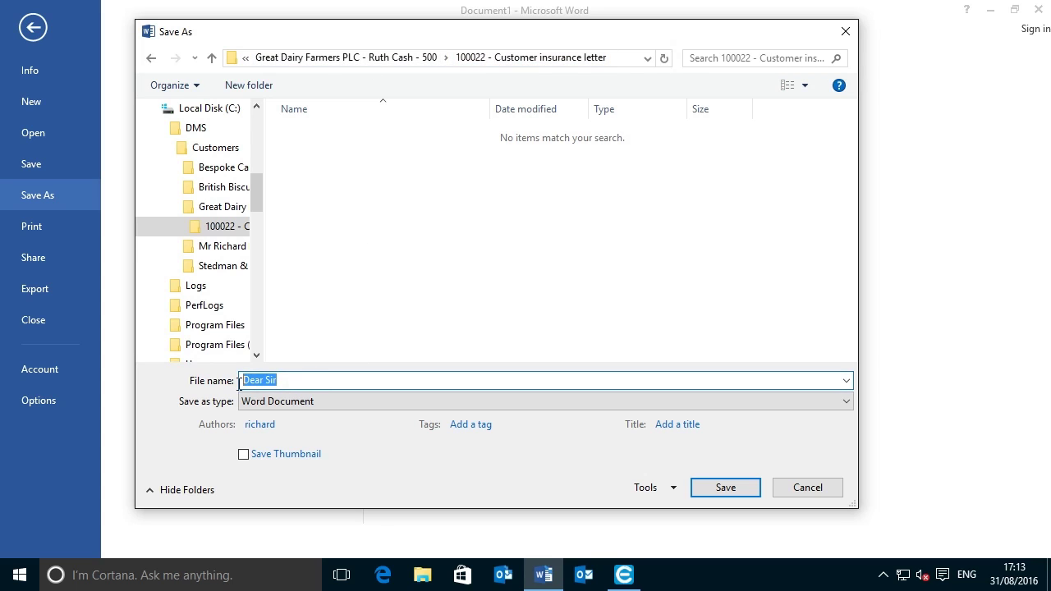
pyautogui.write('Insurance Letter')
pyautogui.click(742, 496)
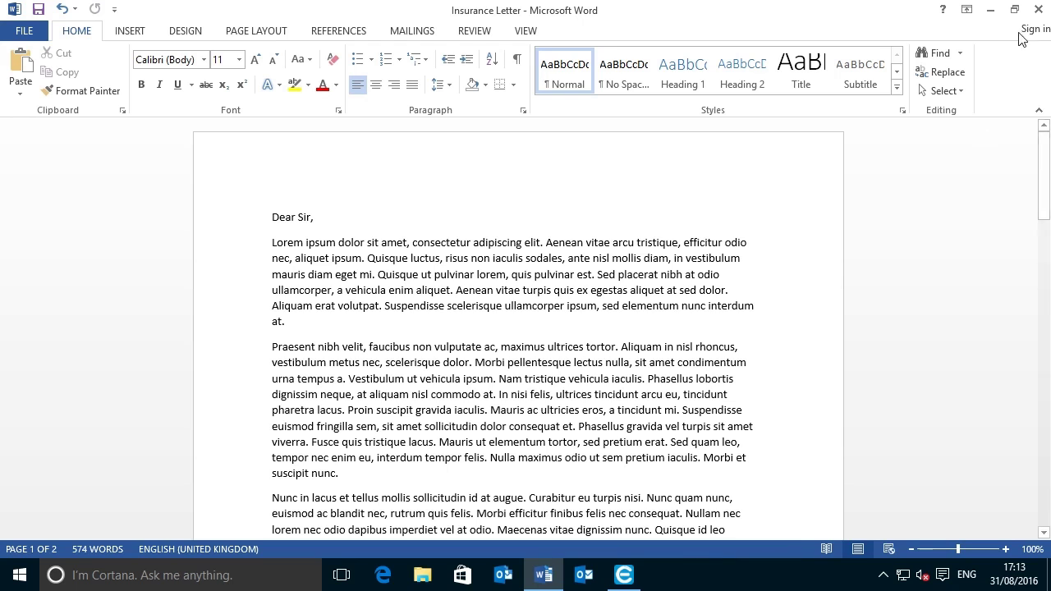
pyautogui.click(1040, 10)
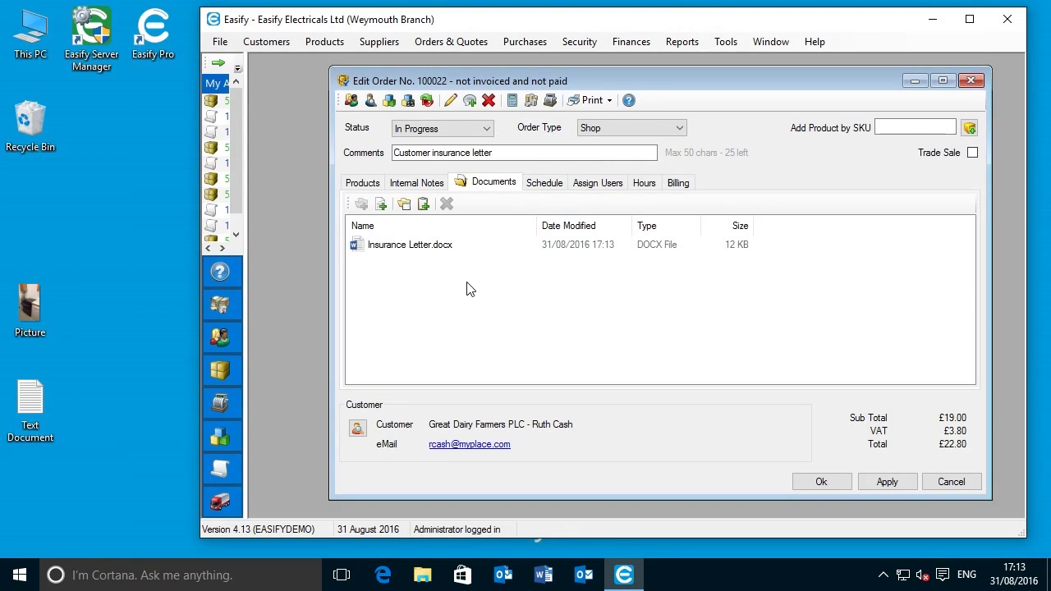
# Open Insurance Letter.docx from the order's documents to check its contents, then close it
pyautogui.doubleClick(428, 249)
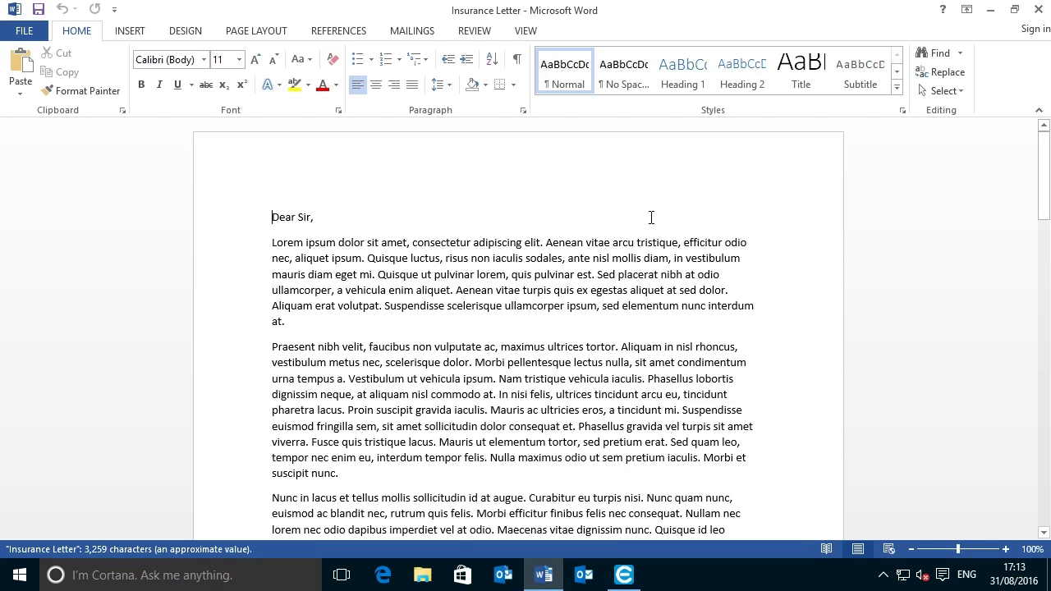
pyautogui.click(1037, 9)
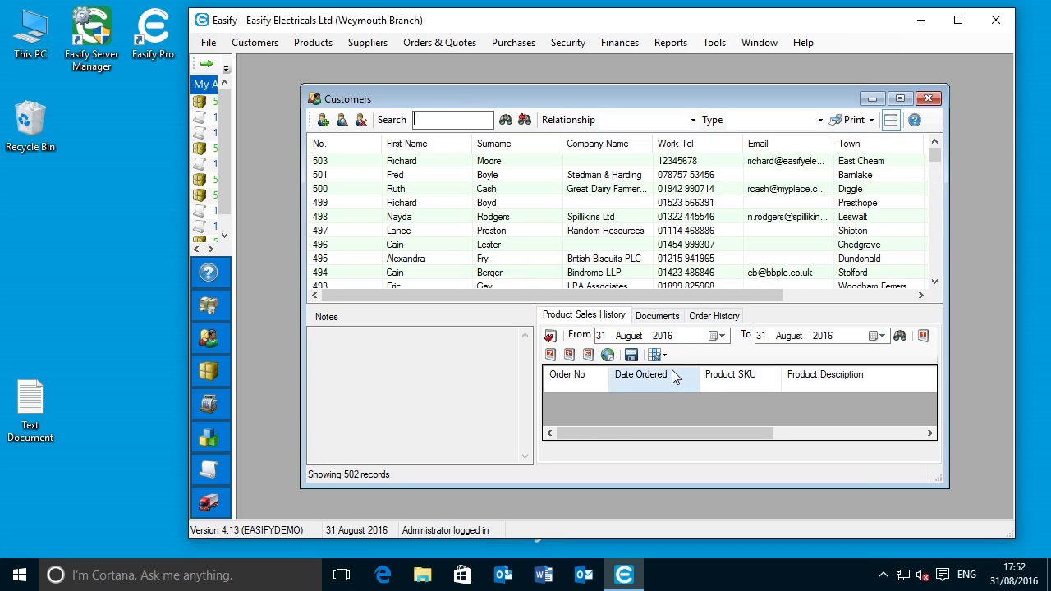
# Show the documents of the first listed customer in the customer info pane, and enlarge the Customers window to view them
pyautogui.click(891, 121)
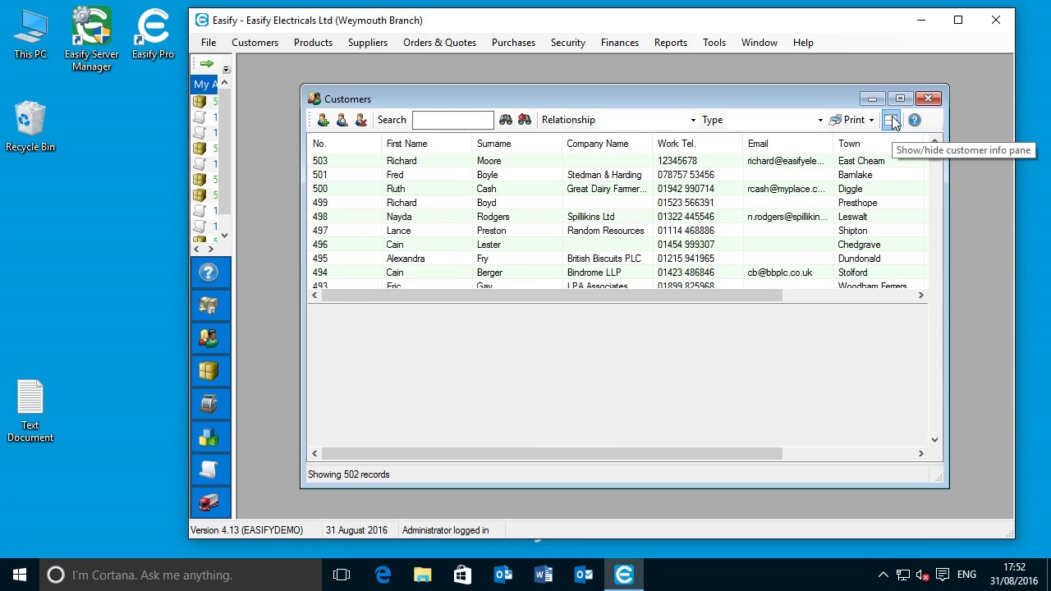
pyautogui.click(891, 121)
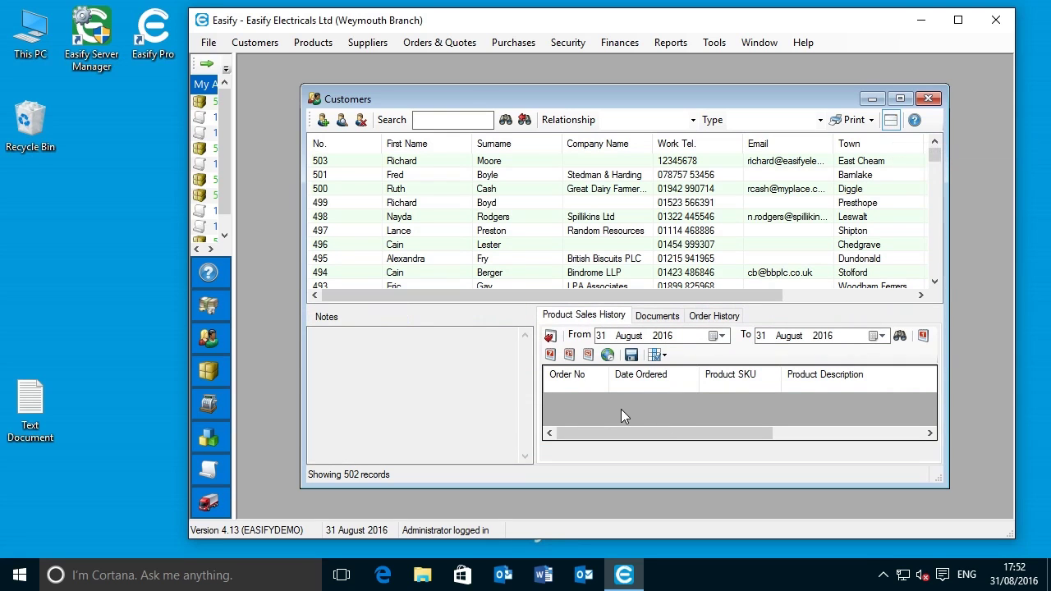
pyautogui.click(660, 318)
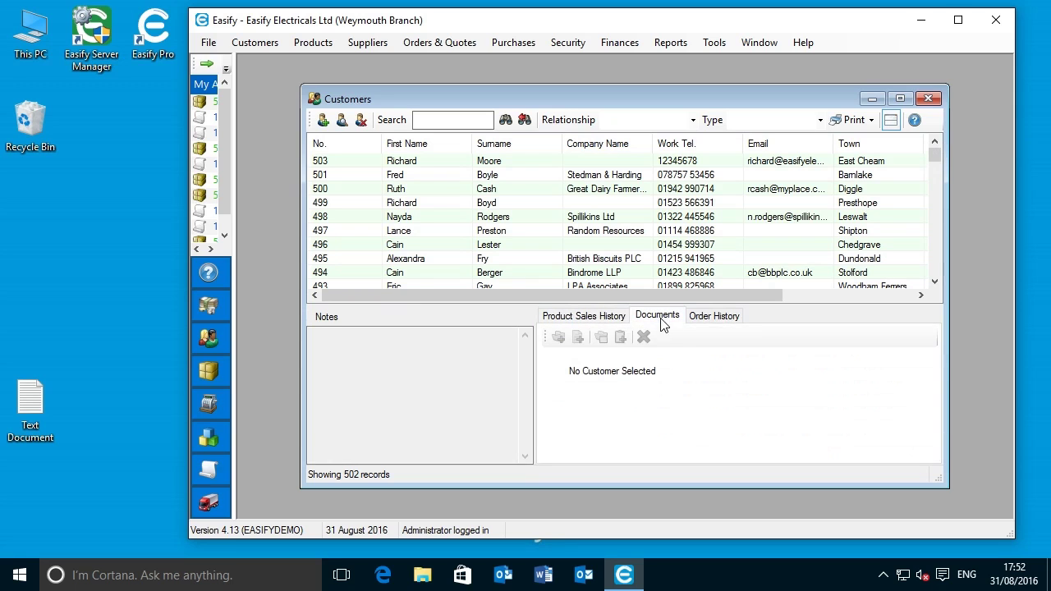
pyautogui.click(346, 161)
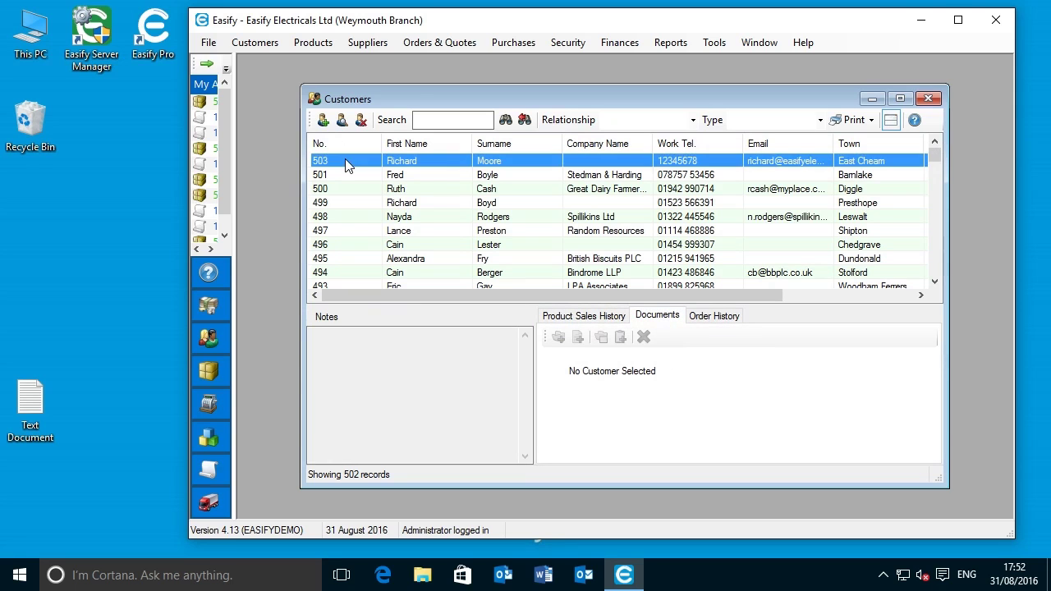
pyautogui.moveTo(688, 306); pyautogui.dragTo(688, 280)
pyautogui.moveTo(934, 488); pyautogui.dragTo(989, 504)
pyautogui.moveTo(659, 95); pyautogui.dragTo(652, 86)
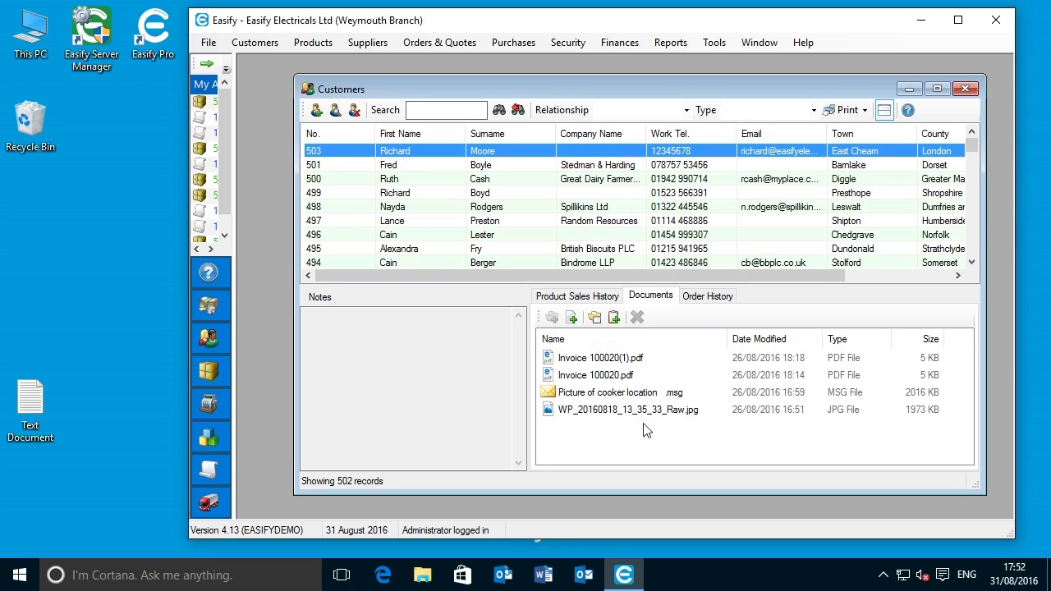
pyautogui.moveTo(670, 493); pyautogui.dragTo(669, 503)
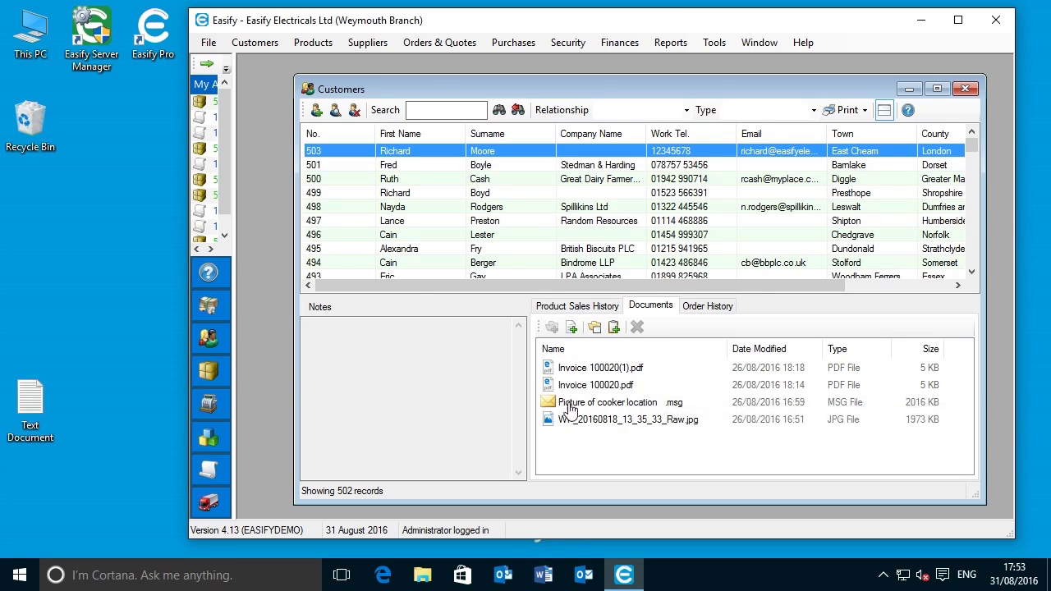
# Add the Text Document file from the desktop to the selected customer's documents and close the customer list
pyautogui.click(123, 390)
pyautogui.click(31, 402)
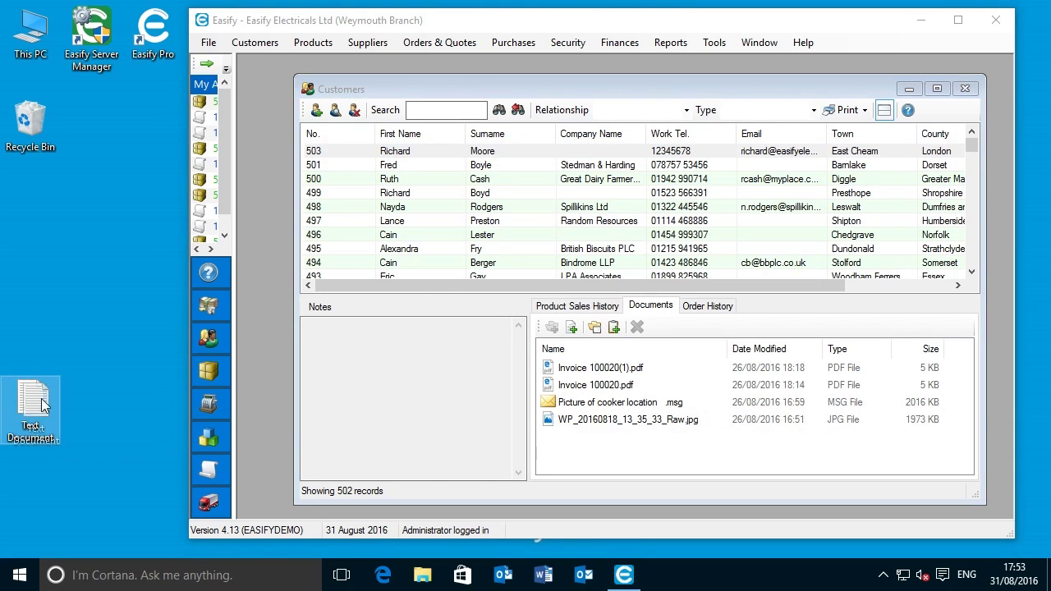
pyautogui.moveTo(587, 461); pyautogui.dragTo(597, 454)
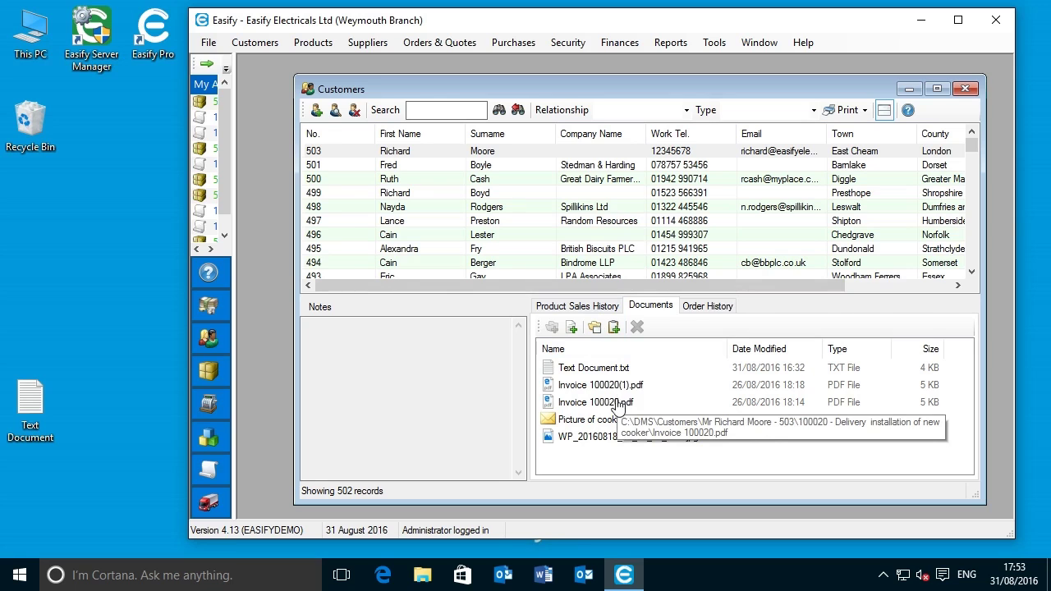
pyautogui.click(398, 153)
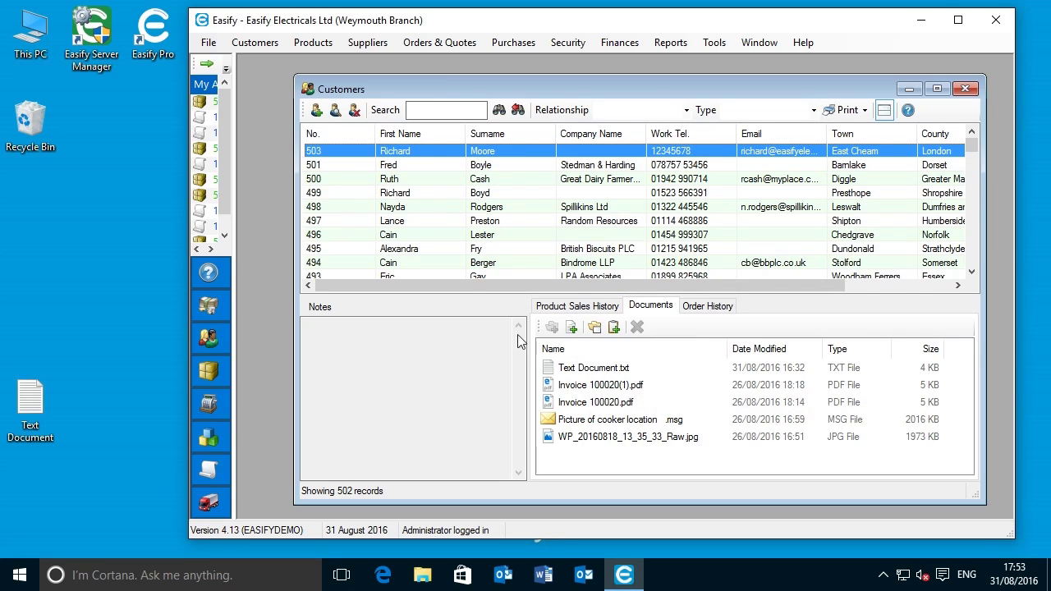
pyautogui.click(403, 165)
pyautogui.click(402, 153)
pyautogui.click(965, 90)
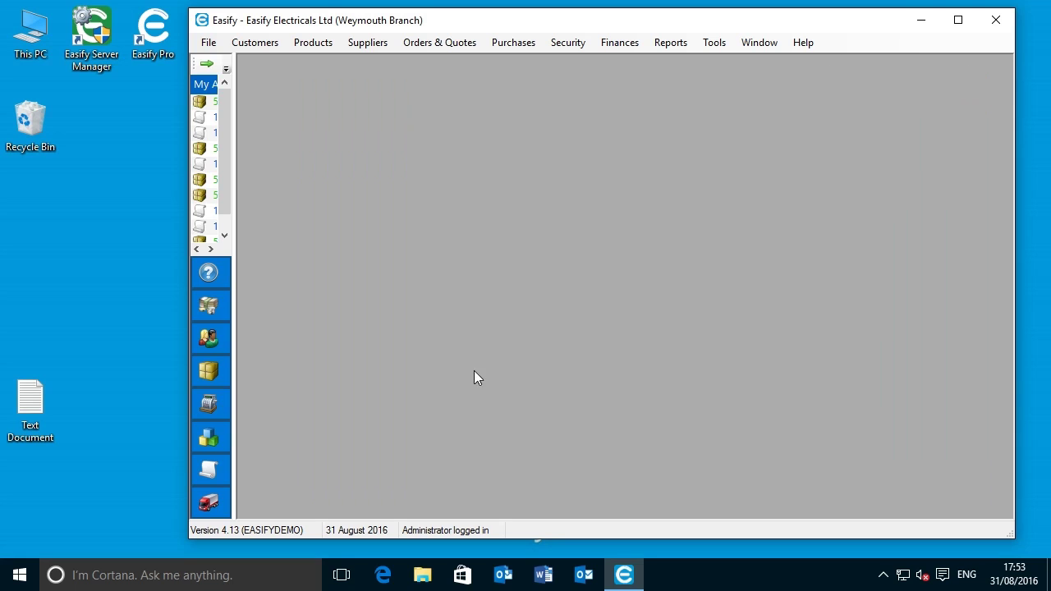
# Open the first listed Electrical Factors PLC purchase, go to its documents and create a folder for it
pyautogui.click(208, 470)
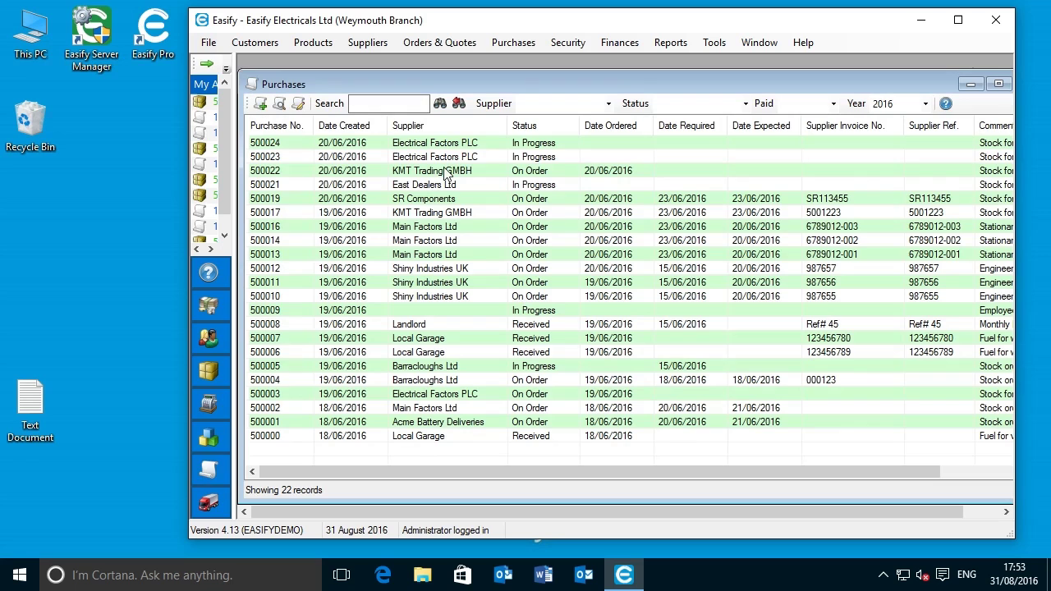
pyautogui.doubleClick(443, 147)
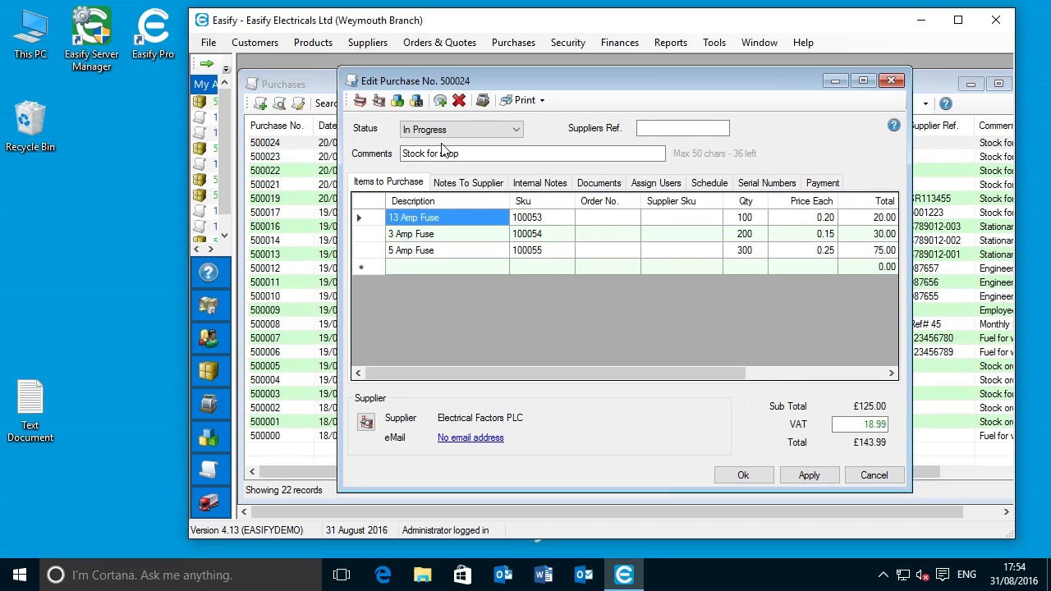
pyautogui.click(603, 184)
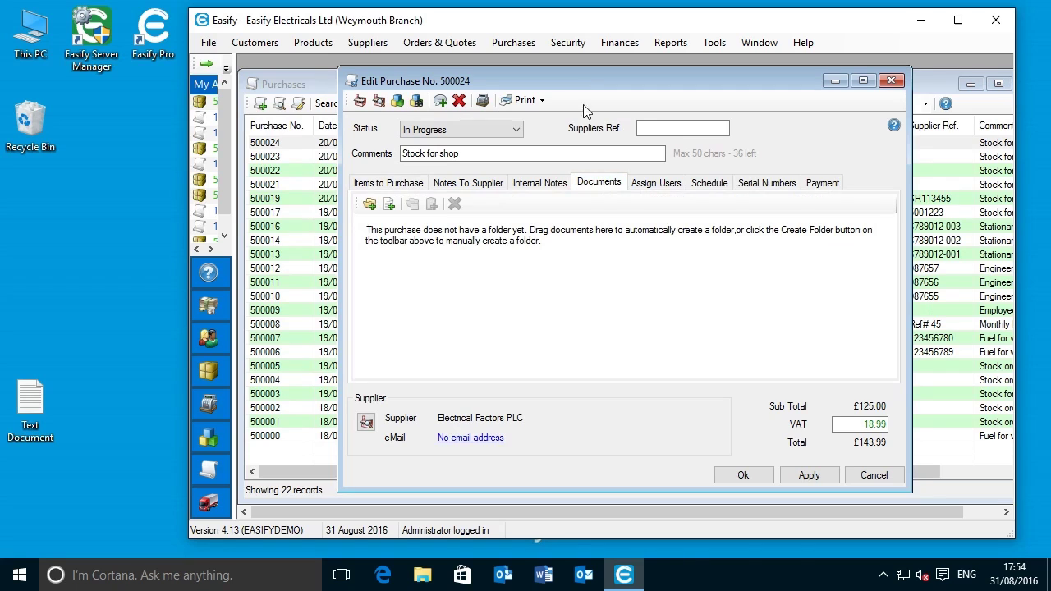
pyautogui.moveTo(574, 77); pyautogui.dragTo(567, 77)
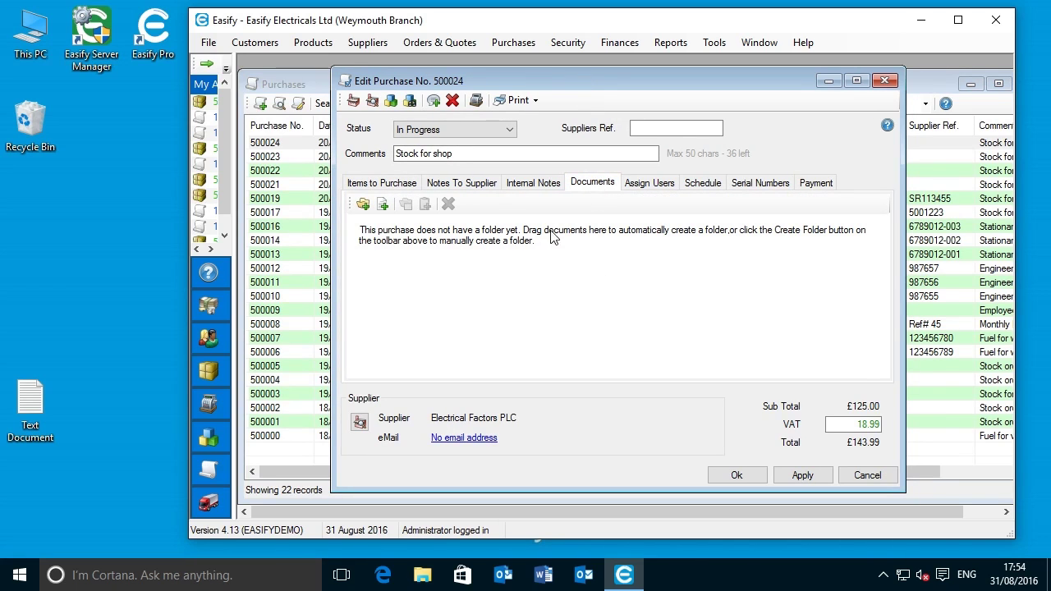
pyautogui.click(364, 205)
pyautogui.click(683, 353)
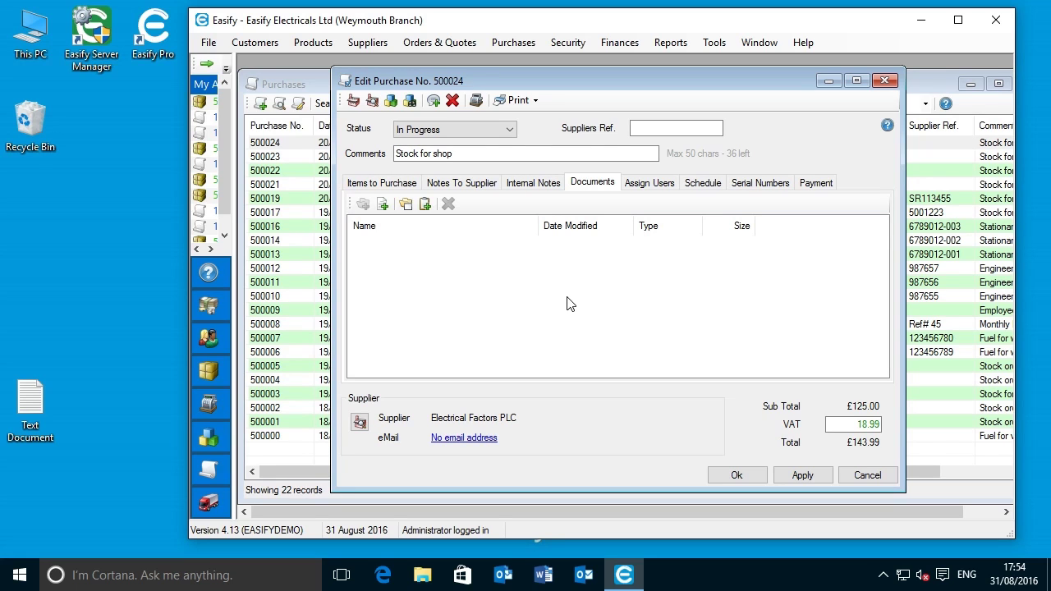
# Add the Text Document file from the desktop to the Electrical Factors PLC purchase's documents, then close the purchase and the purchases list
pyautogui.moveTo(31, 400); pyautogui.dragTo(413, 296)
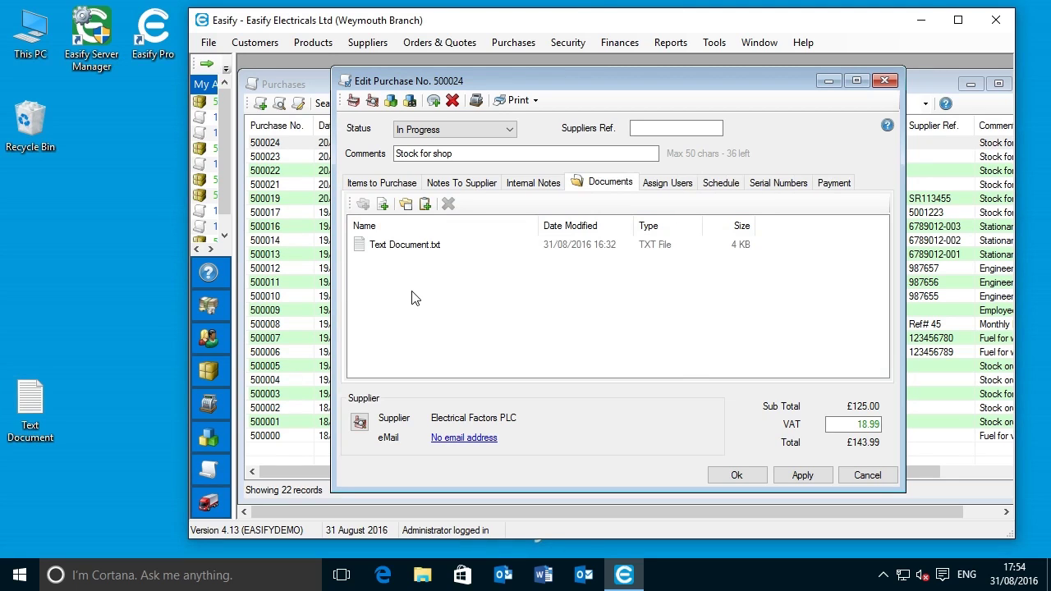
pyautogui.click(536, 100)
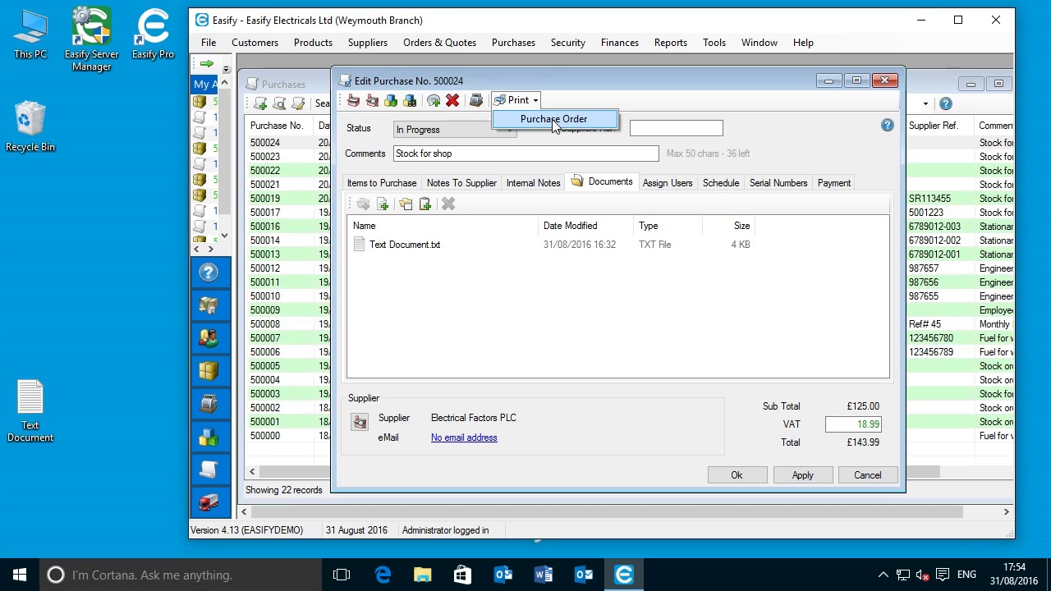
pyautogui.click(422, 316)
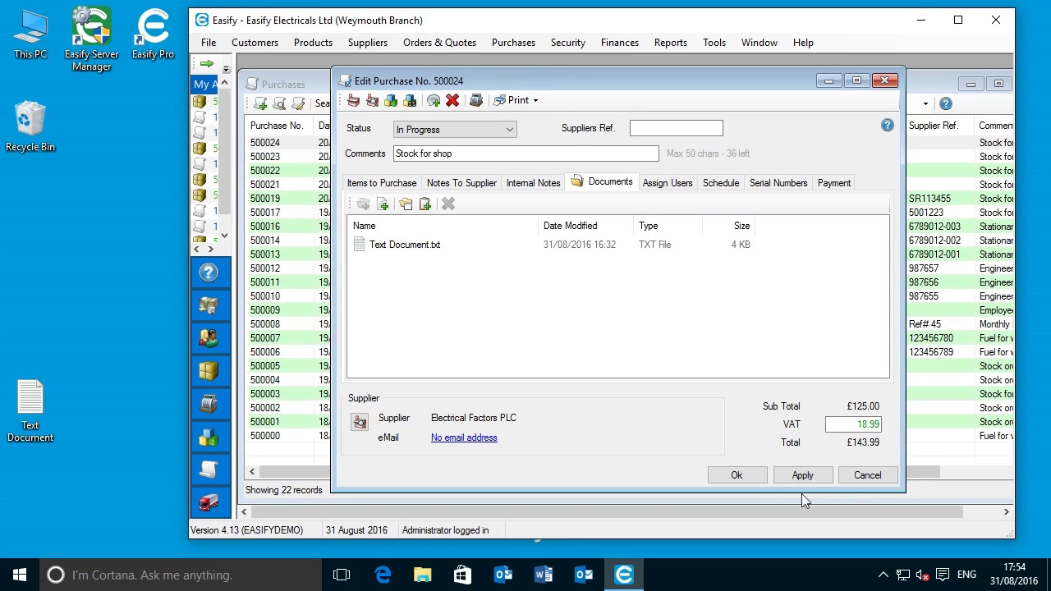
pyautogui.click(863, 476)
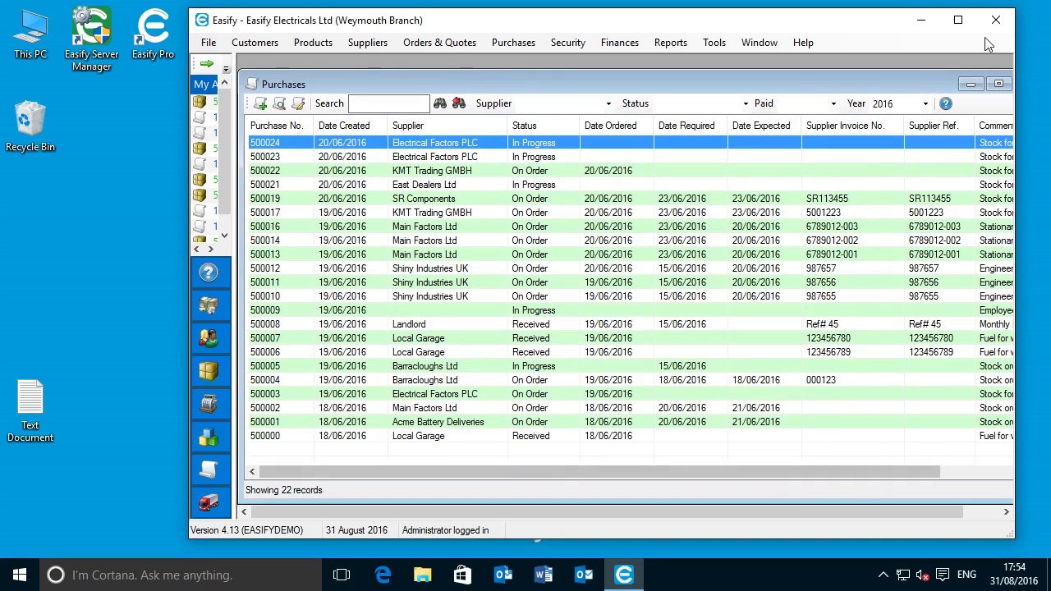
pyautogui.click(928, 94)
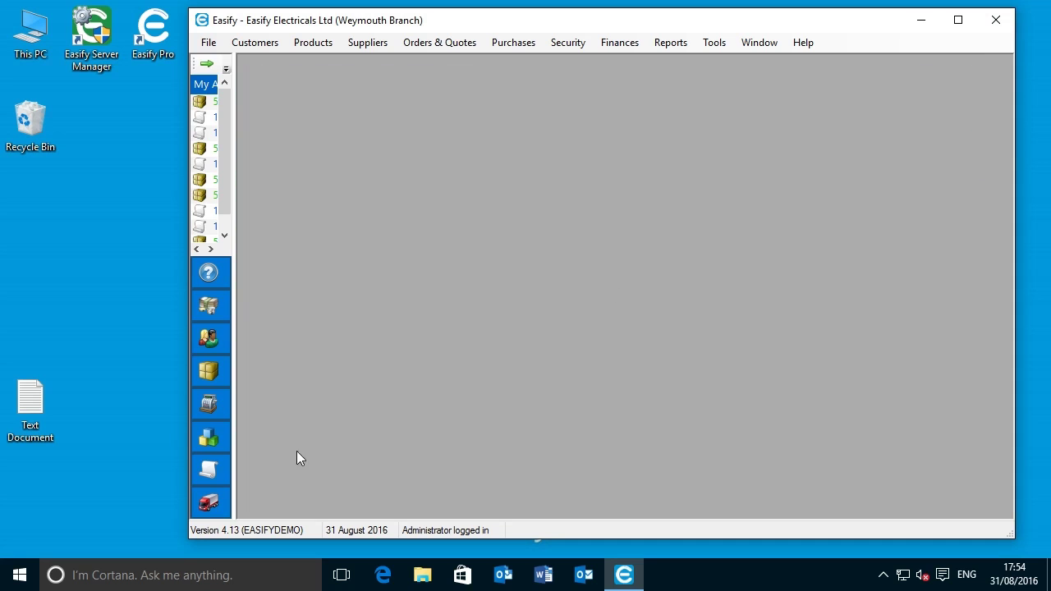
# Open the supplier list and show the documents of Ace Cooker Supplies in the supplier info pane
pyautogui.click(208, 501)
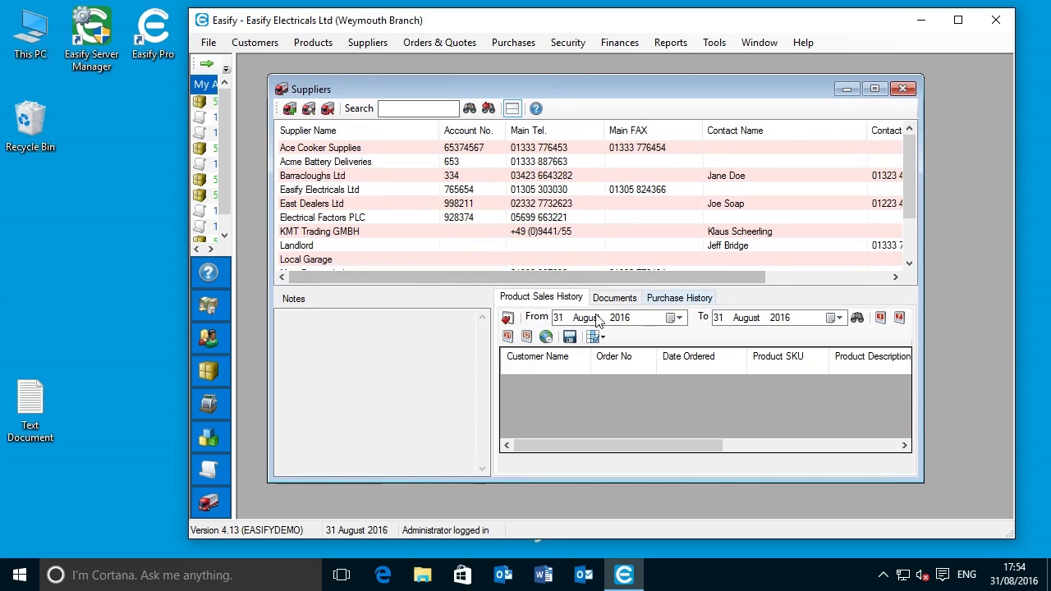
pyautogui.click(509, 110)
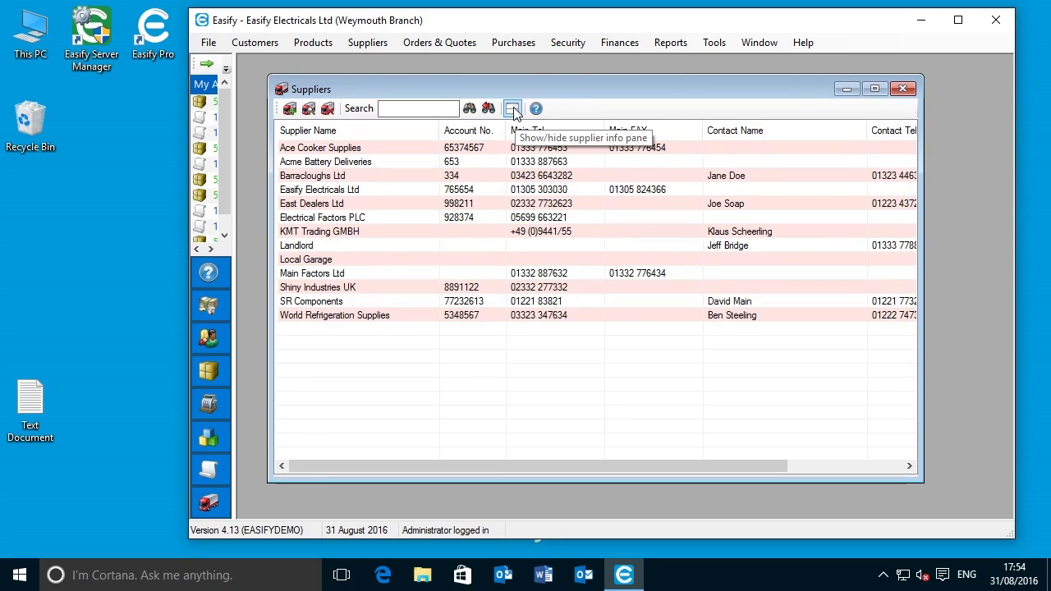
pyautogui.click(512, 110)
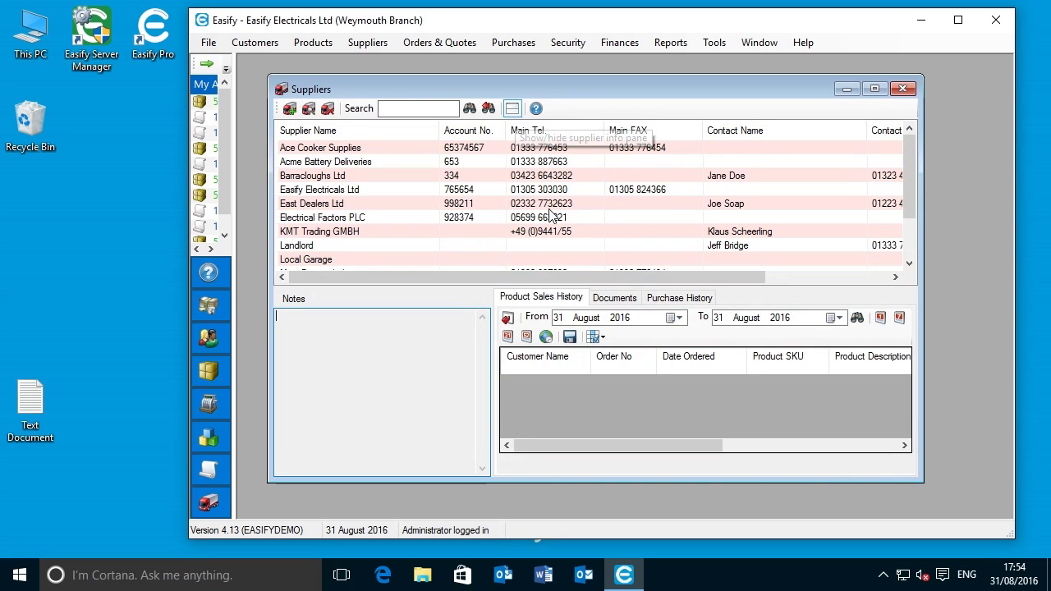
pyautogui.click(616, 299)
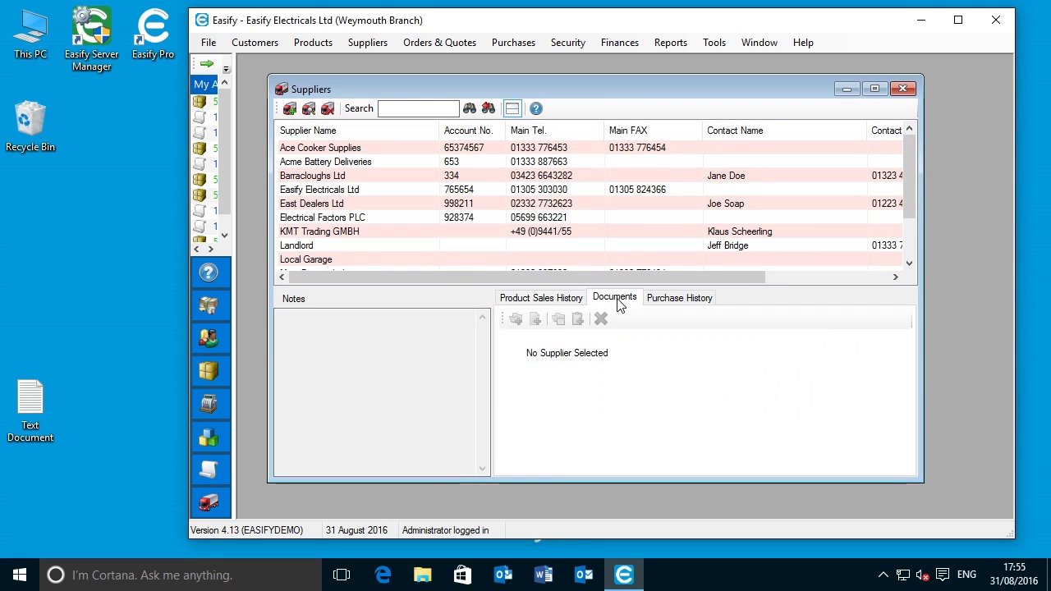
pyautogui.click(320, 149)
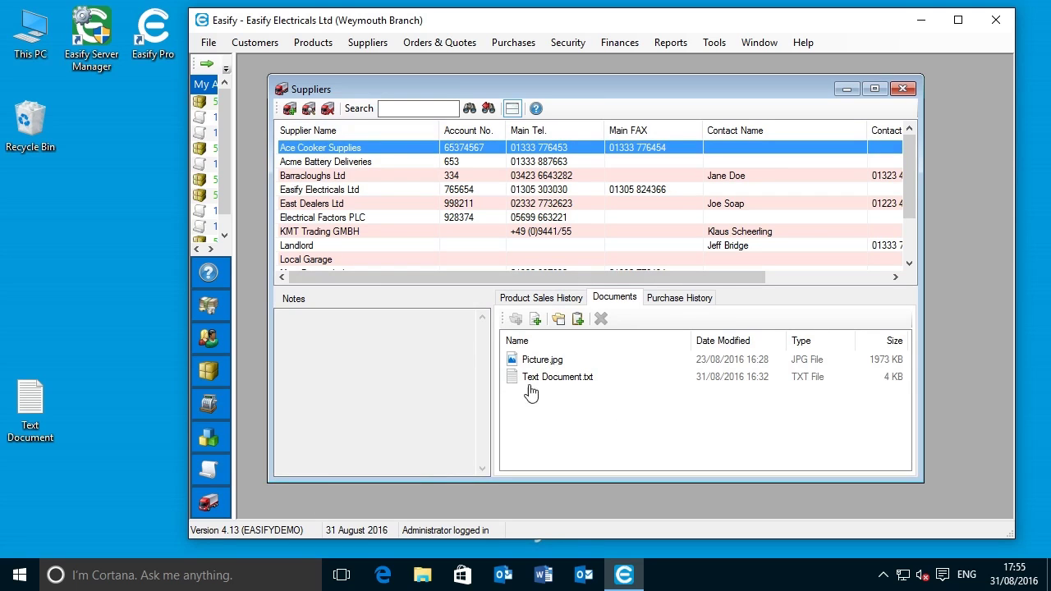
pyautogui.moveTo(569, 90); pyautogui.dragTo(626, 93)
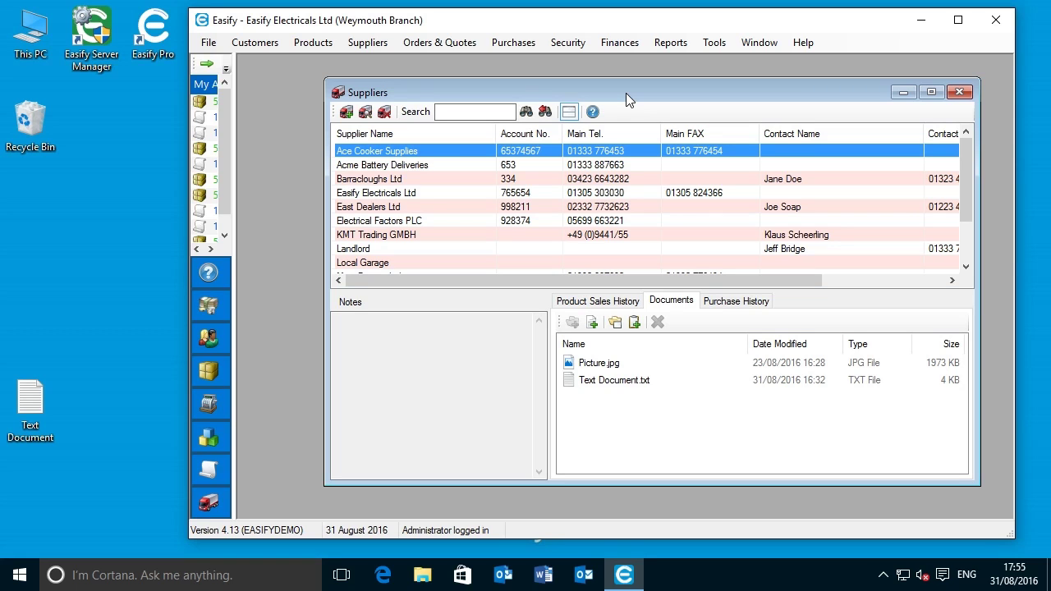
pyautogui.moveTo(626, 92); pyautogui.dragTo(624, 92)
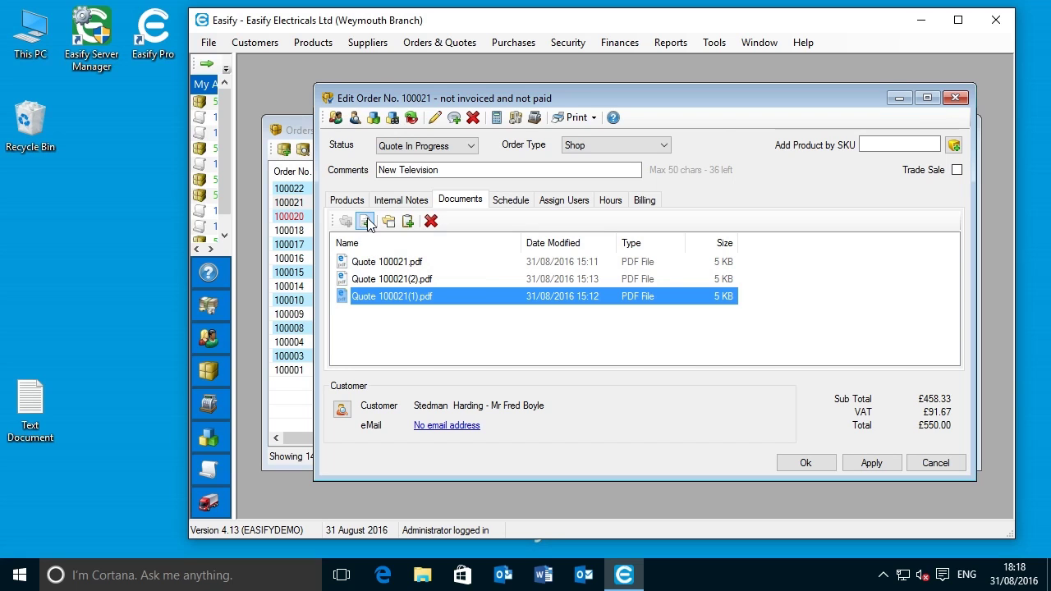
# Browse to the desktop and add the Text Document file to the New Television order's documents
pyautogui.click(366, 221)
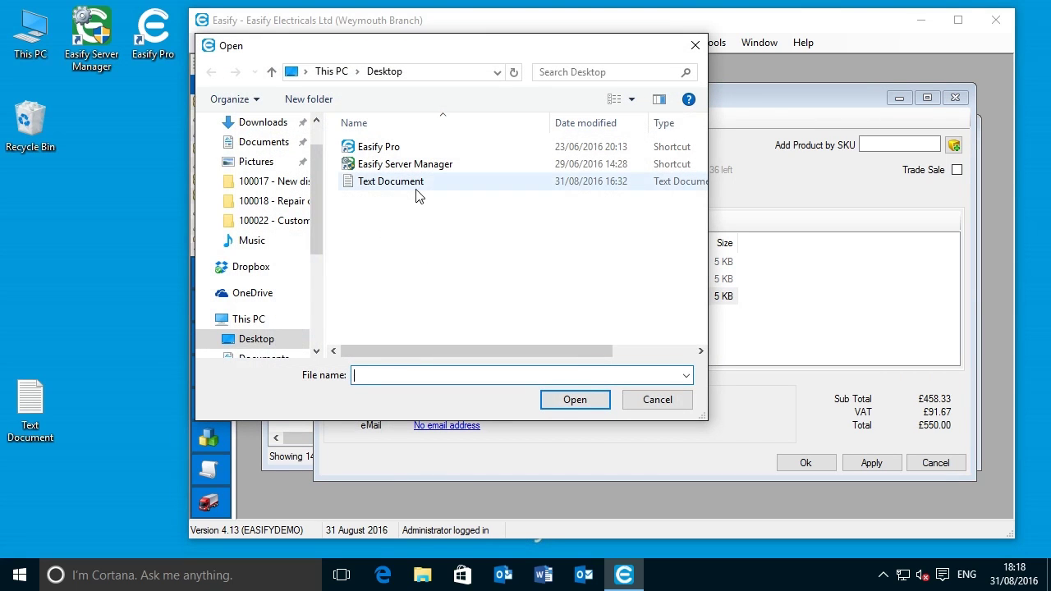
pyautogui.click(259, 332)
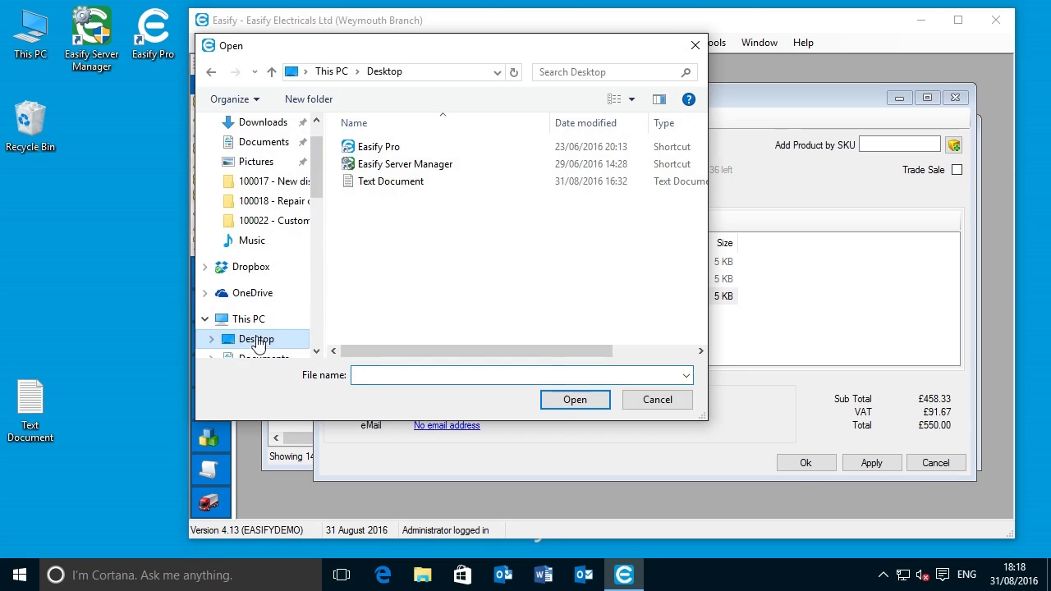
pyautogui.click(380, 187)
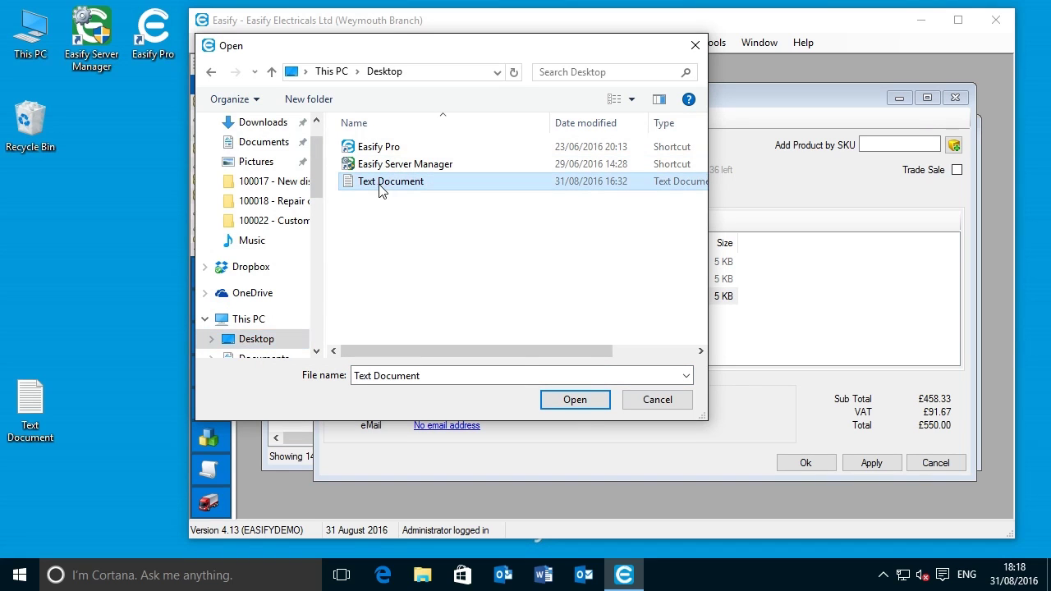
pyautogui.click(577, 400)
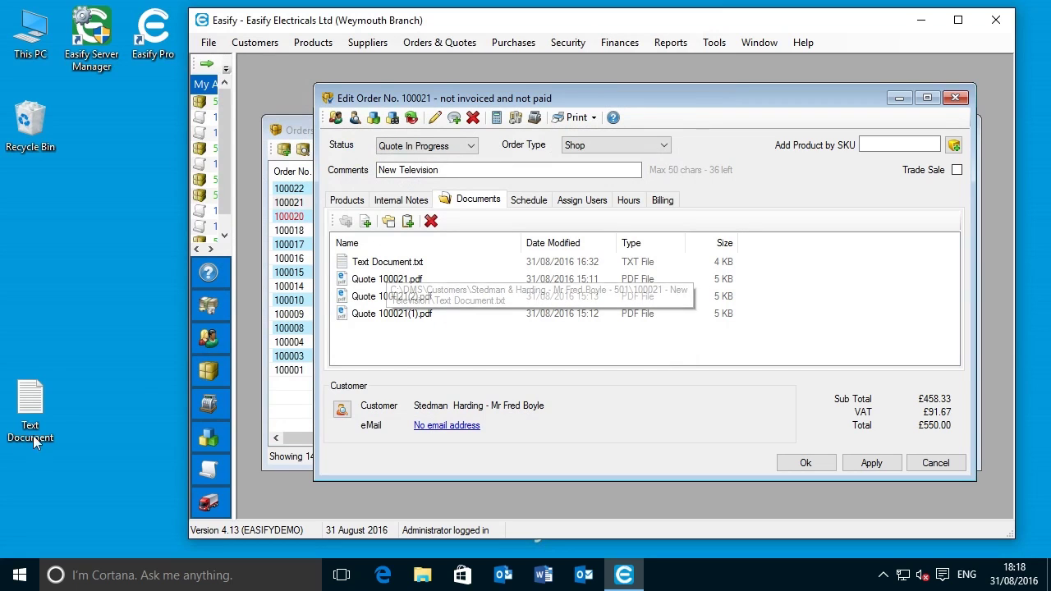
# Delete Text Document.txt from the New Television order's documents
pyautogui.click(30, 406)
pyautogui.moveTo(42, 404); pyautogui.dragTo(377, 269)
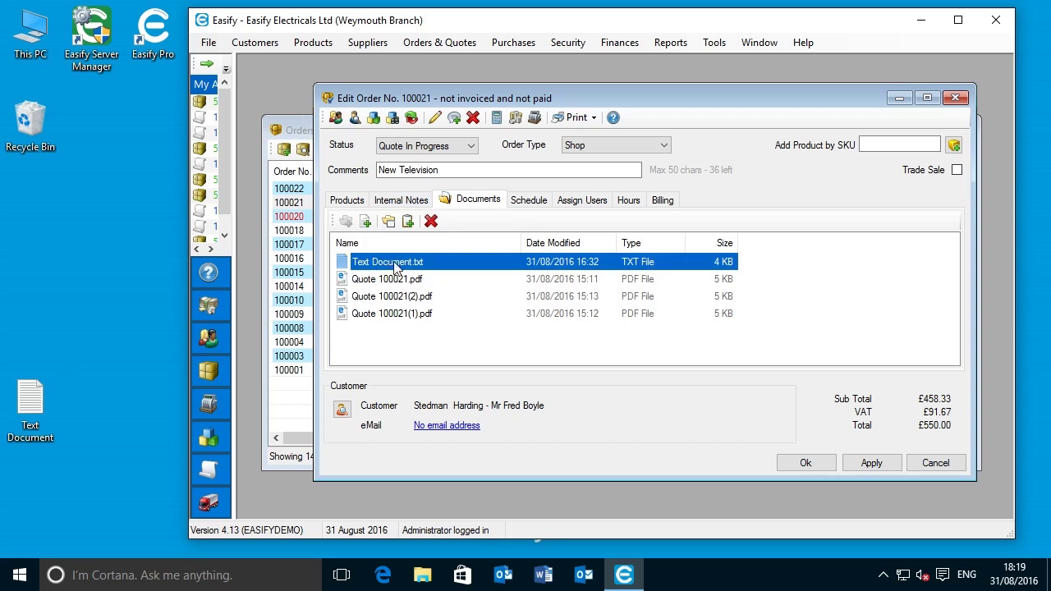
pyautogui.click(431, 221)
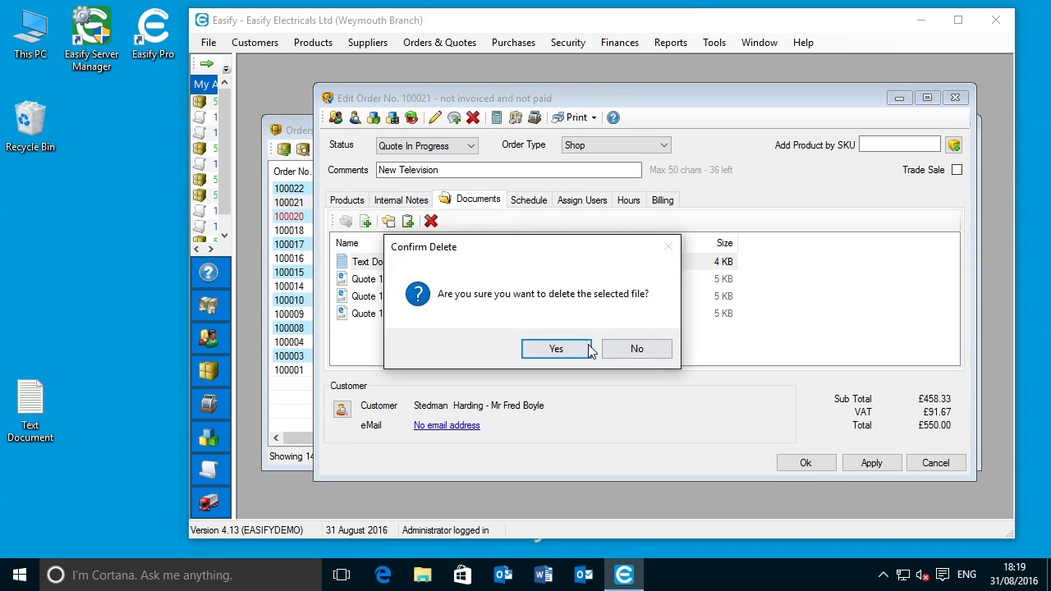
pyautogui.click(556, 349)
# Add the Text Document file directly from the desktop into the New Television order's document list
pyautogui.moveTo(33, 402); pyautogui.dragTo(378, 318)
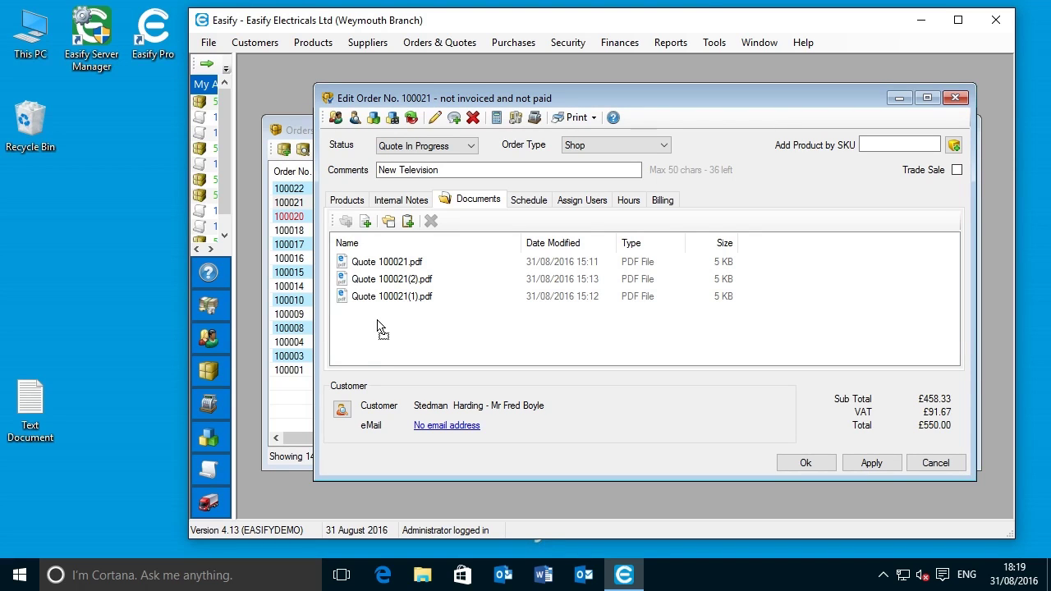
pyautogui.moveTo(366, 330); pyautogui.dragTo(363, 319)
pyautogui.moveTo(358, 320)
pyautogui.mouseDown()
pyautogui.moveTo(366, 335)
pyautogui.moveTo(356, 322)
pyautogui.mouseUp()
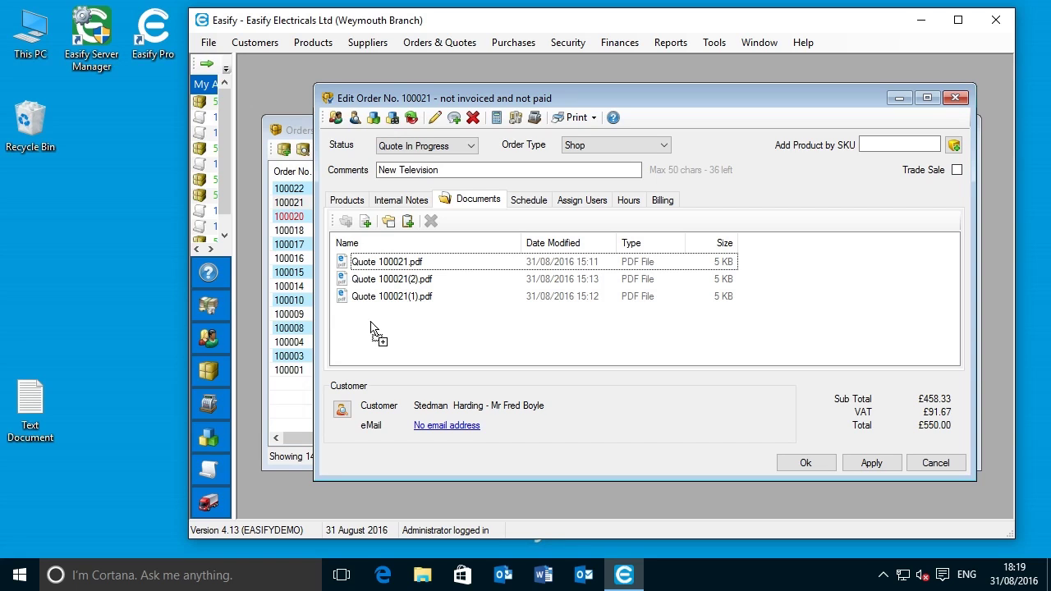
pyautogui.moveTo(355, 317); pyautogui.dragTo(368, 324)
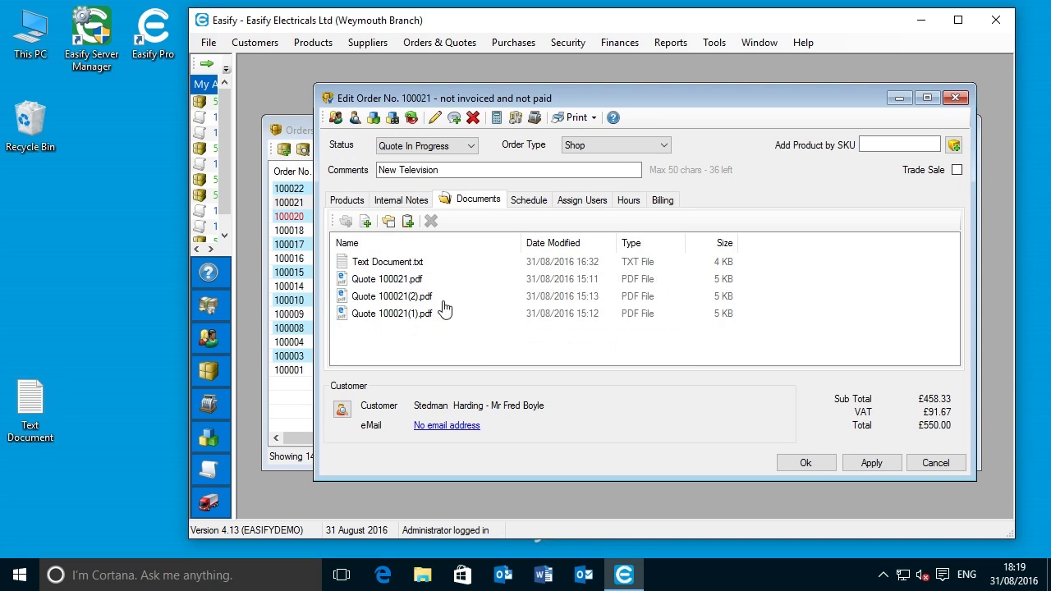
# Delete Text Document.txt from the order's documents and add the desktop file to the list again
pyautogui.click(387, 271)
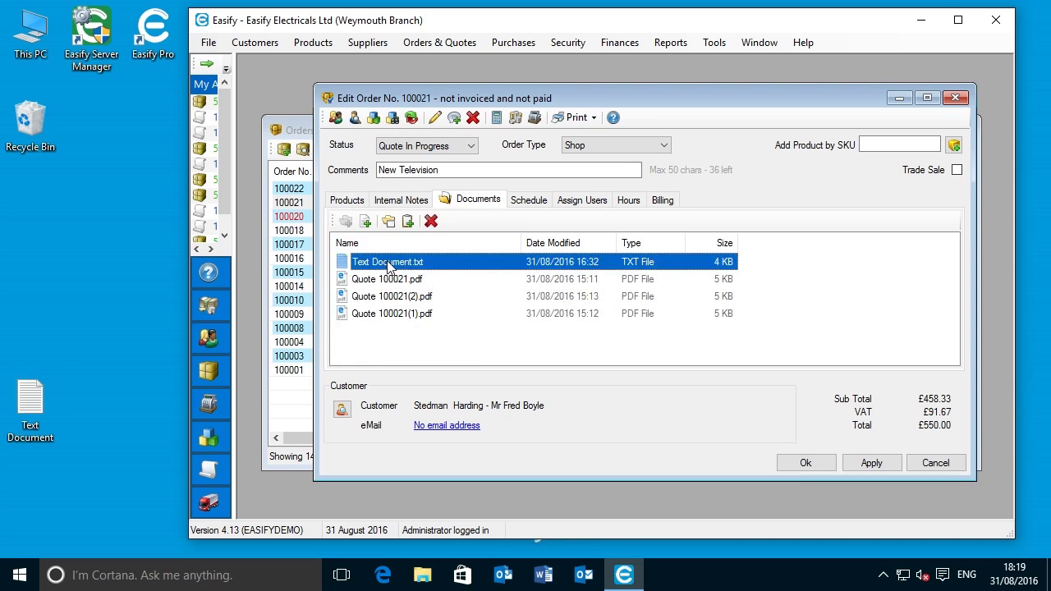
pyautogui.click(430, 221)
pyautogui.click(579, 349)
pyautogui.moveTo(49, 399); pyautogui.dragTo(373, 337)
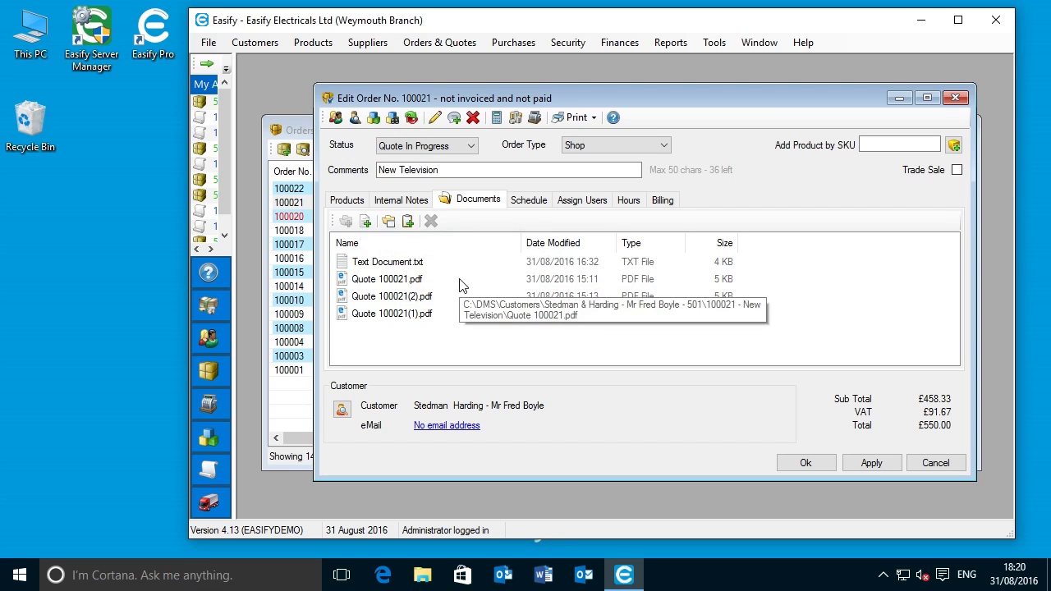
# Open the order's document folder in File Explorer, look at its place in the DMS folder tree, and close it
pyautogui.click(389, 221)
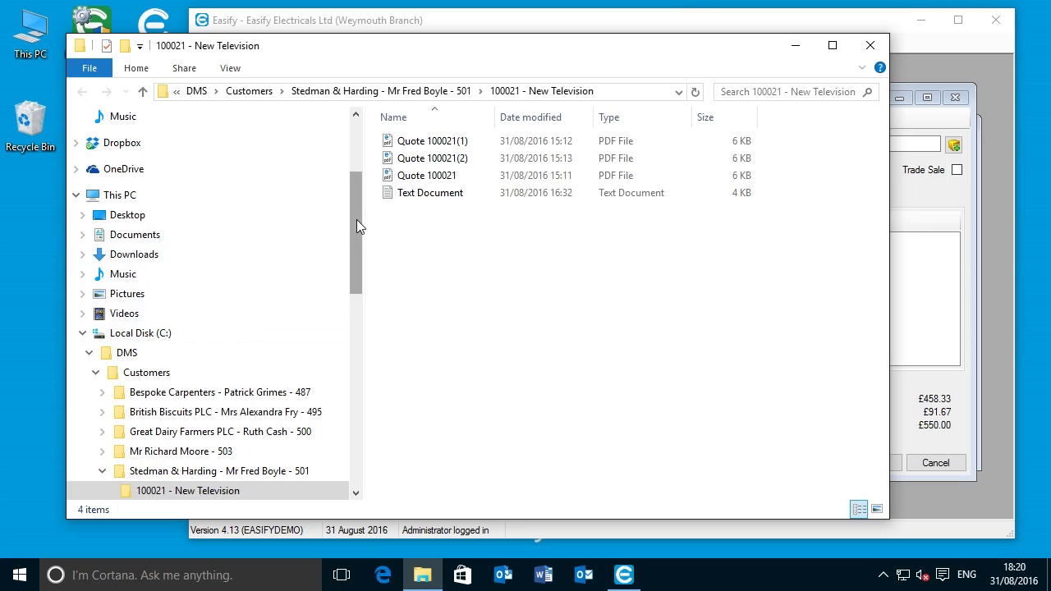
pyautogui.moveTo(357, 219); pyautogui.dragTo(355, 237)
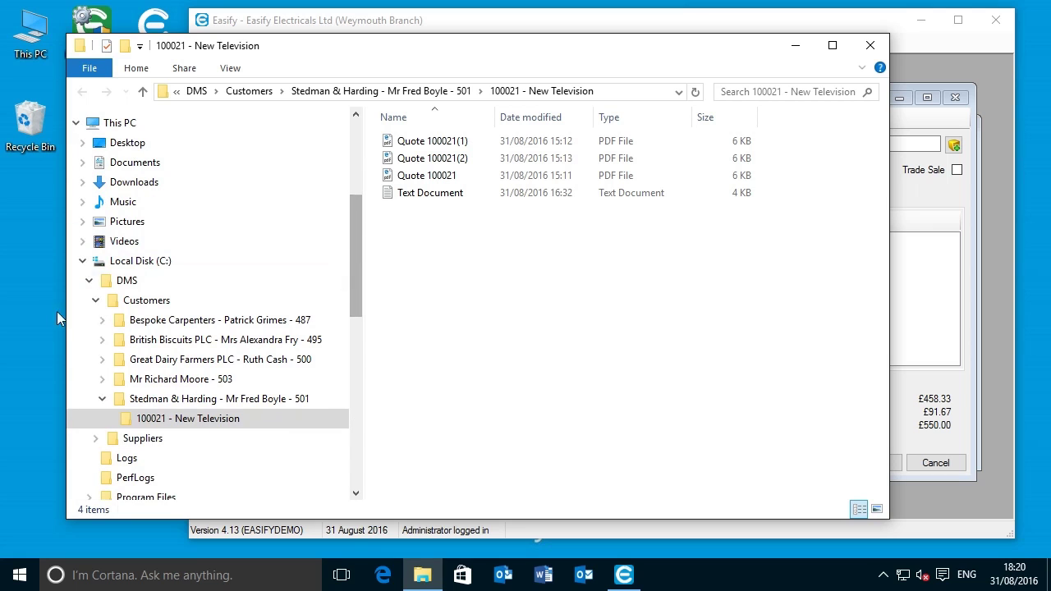
pyautogui.click(878, 47)
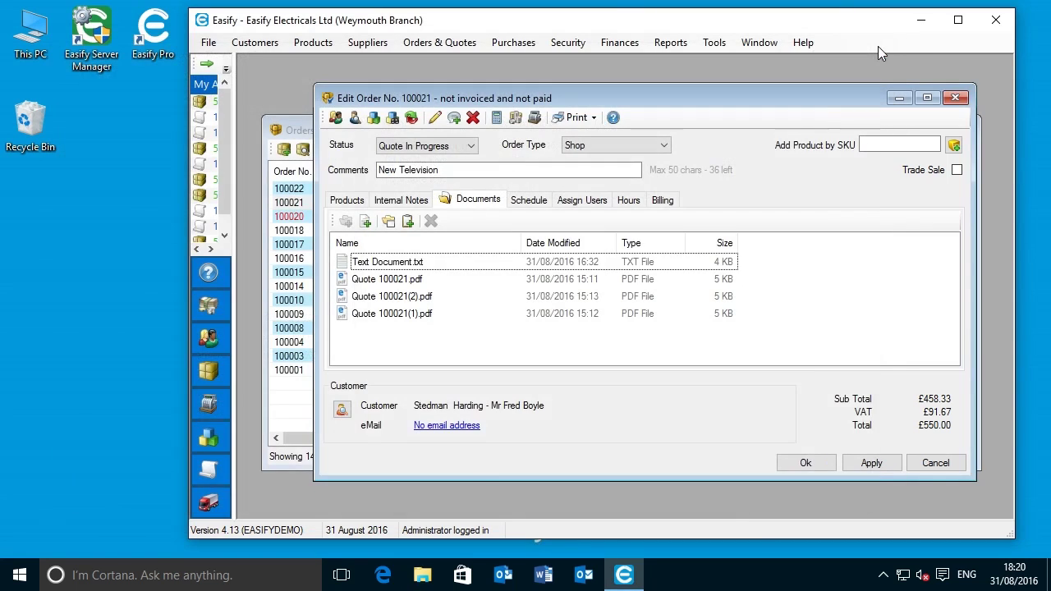
# Copy the order's document folder path, open that path in File Explorer to view its files, and close the window
pyautogui.click(408, 221)
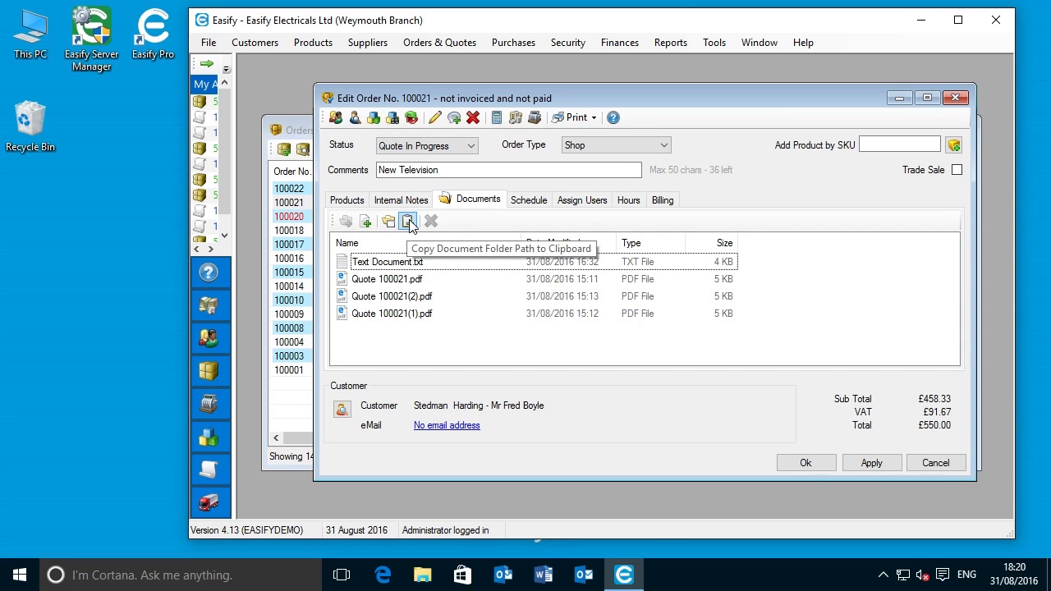
pyautogui.click(30, 37)
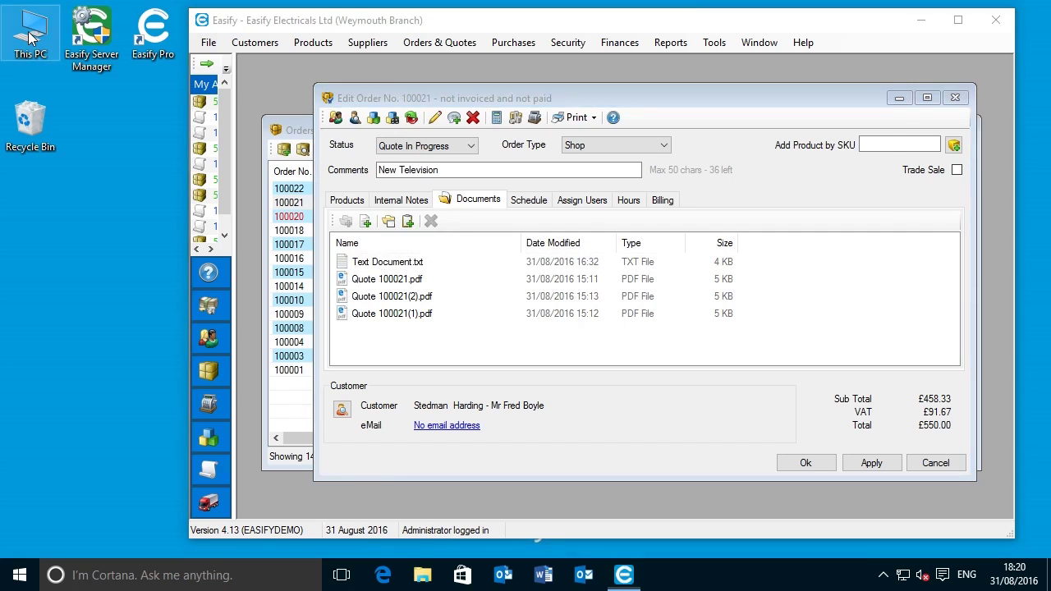
pyautogui.doubleClick(29, 37)
pyautogui.click(257, 93)
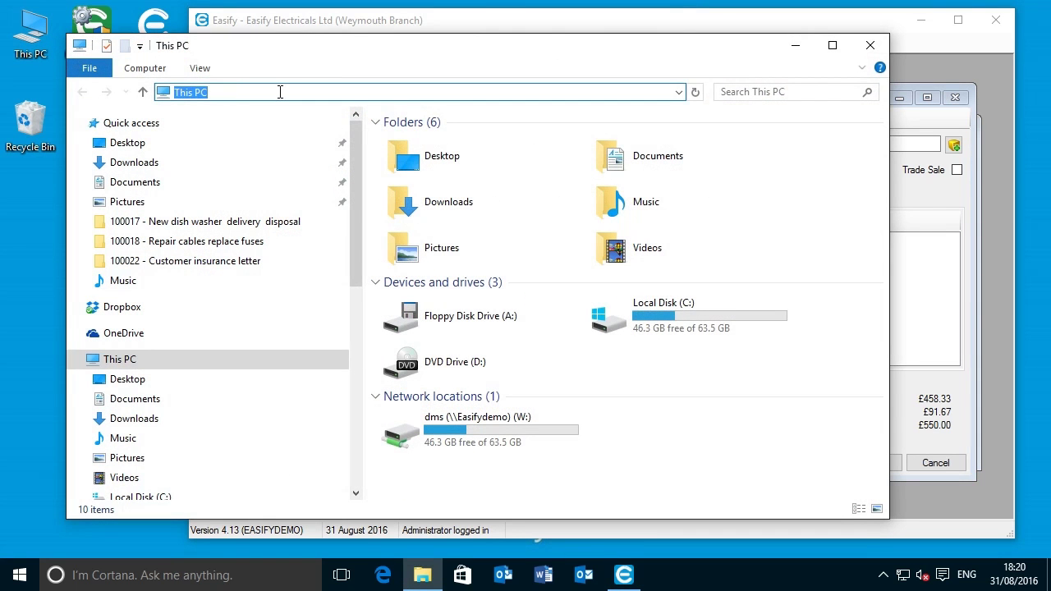
pyautogui.rightClick(280, 92)
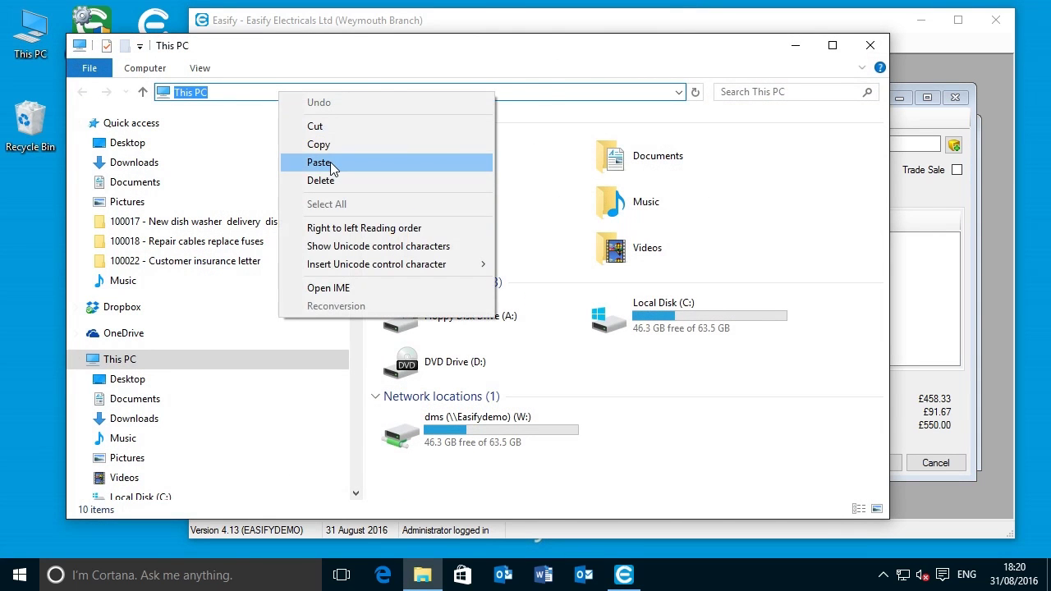
pyautogui.click(318, 163)
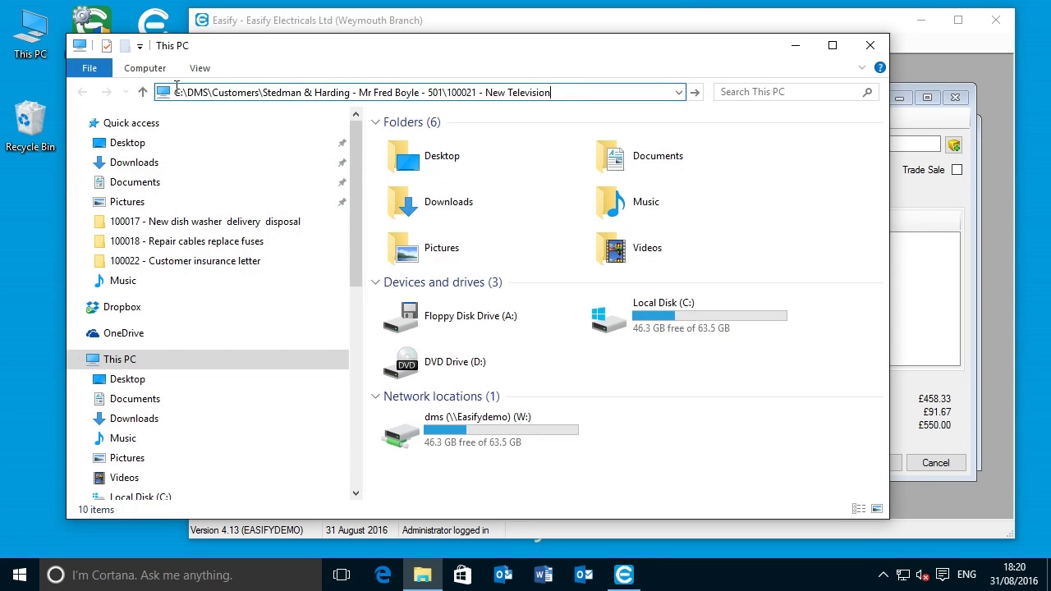
pyautogui.click(696, 94)
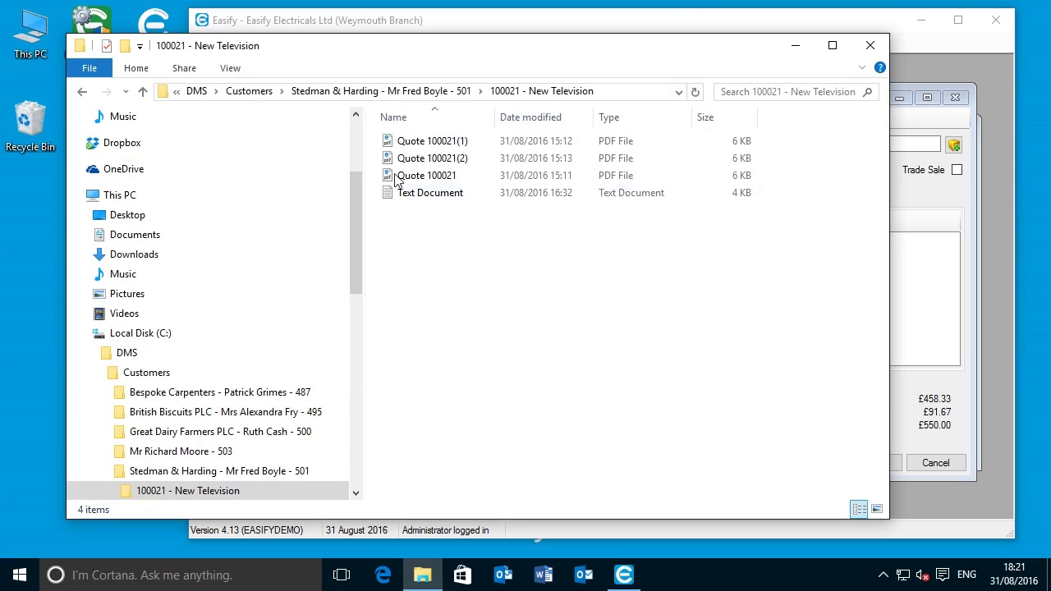
pyautogui.click(871, 46)
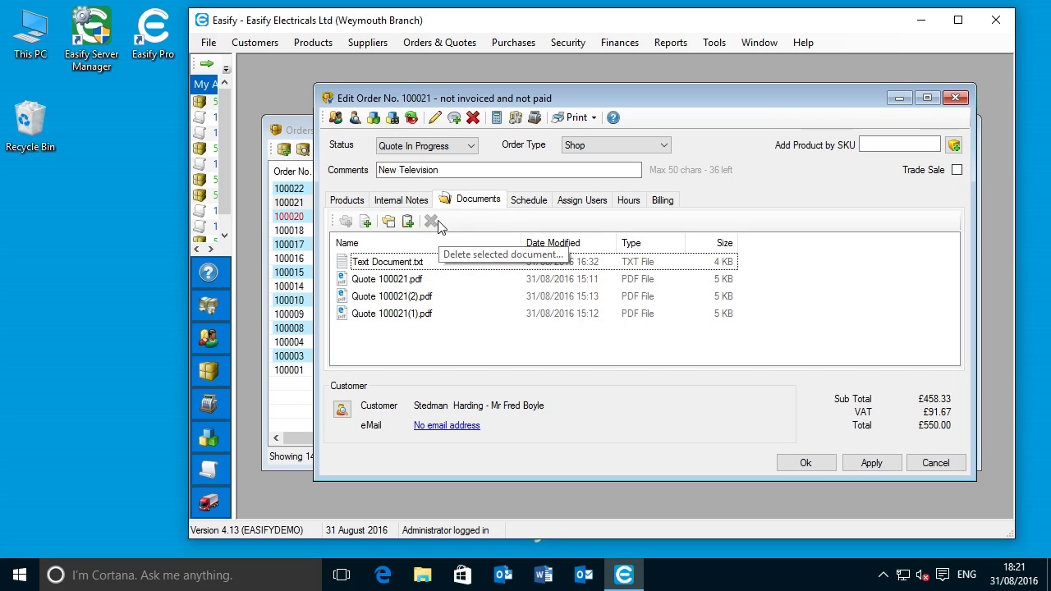
# Delete Text Document.txt from the New Television order's documents and confirm the deletion
pyautogui.click(402, 268)
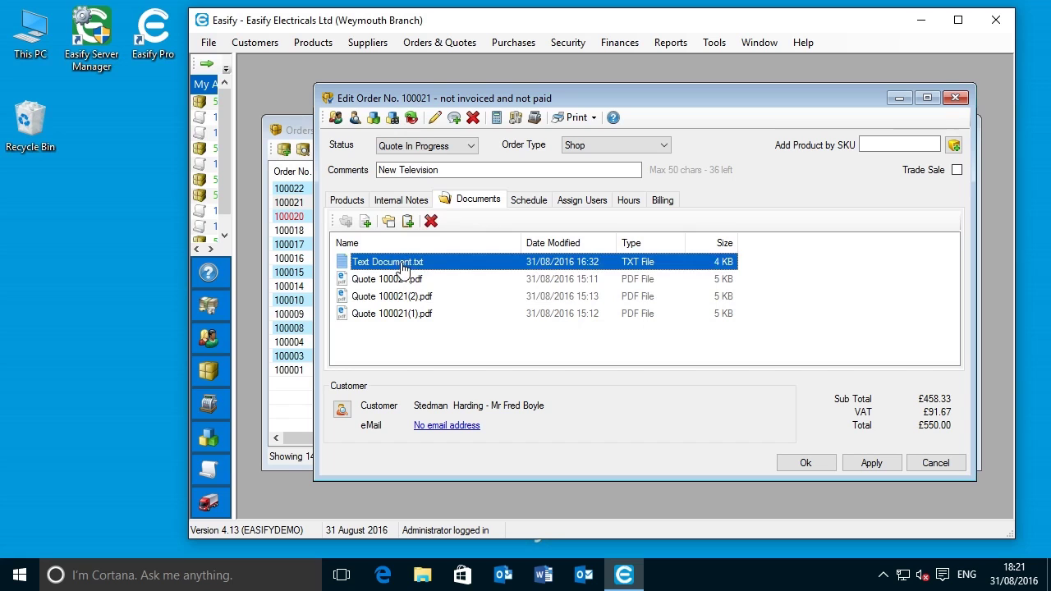
pyautogui.click(431, 222)
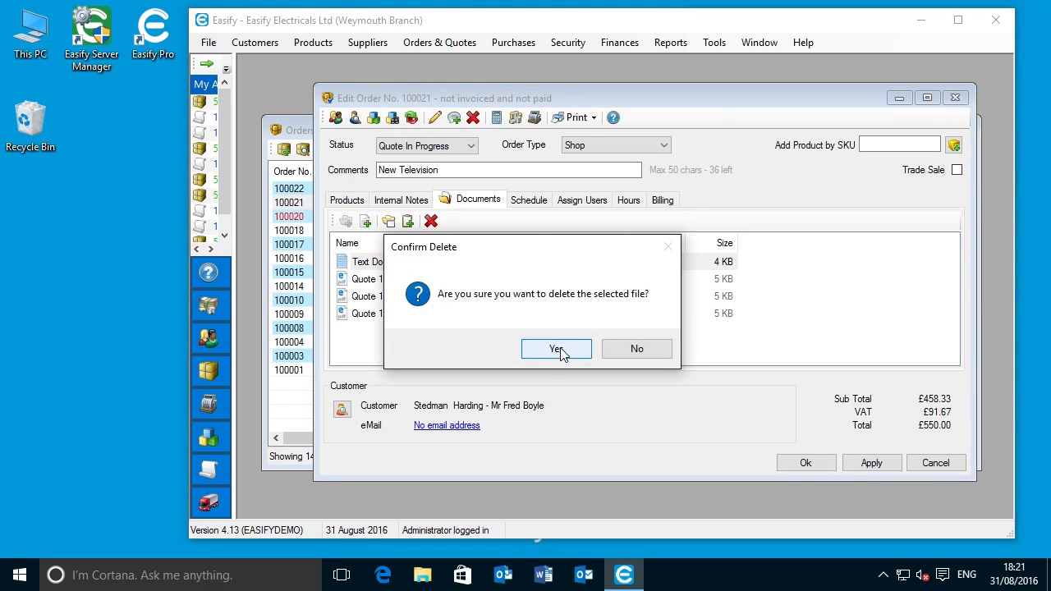
pyautogui.click(556, 350)
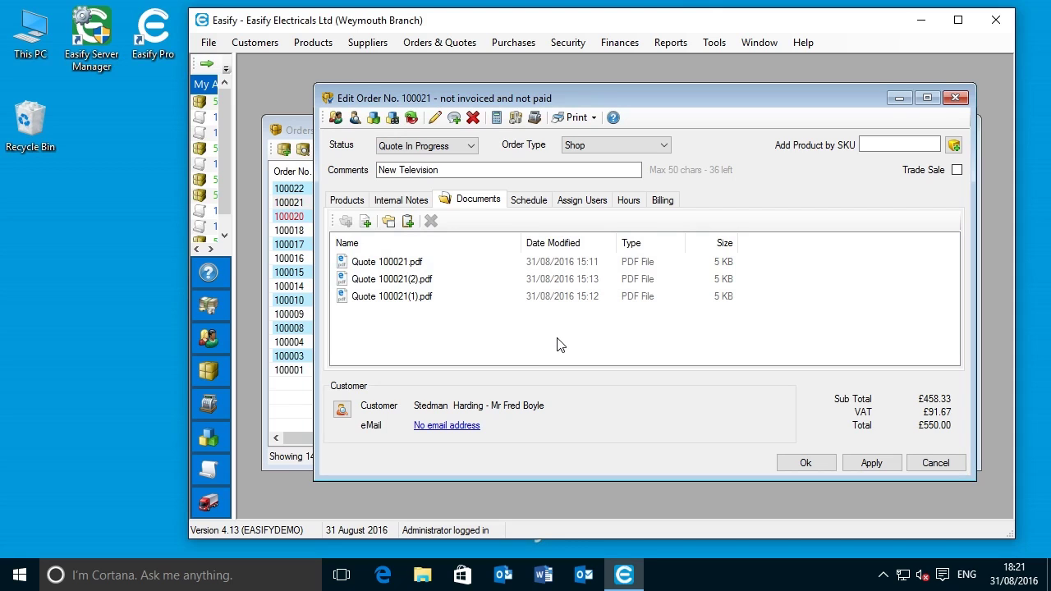
# Open the first quote PDF from the order's document list, view it, and close the viewer
pyautogui.rightClick(397, 265)
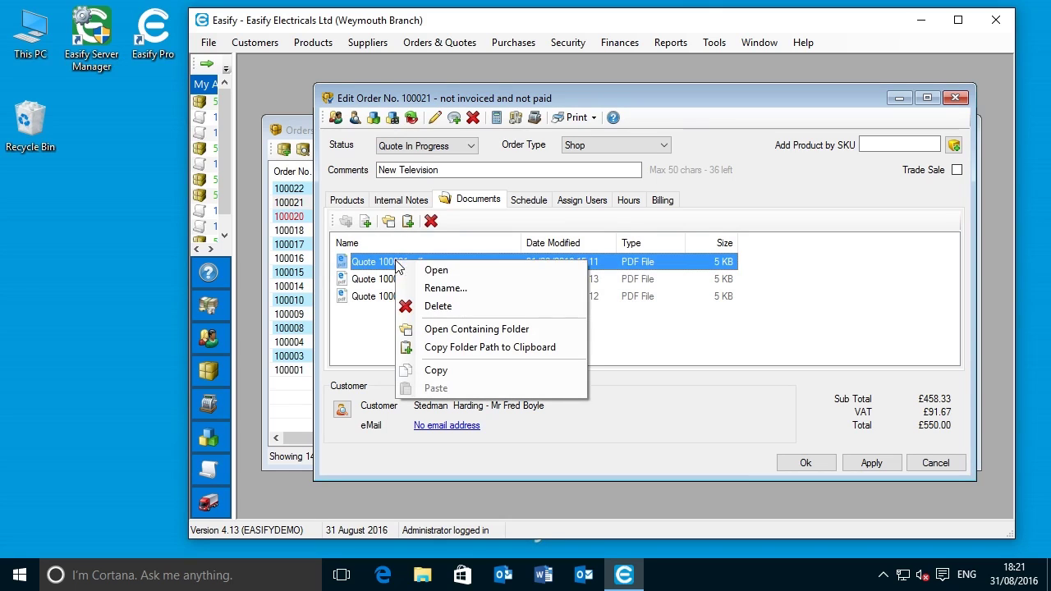
pyautogui.click(465, 271)
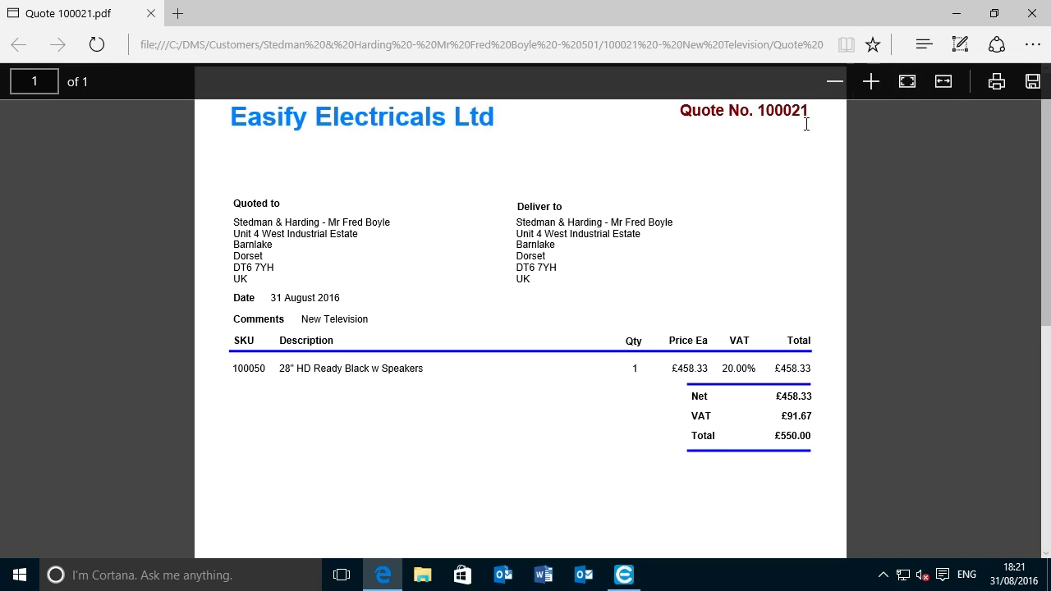
pyautogui.click(1032, 13)
pyautogui.click(411, 264)
pyautogui.rightClick(409, 266)
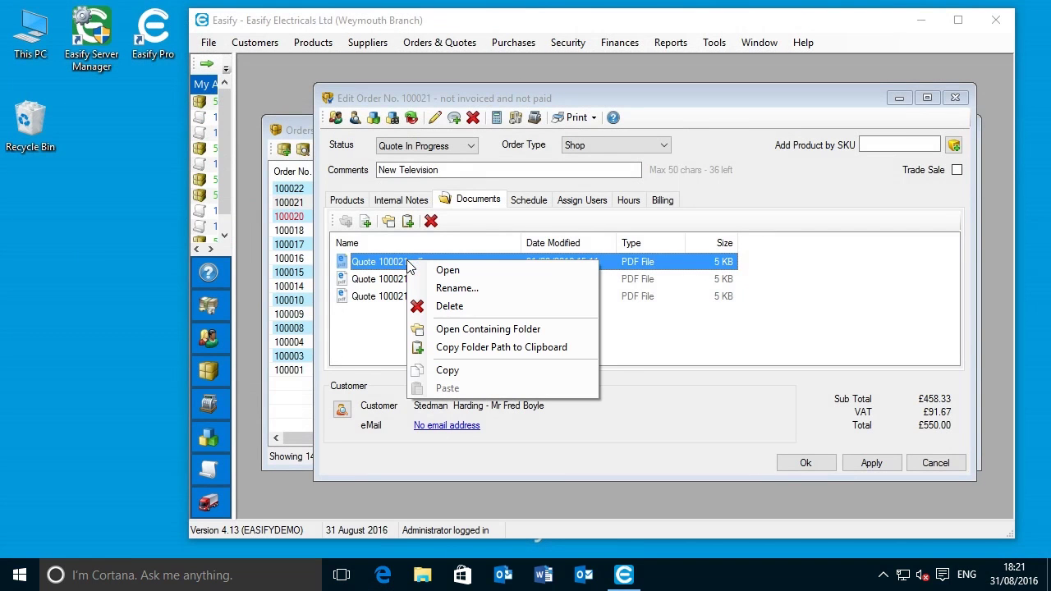
pyautogui.click(457, 288)
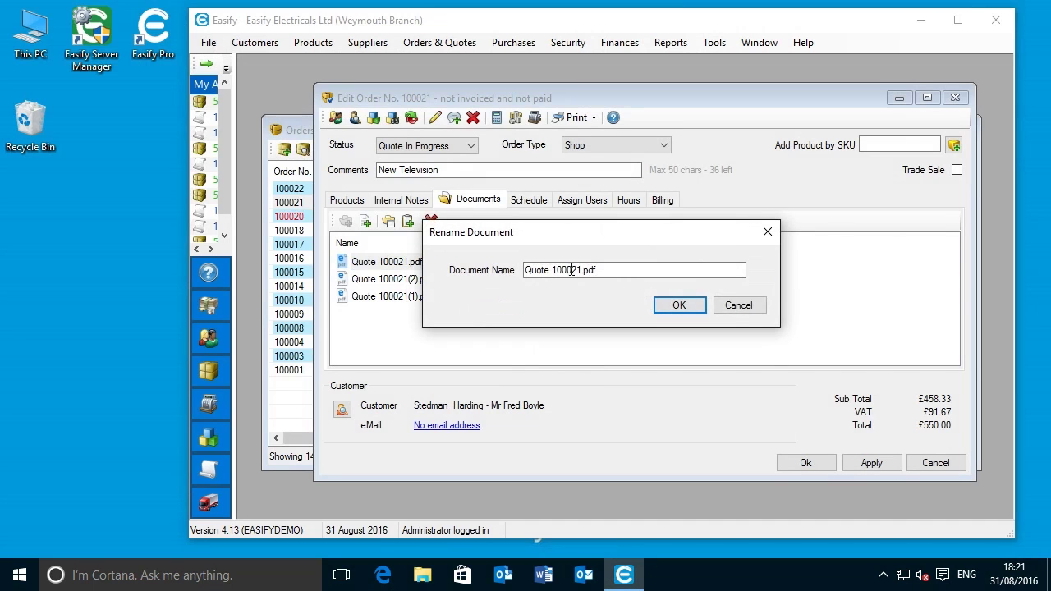
pyautogui.click(742, 306)
# Copy the first quote PDF from the order's documents onto the desktop and place it below the Recycle Bin
pyautogui.rightClick(401, 264)
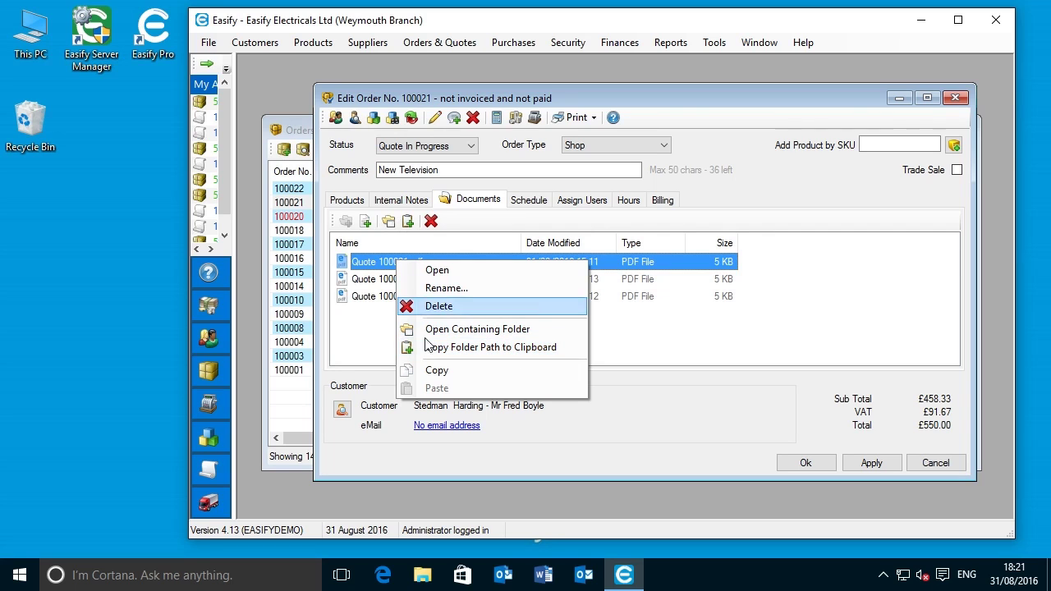
pyautogui.click(365, 271)
pyautogui.rightClick(391, 269)
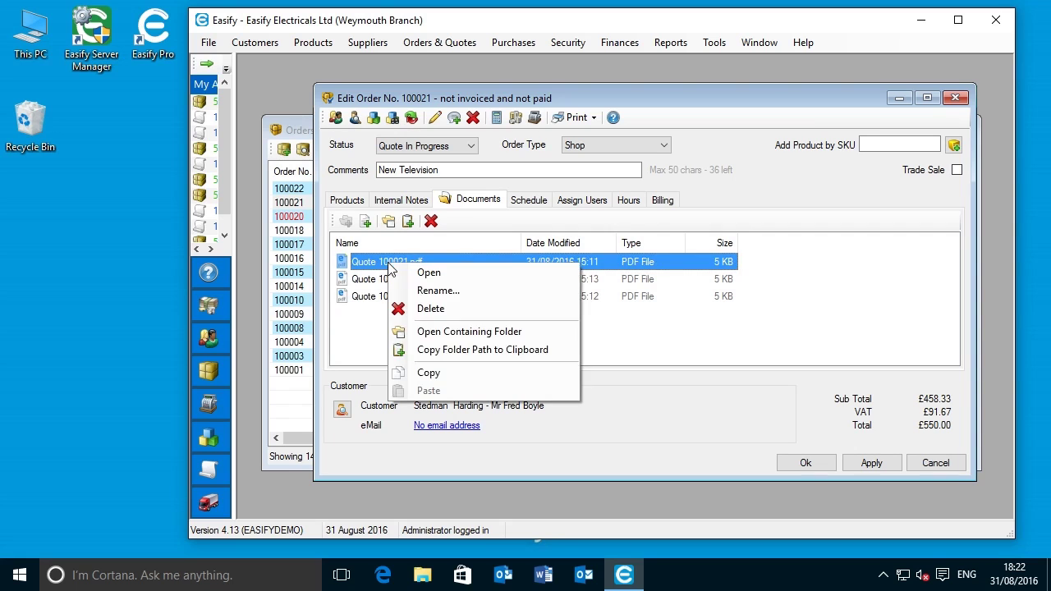
pyautogui.click(436, 374)
pyautogui.rightClick(61, 254)
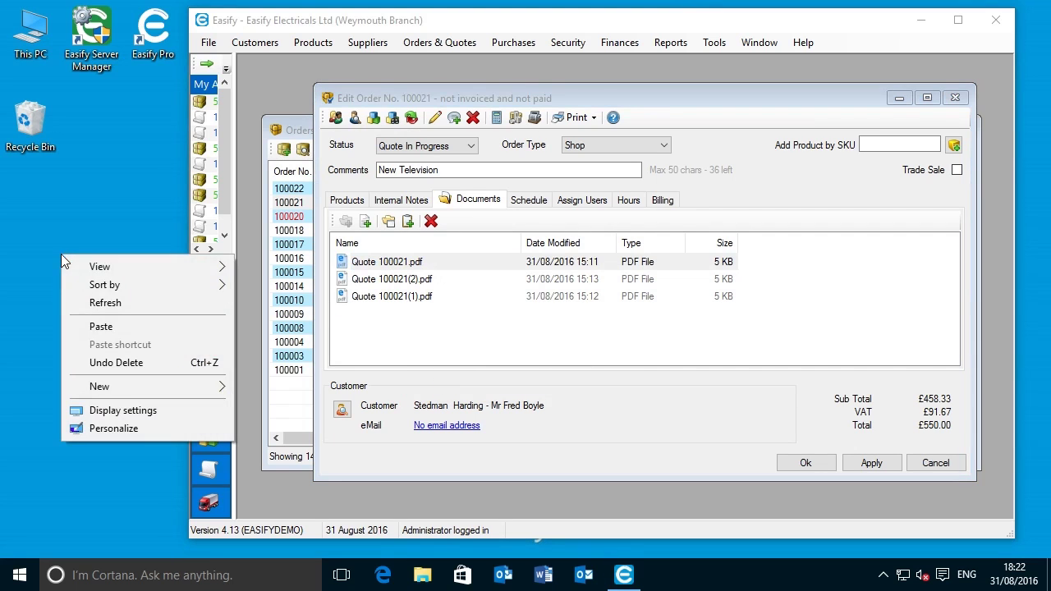
pyautogui.click(111, 326)
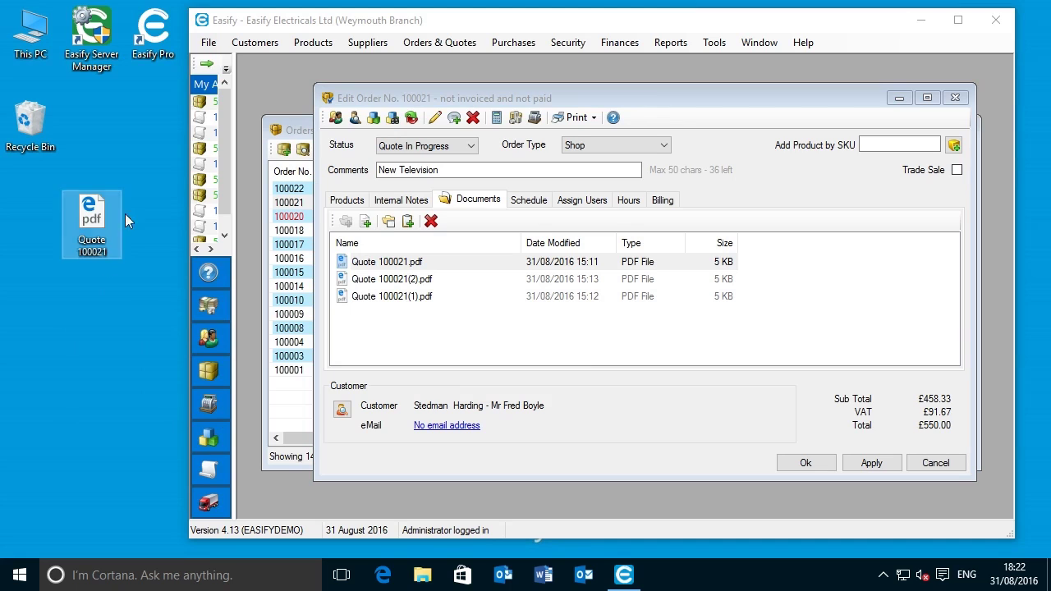
pyautogui.moveTo(96, 215); pyautogui.dragTo(35, 203)
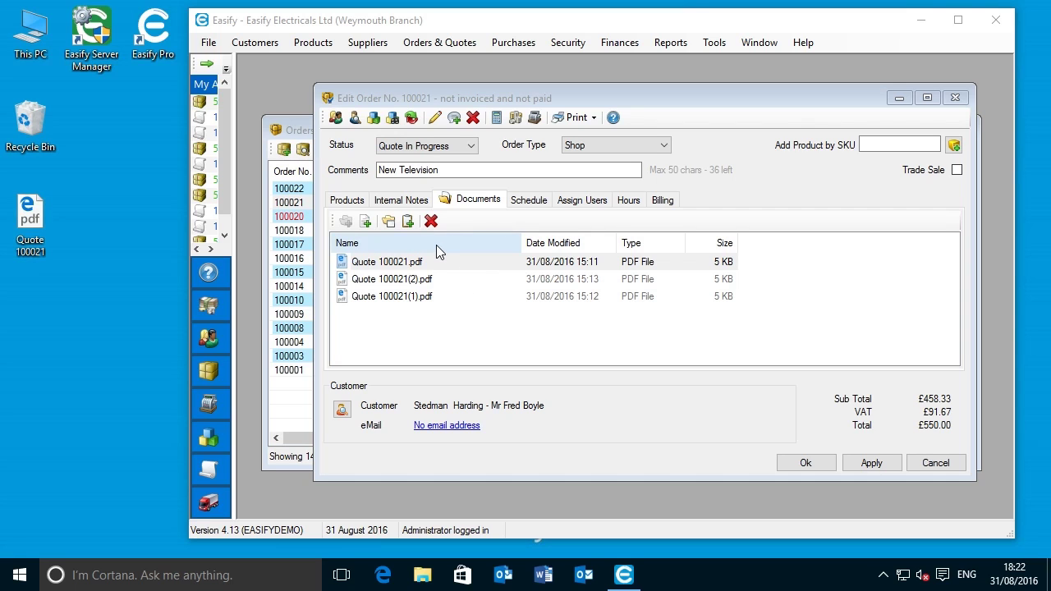
# Sort the order's document list by name in both directions, and by date modified
pyautogui.click(436, 245)
pyautogui.click(438, 249)
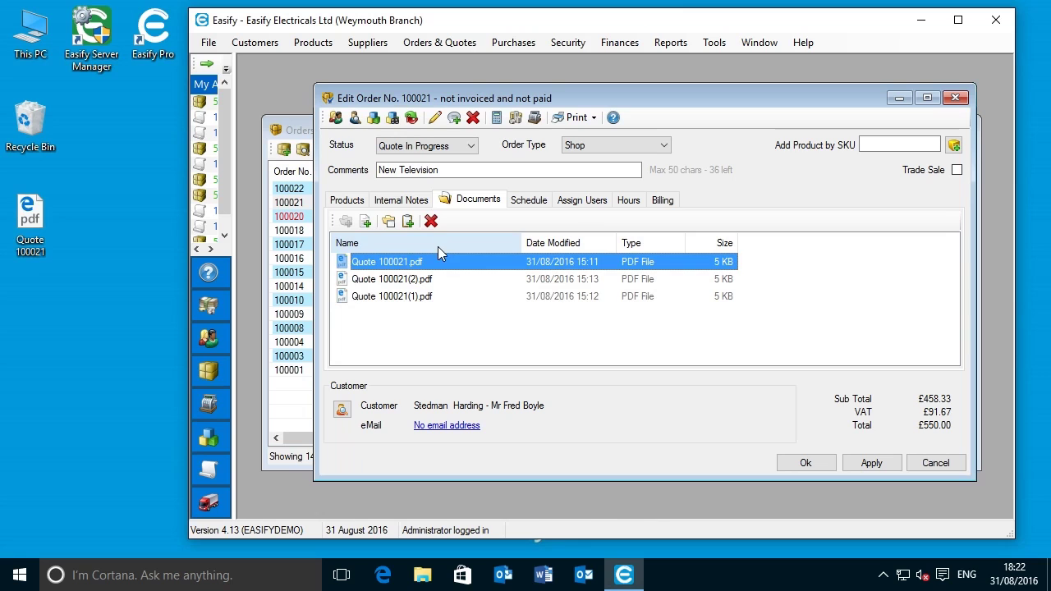
pyautogui.click(389, 242)
pyautogui.click(400, 244)
pyautogui.click(409, 247)
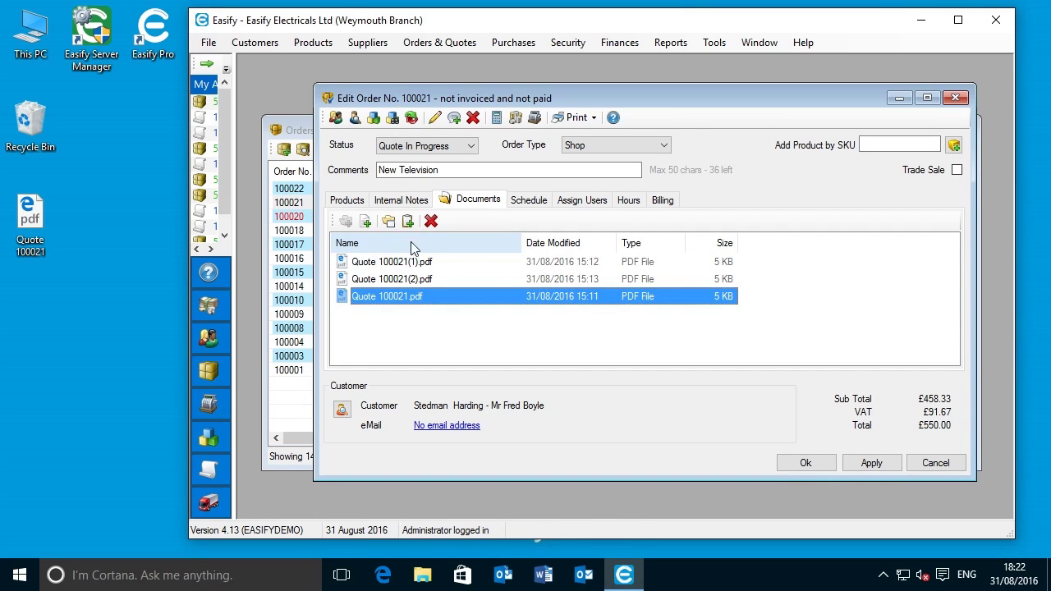
pyautogui.click(572, 242)
pyautogui.click(581, 240)
pyautogui.click(584, 240)
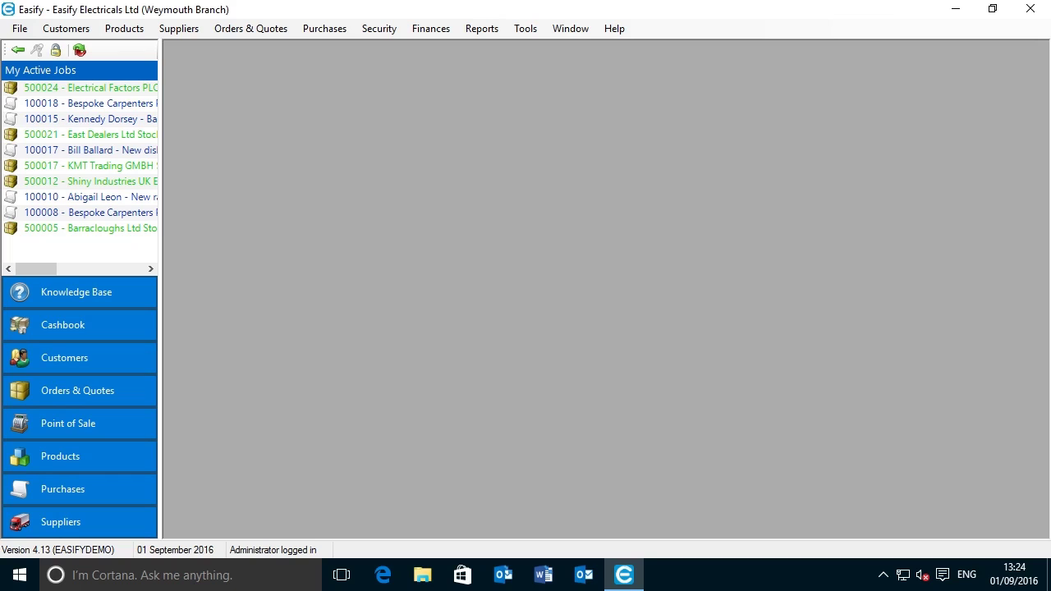
# Enable Document Management in the general Easify options
pyautogui.click(530, 30)
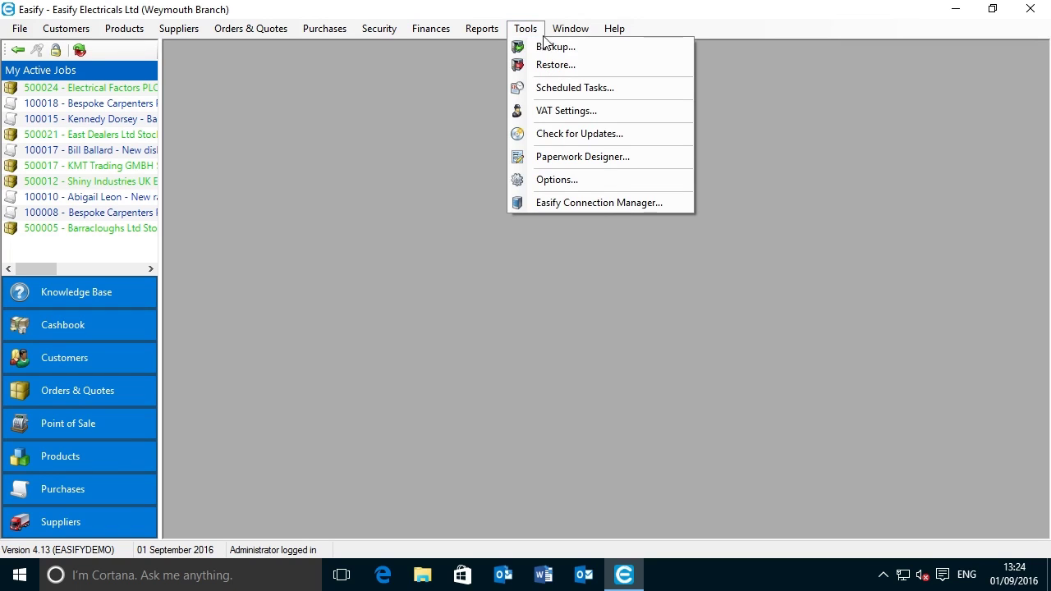
pyautogui.click(578, 179)
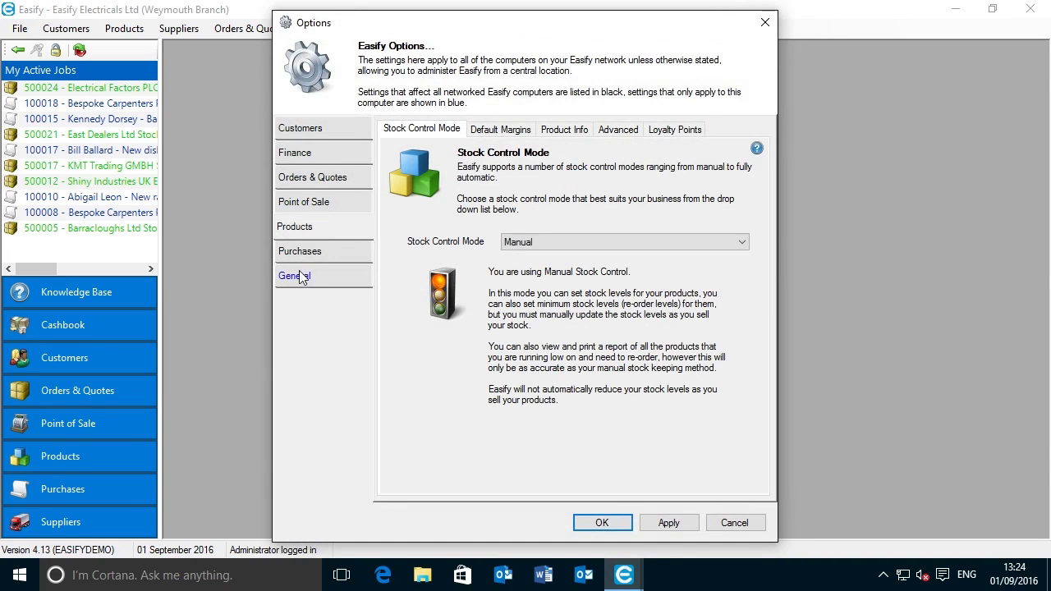
pyautogui.click(296, 276)
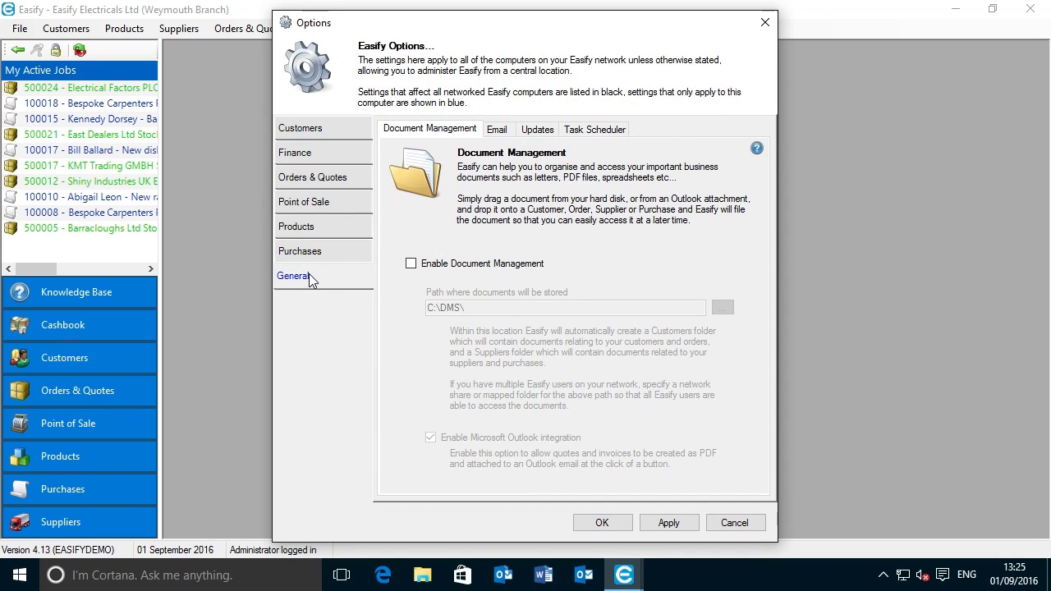
pyautogui.click(498, 265)
# Create a folder named DMS inside Documents and choose it as the path where documents are stored
pyautogui.moveTo(429, 307); pyautogui.dragTo(531, 297)
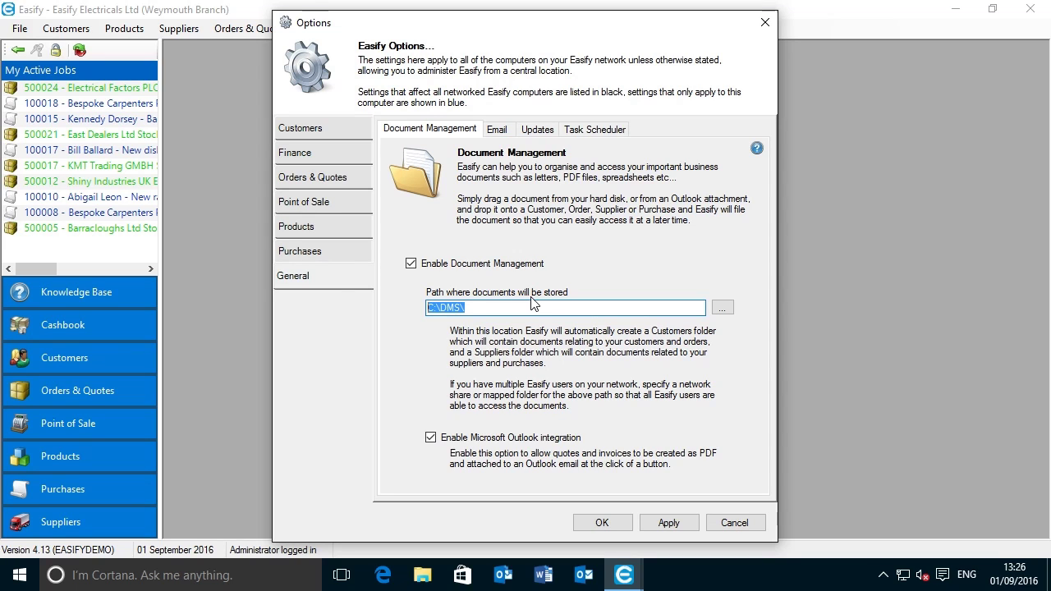
pyautogui.click(723, 308)
pyautogui.click(463, 325)
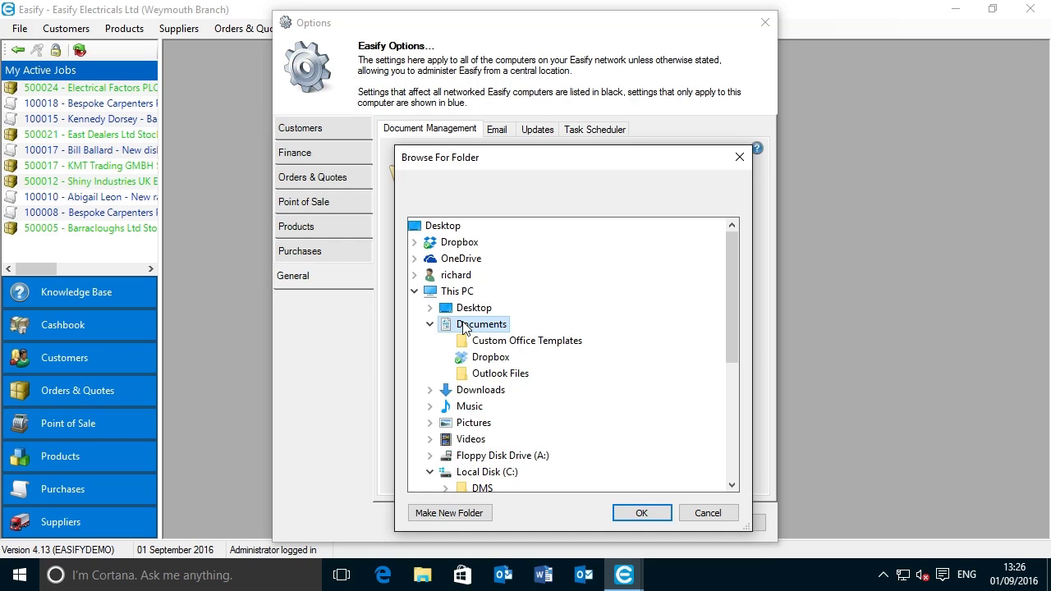
pyautogui.click(472, 512)
pyautogui.write('DMS')
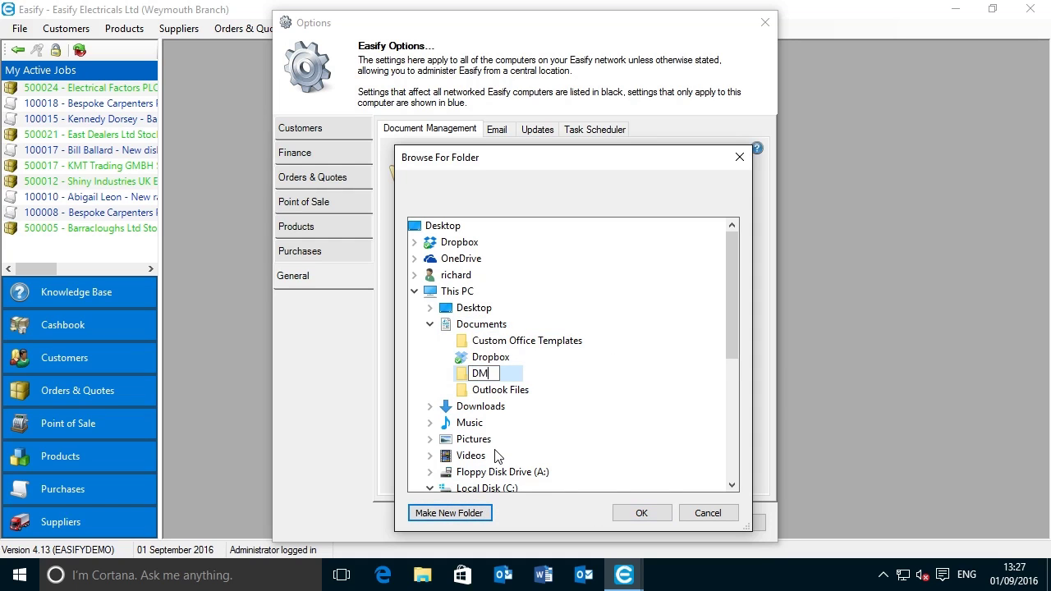
pyautogui.click(638, 512)
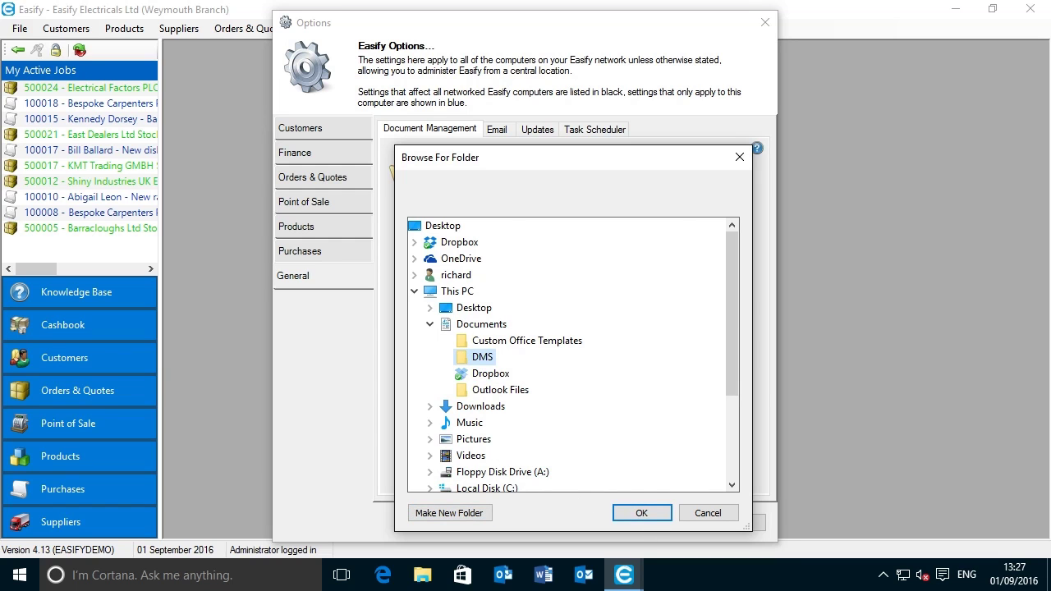
pyautogui.click(641, 512)
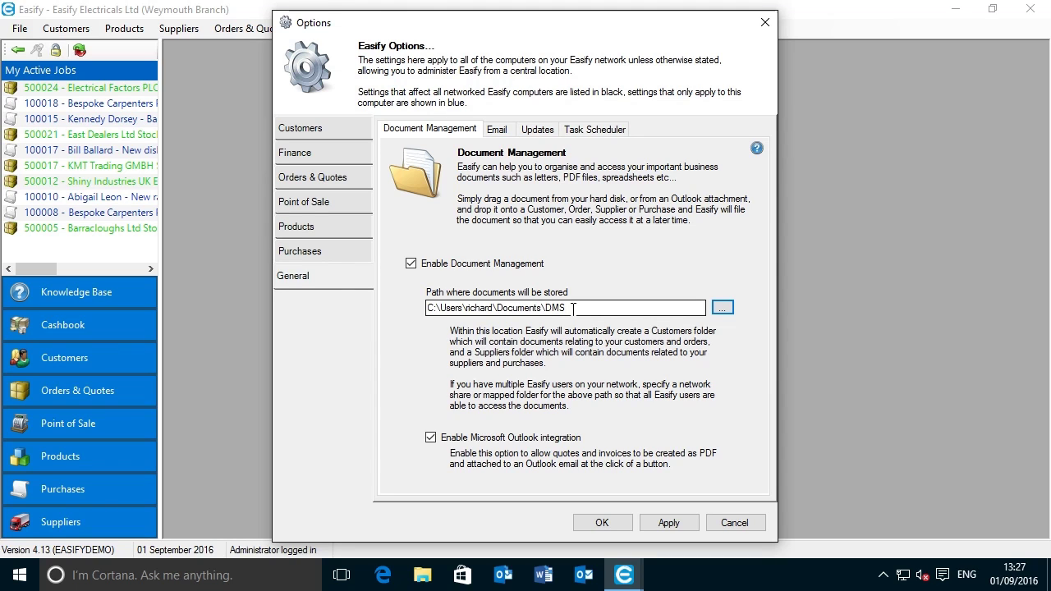
# Set the document storage path to the DMS folder on Local Disk (C:) and apply the options
pyautogui.click(722, 307)
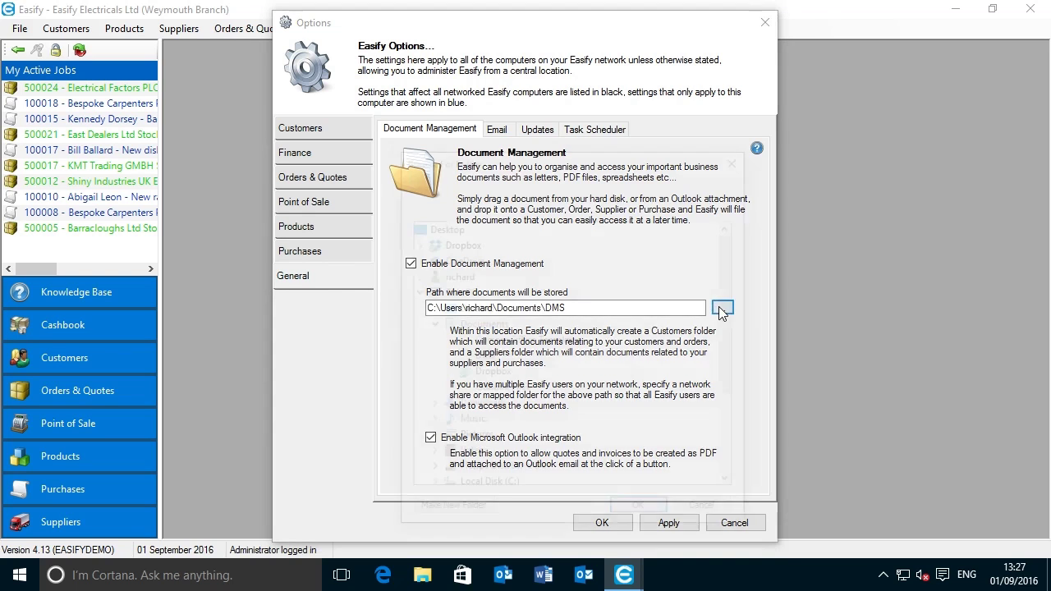
pyautogui.doubleClick(464, 486)
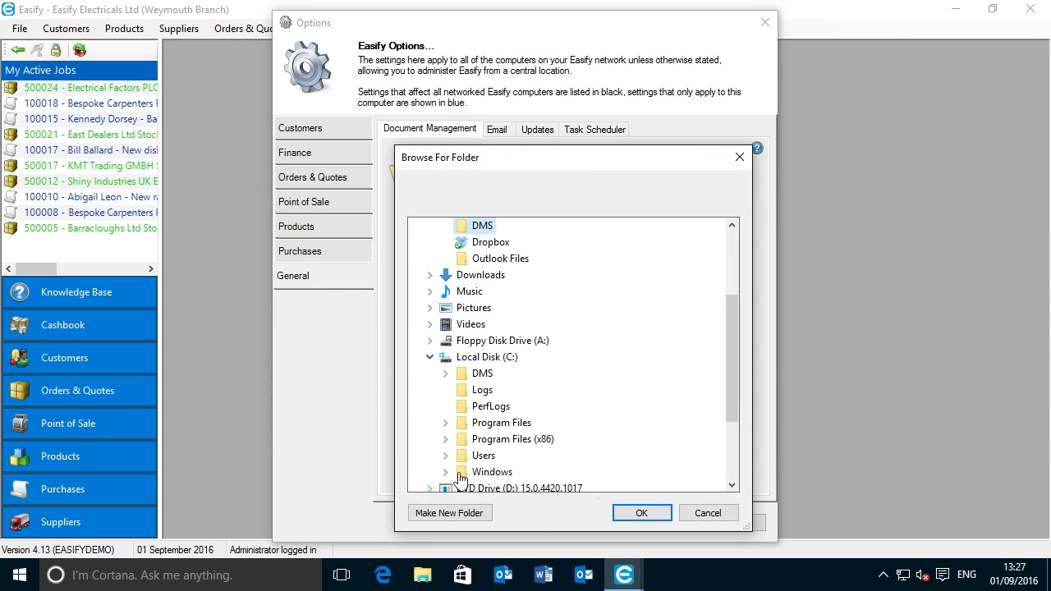
pyautogui.doubleClick(484, 376)
pyautogui.click(640, 513)
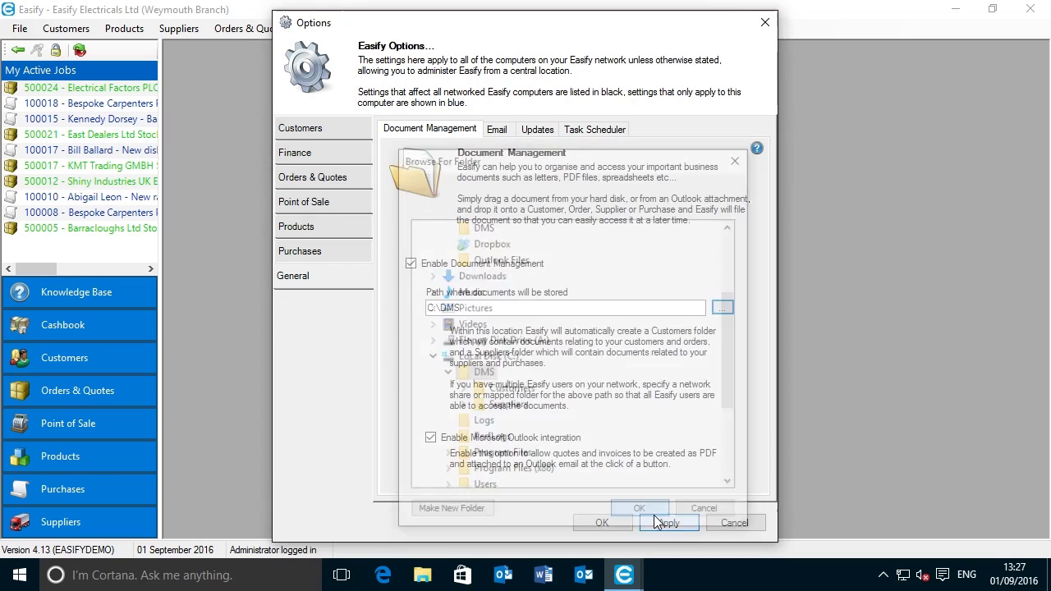
pyautogui.click(668, 523)
pyautogui.click(596, 348)
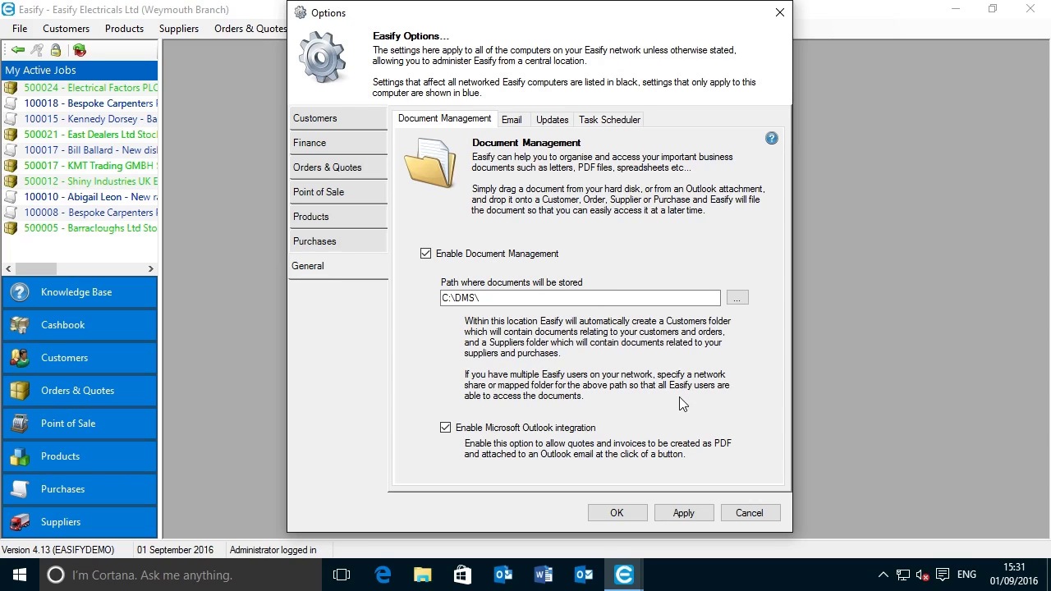
# Open C:\DMS in File Explorer to examine its subfolders, and move the window down to uncover the Options dialog
pyautogui.click(473, 297)
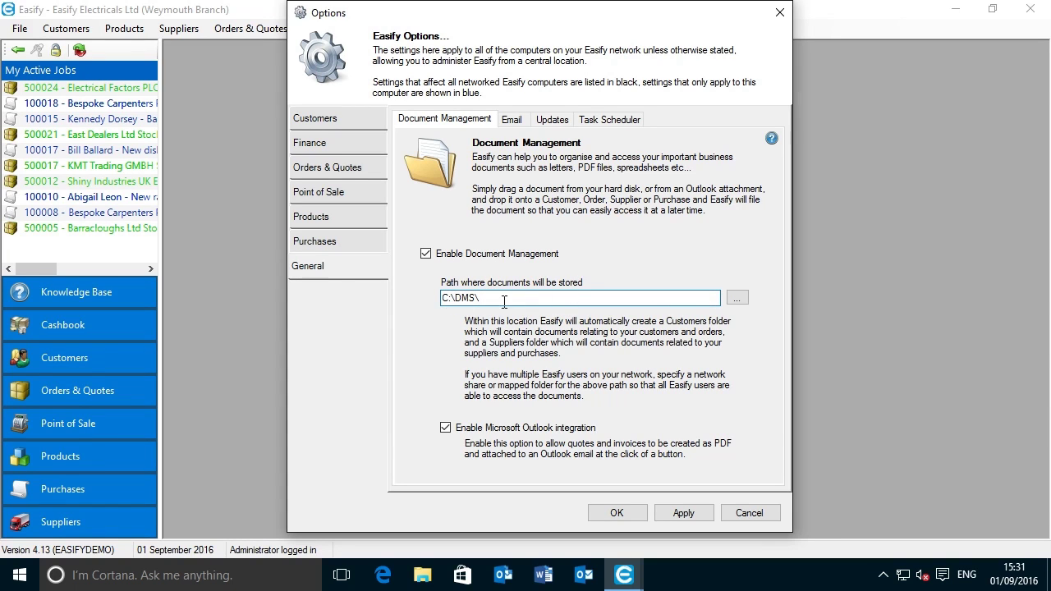
pyautogui.click(426, 578)
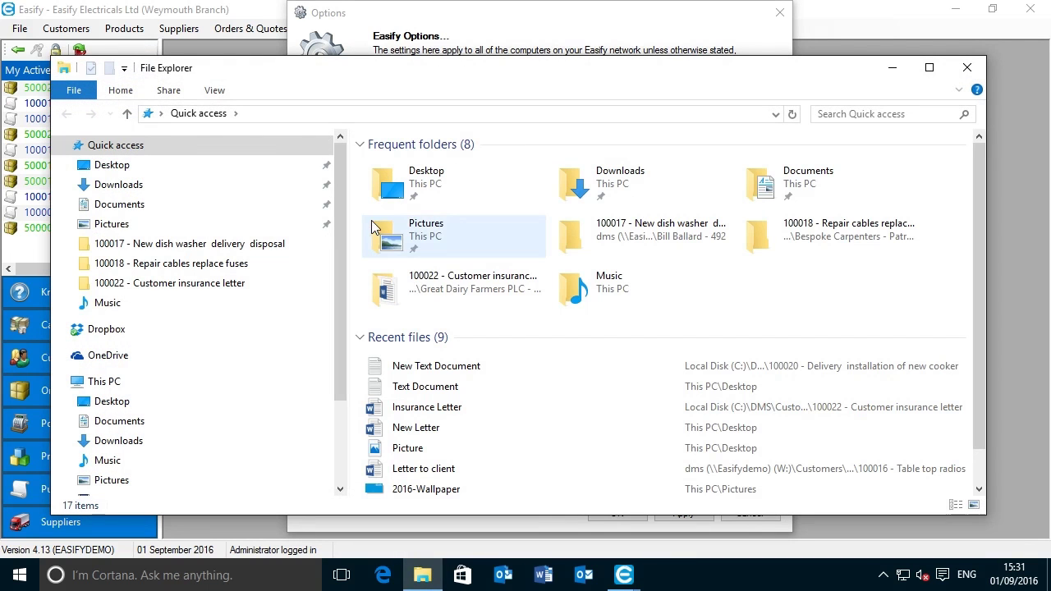
pyautogui.scroll(-1, 130, 421)
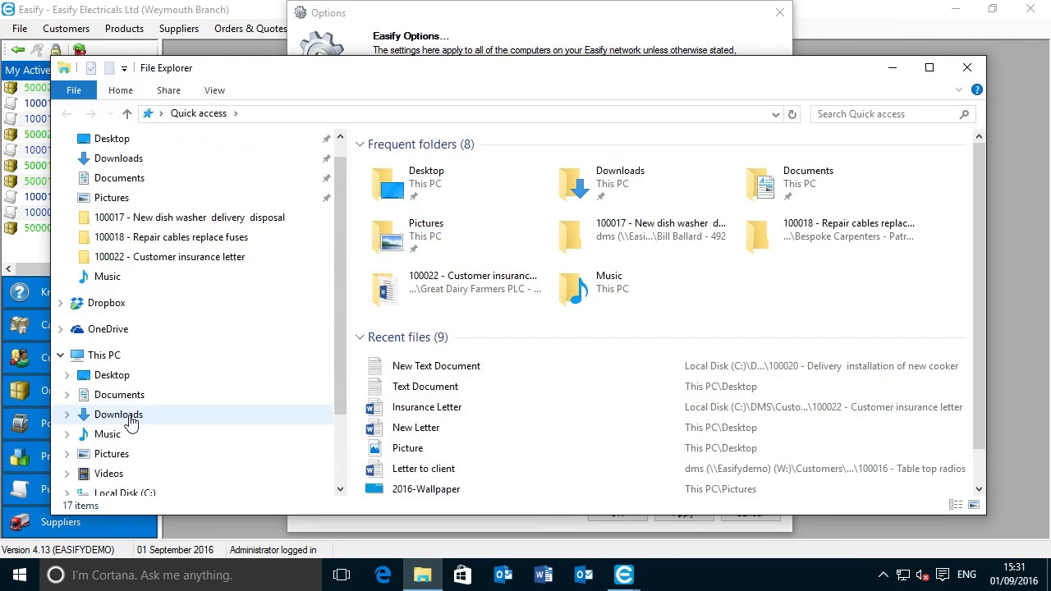
pyautogui.click(103, 355)
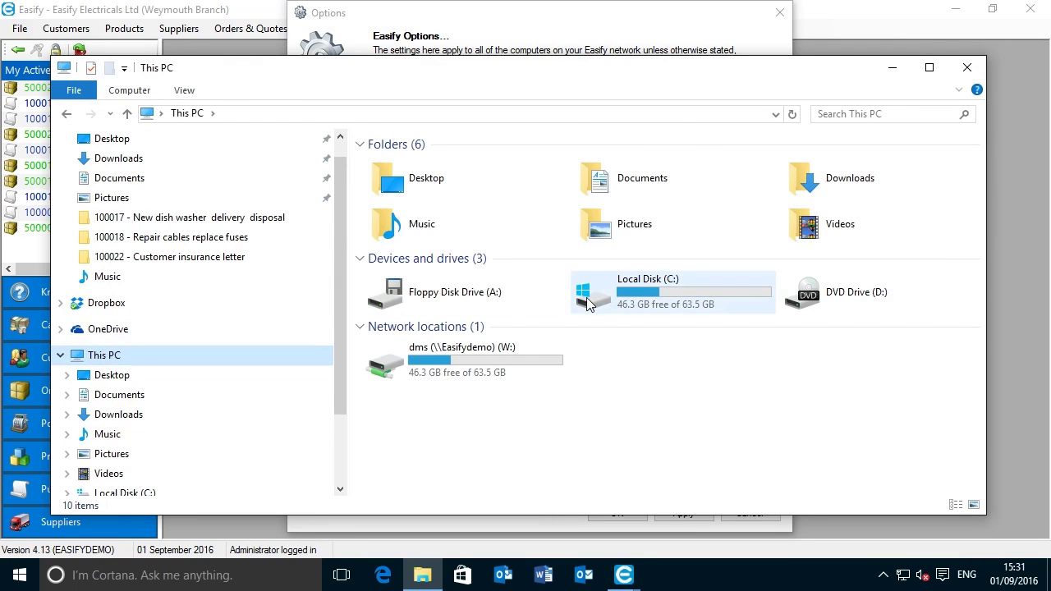
pyautogui.doubleClick(588, 304)
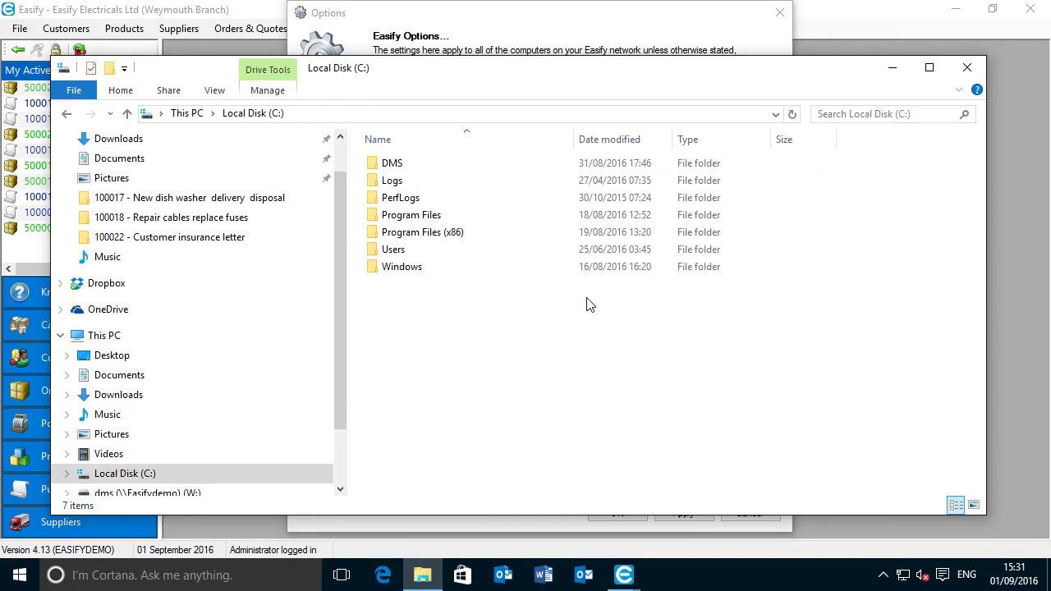
pyautogui.doubleClick(397, 168)
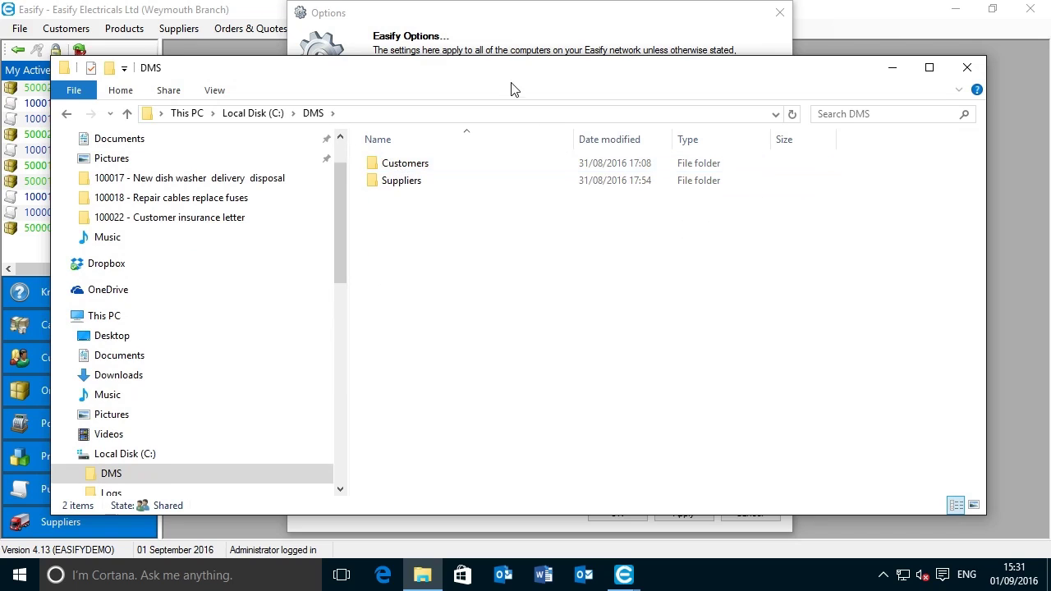
pyautogui.moveTo(513, 72); pyautogui.dragTo(502, 91)
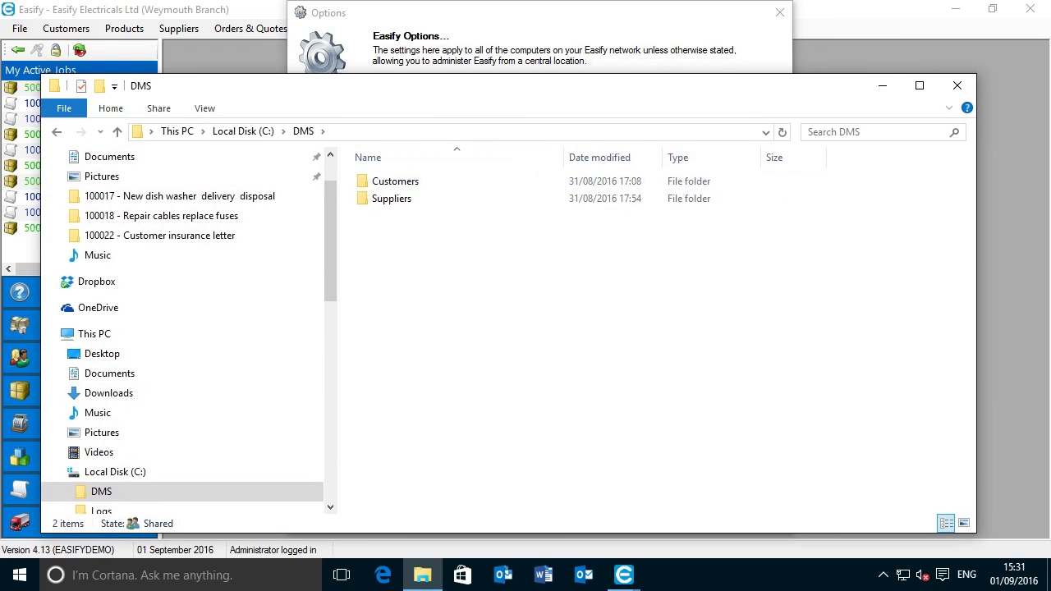
pyautogui.moveTo(436, 62); pyautogui.dragTo(420, 168)
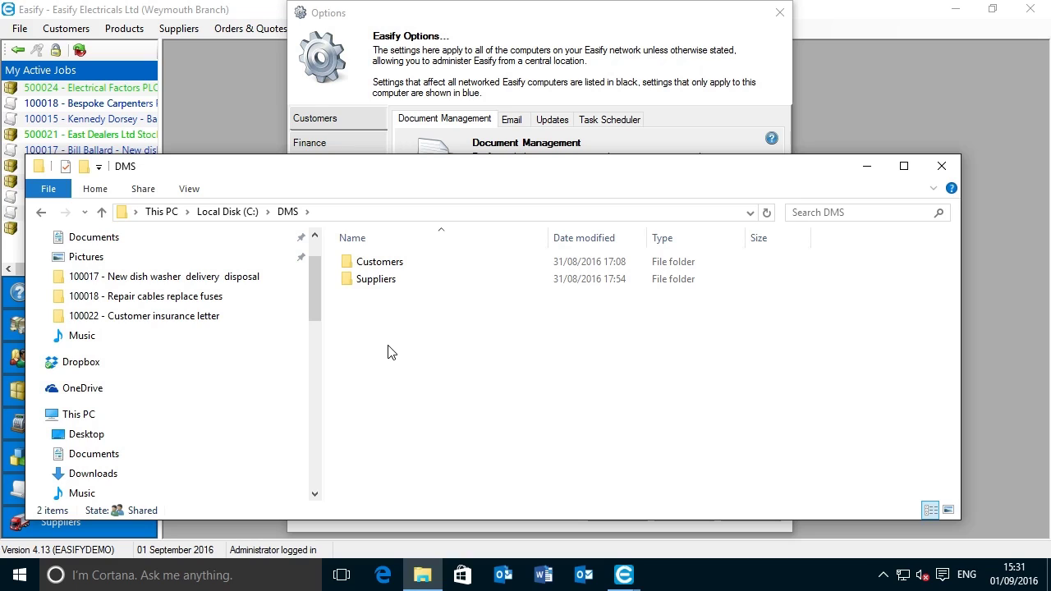
# Browse the Customers folder in C:\DMS, widen its Name column, and open the subfolder of the customer with the cooker order
pyautogui.doubleClick(395, 264)
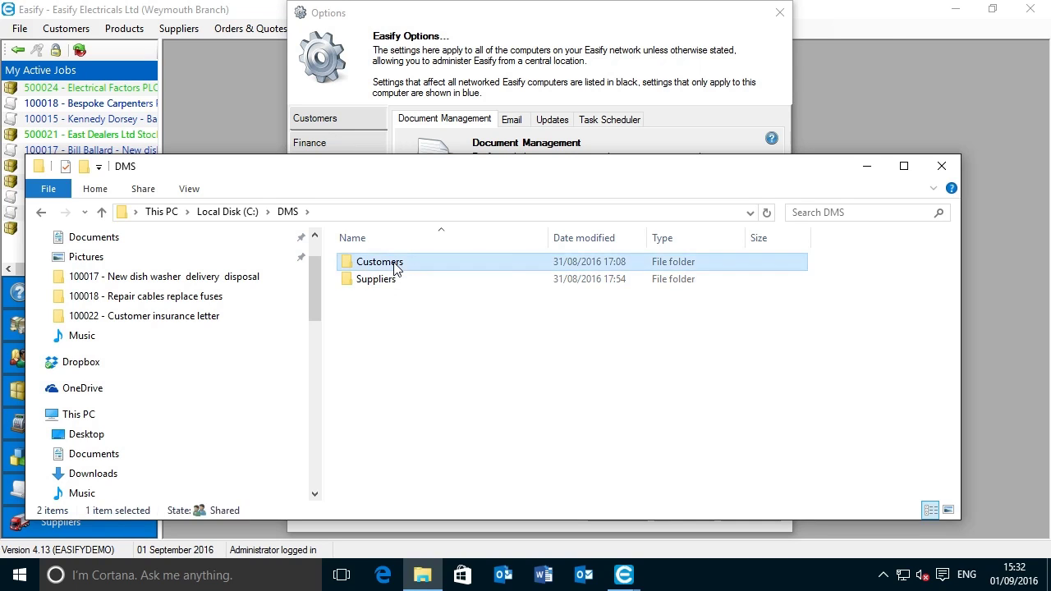
pyautogui.moveTo(647, 237); pyautogui.dragTo(636, 237)
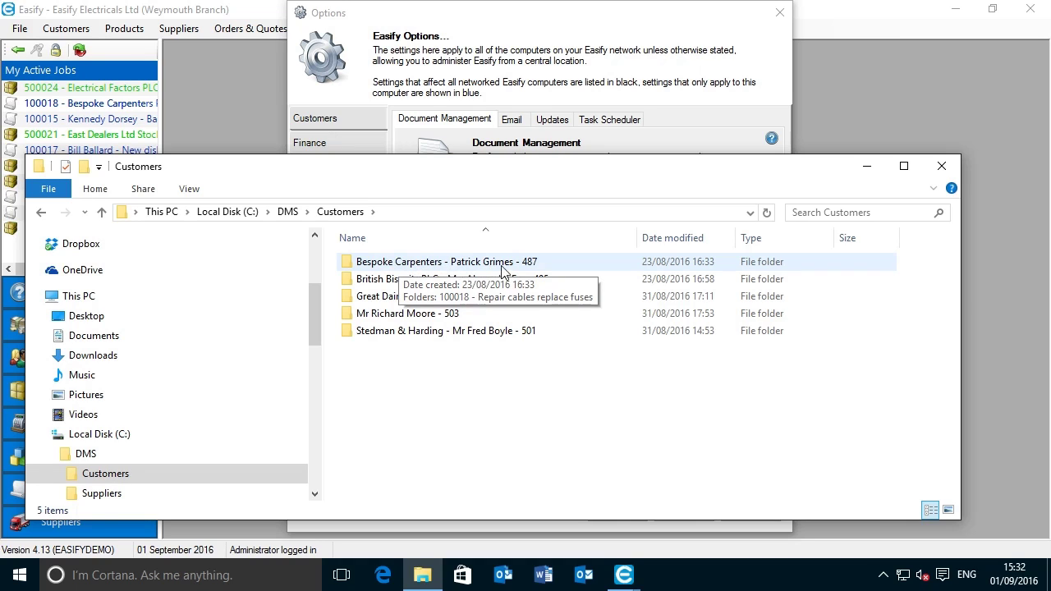
pyautogui.click(544, 263)
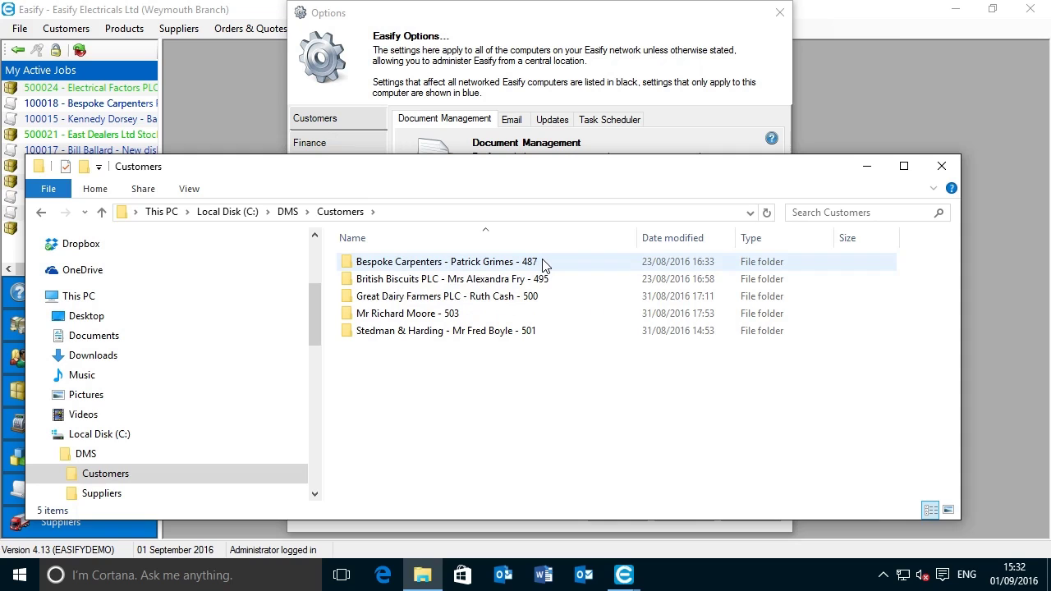
pyautogui.click(404, 319)
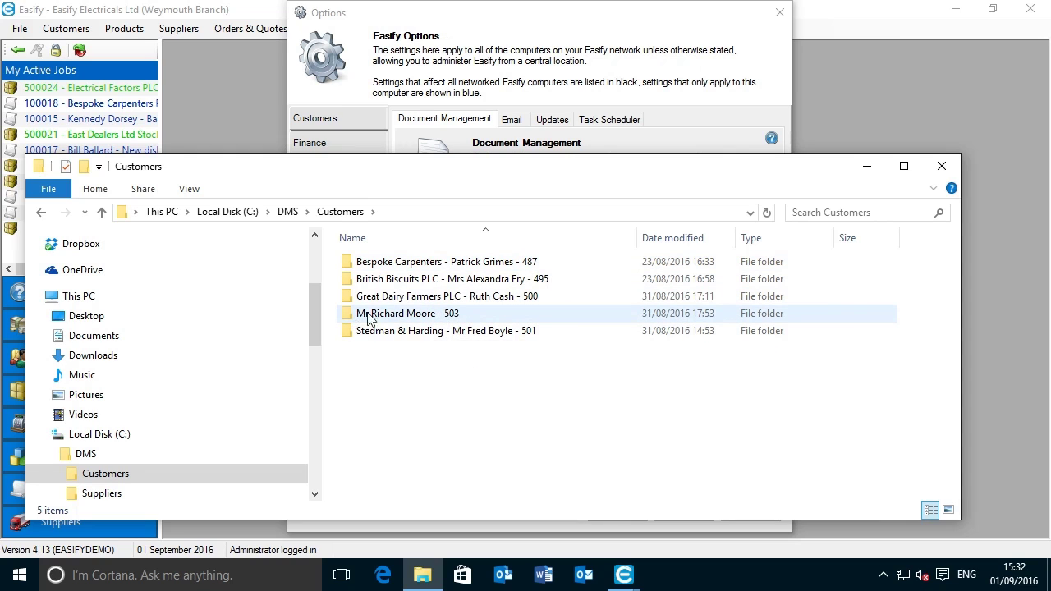
pyautogui.click(413, 280)
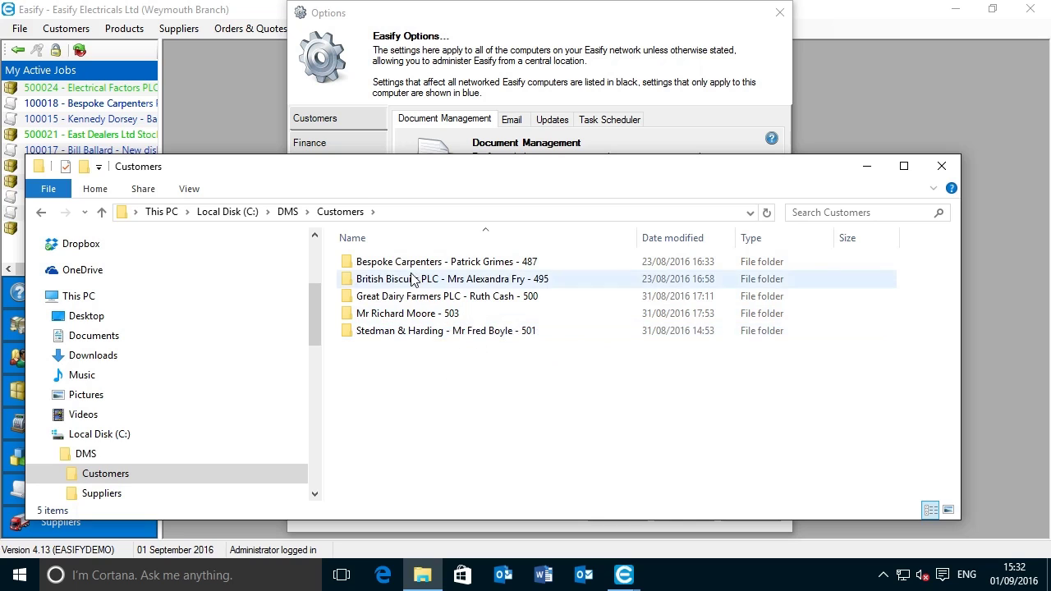
pyautogui.doubleClick(409, 315)
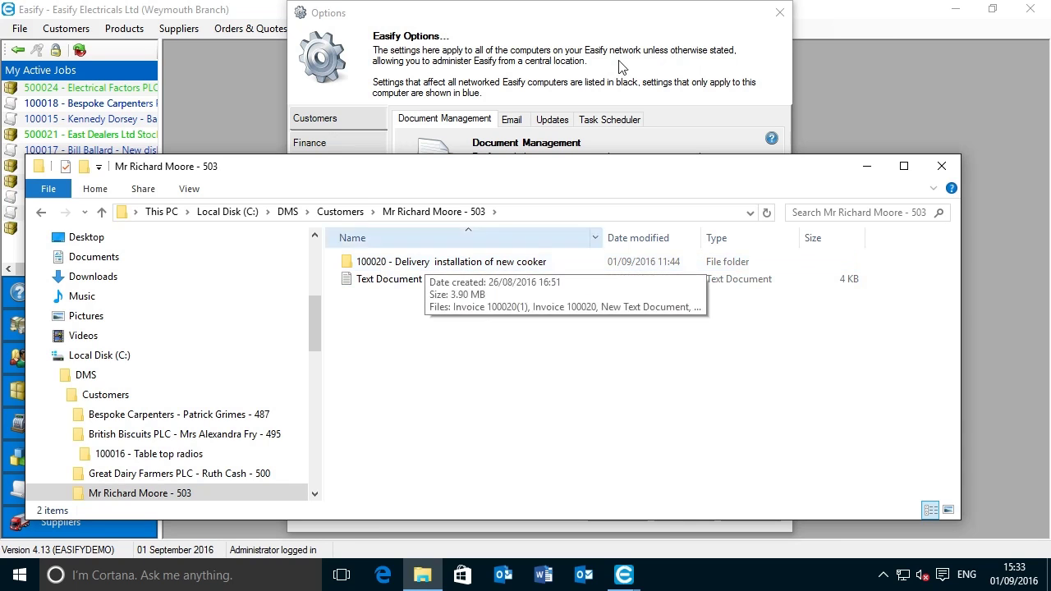
# Close the Easify Options dialog and open the order for delivery and installation of a new cooker from Orders & Quotes
pyautogui.click(617, 132)
pyautogui.click(616, 513)
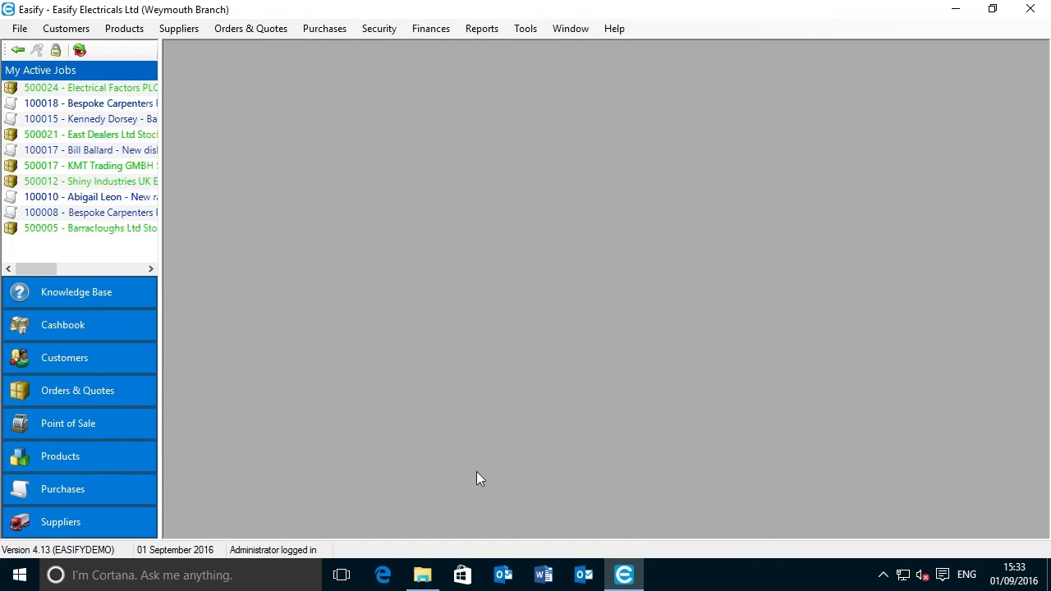
pyautogui.click(70, 392)
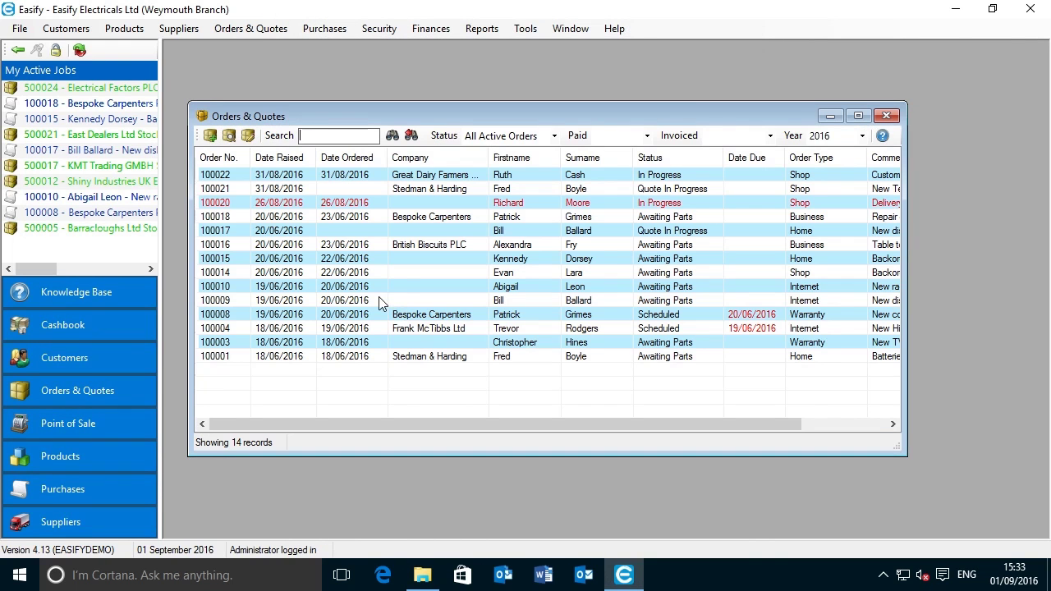
pyautogui.doubleClick(223, 206)
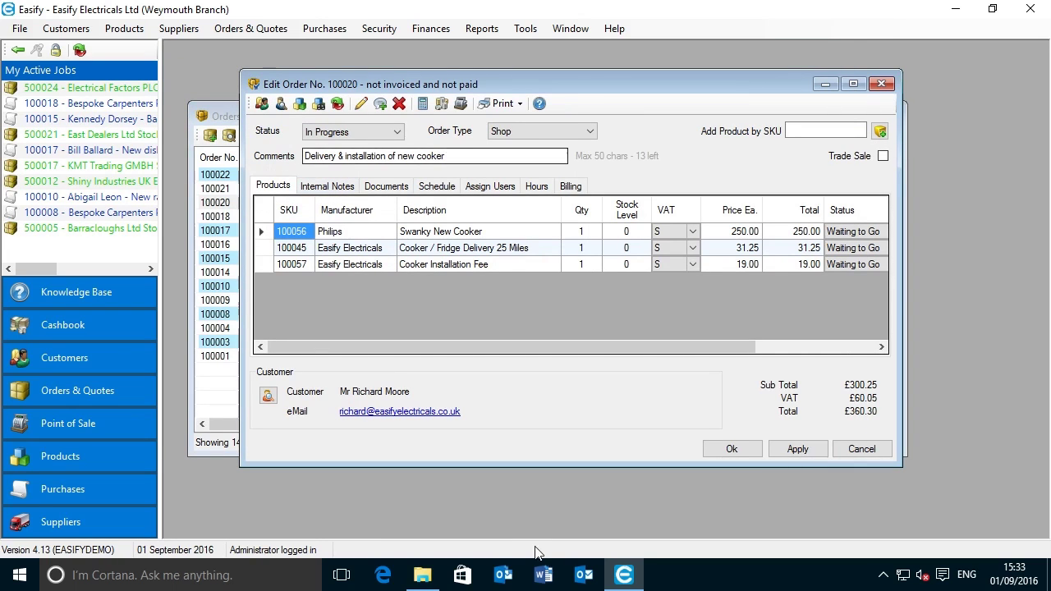
# Switch back to File Explorer and open the cooker delivery and installation order's subfolder inside the customer's folder
pyautogui.click(422, 575)
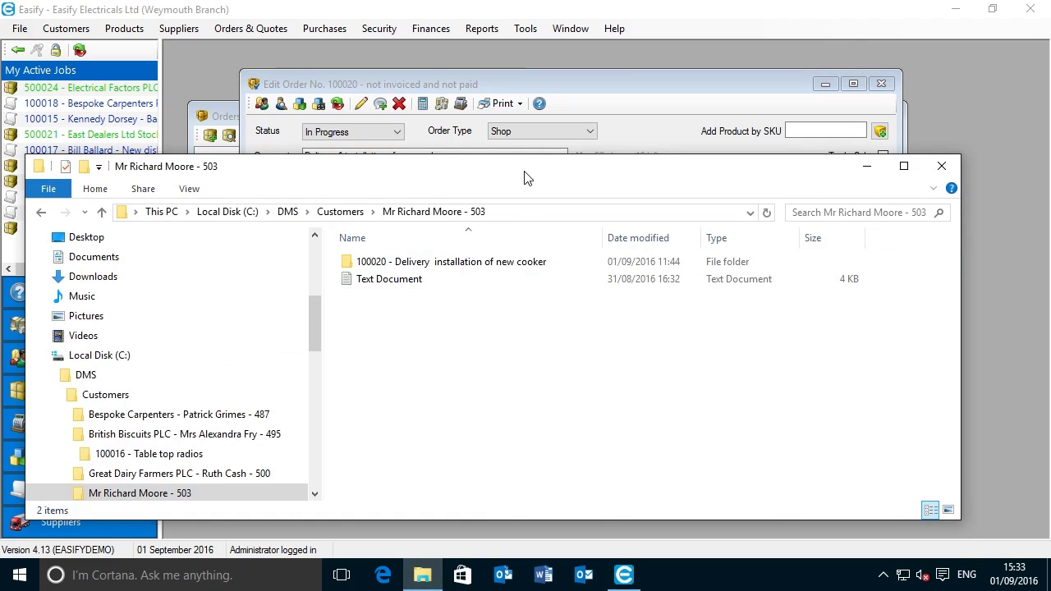
pyautogui.moveTo(523, 175); pyautogui.dragTo(529, 266)
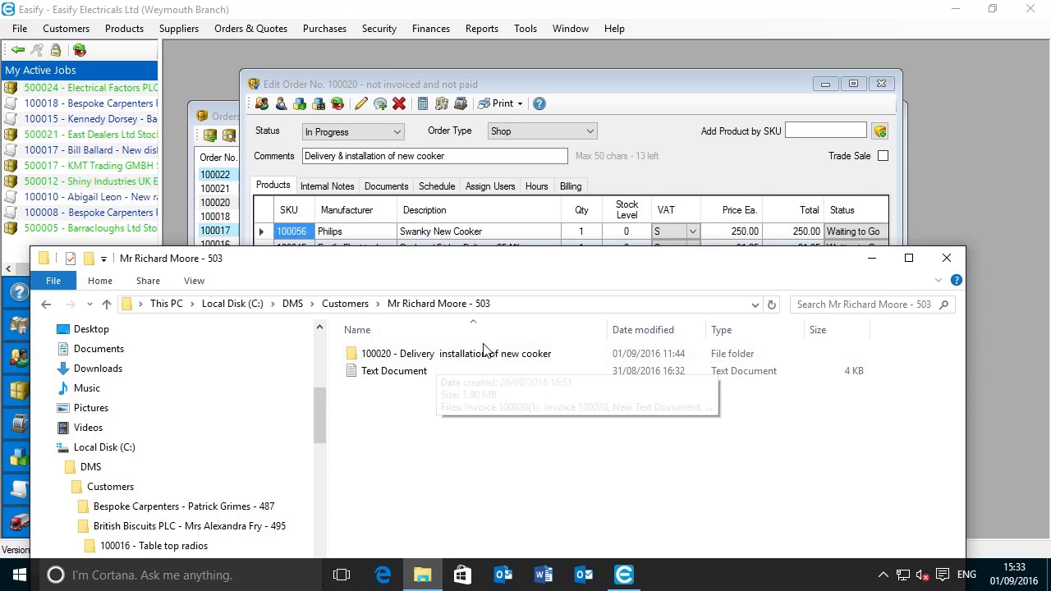
pyautogui.moveTo(517, 265); pyautogui.dragTo(522, 189)
pyautogui.click(427, 281)
pyautogui.doubleClick(427, 282)
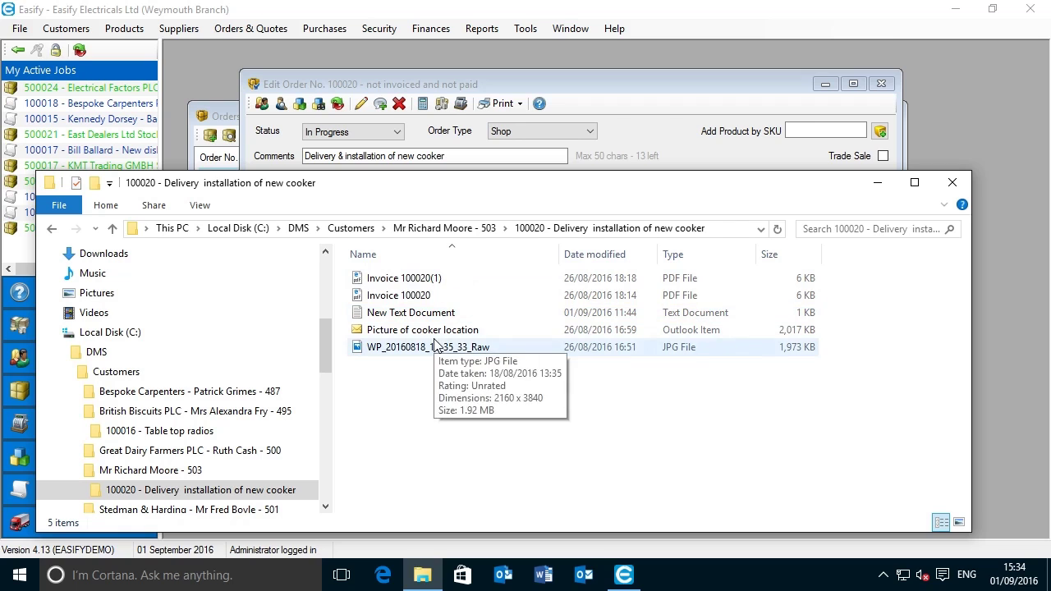
# Show the order's documents in Easify and position the File Explorer window below them to compare both file lists
pyautogui.moveTo(421, 188); pyautogui.dragTo(414, 363)
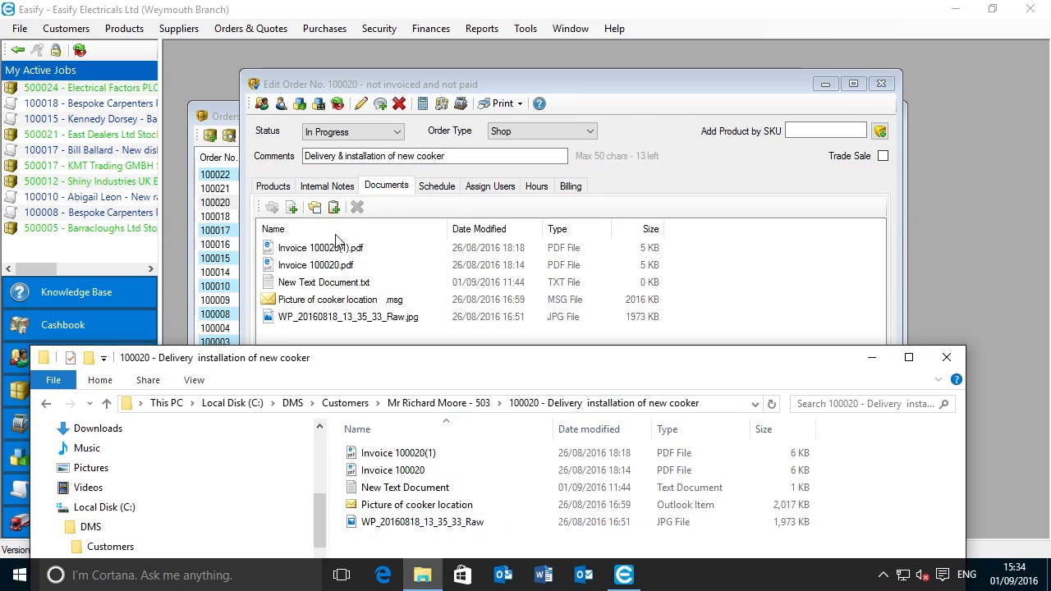
pyautogui.moveTo(392, 365); pyautogui.dragTo(395, 352)
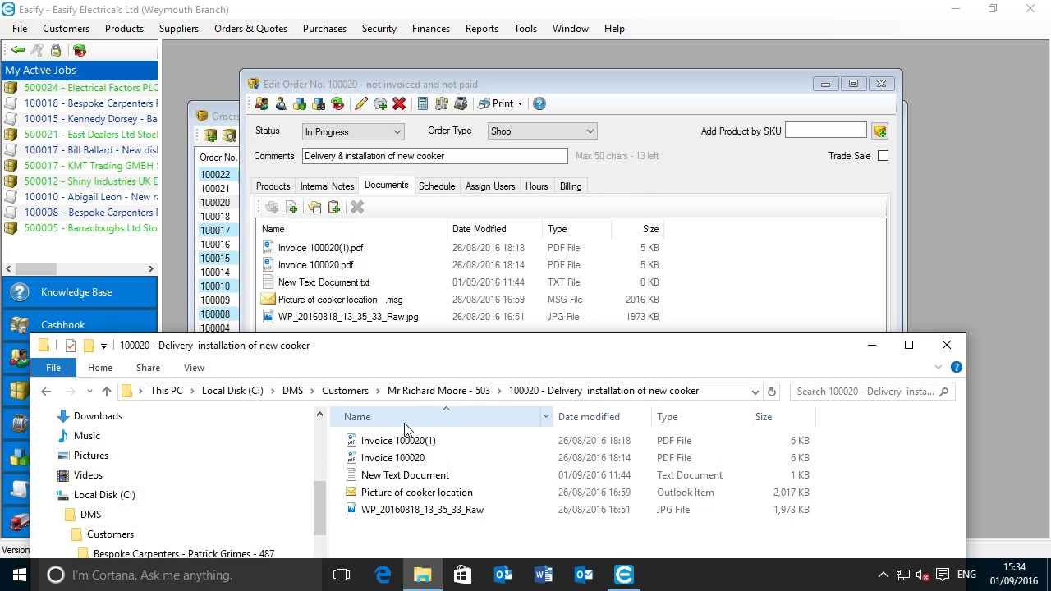
pyautogui.moveTo(427, 350); pyautogui.dragTo(426, 346)
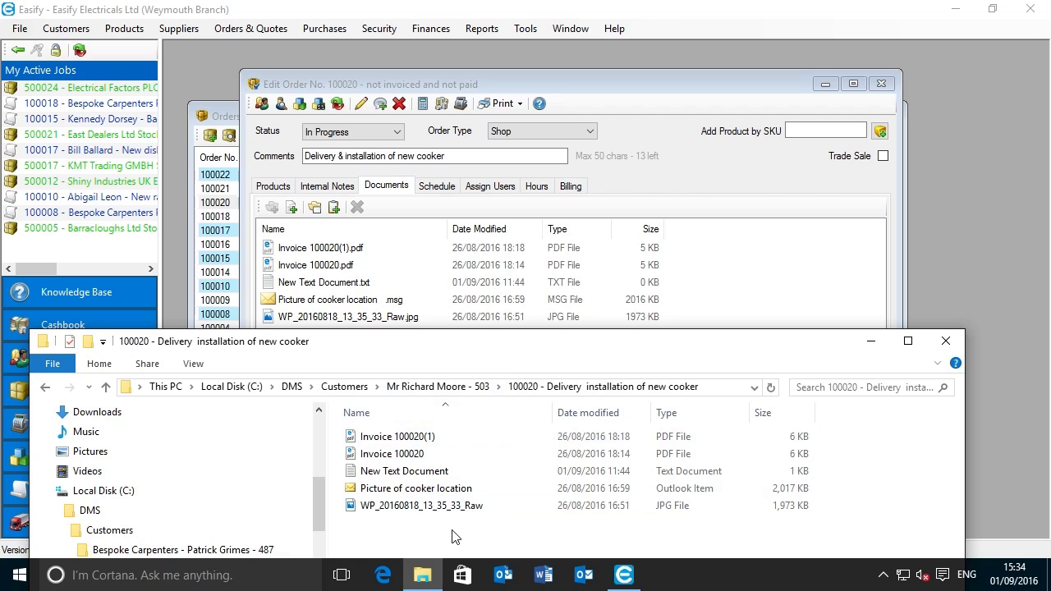
pyautogui.moveTo(478, 345); pyautogui.dragTo(481, 371)
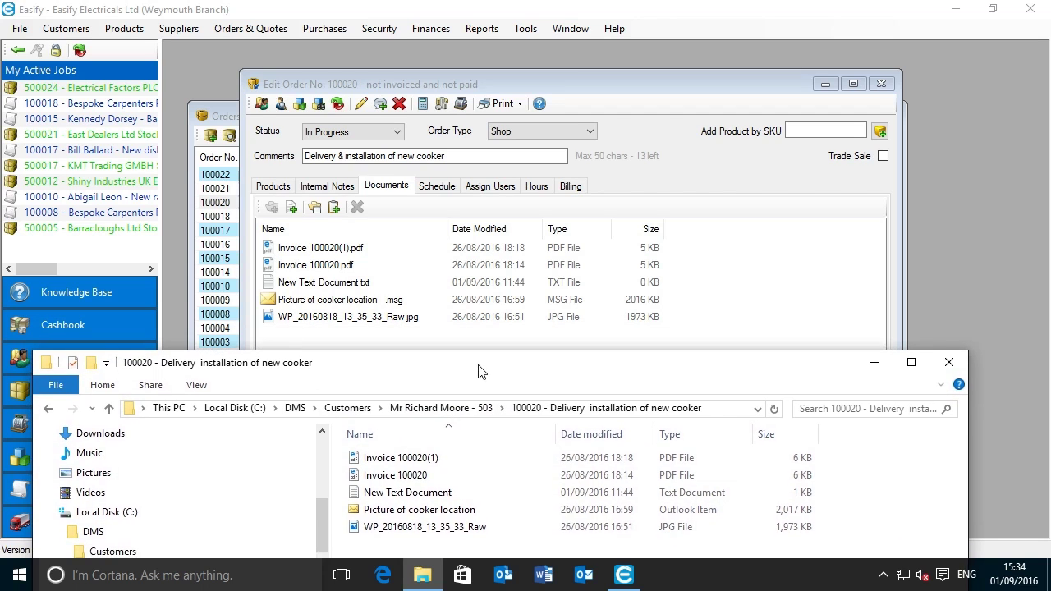
# Create a new text document in the cooker order's folder, keeping its default name
pyautogui.rightClick(418, 547)
pyautogui.moveTo(482, 507)
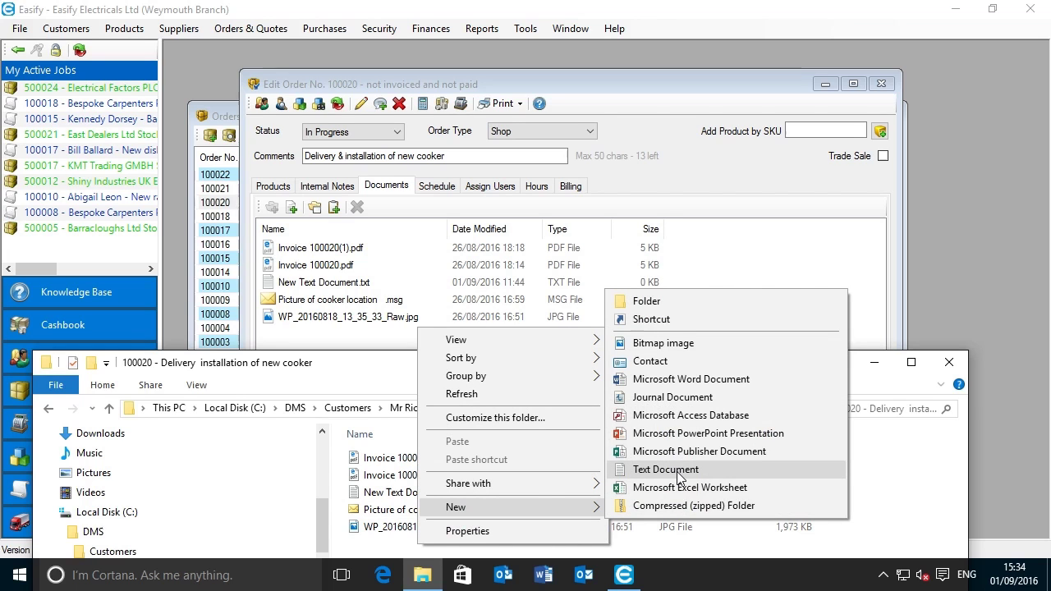
pyautogui.click(682, 472)
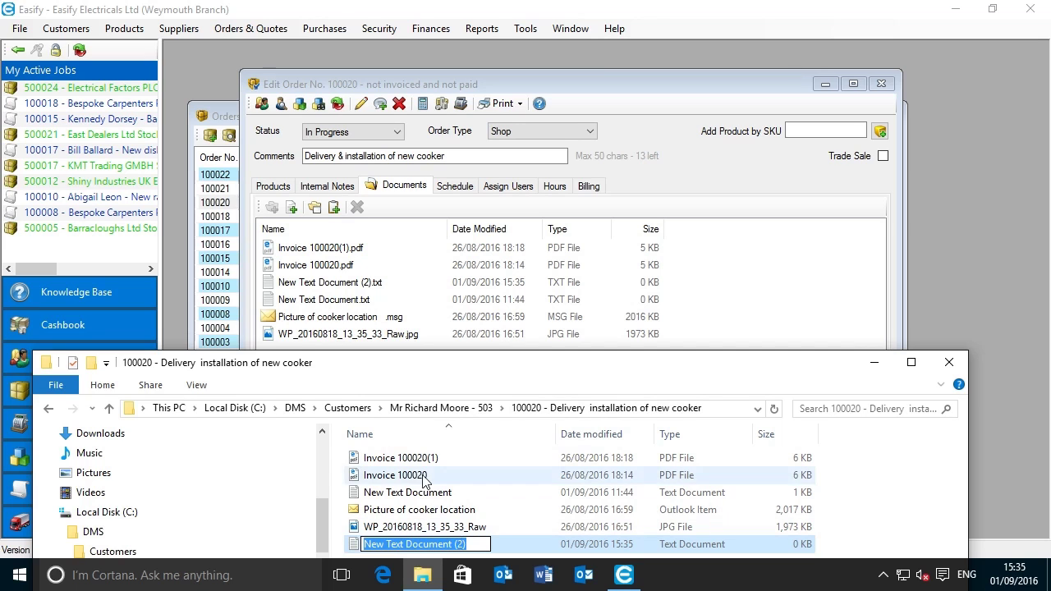
pyautogui.click(513, 549)
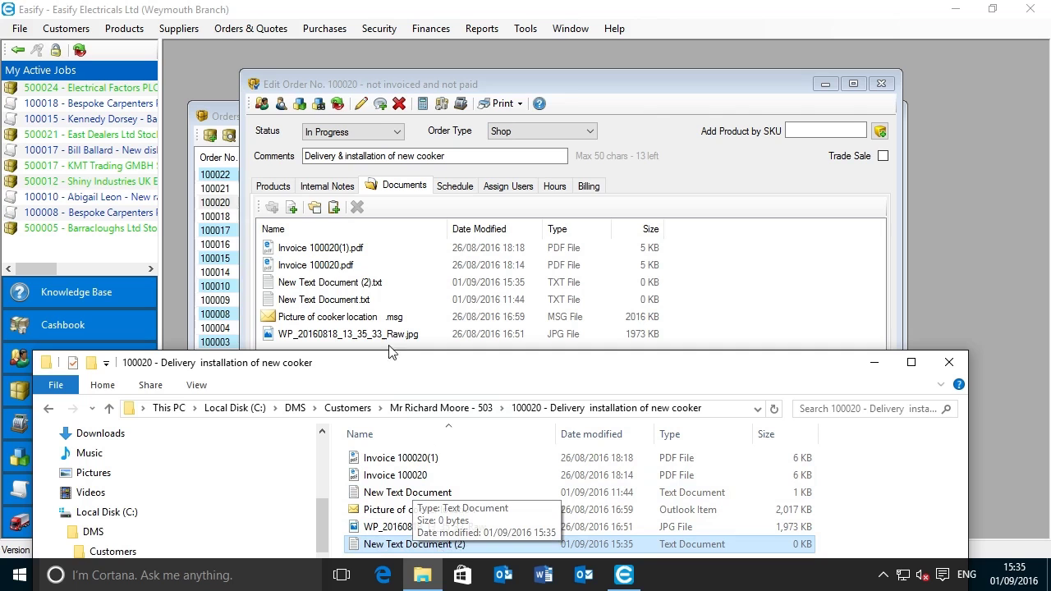
# Open New Text Document (2).txt from the order's documents in Easify, enter "Hello, World!", save it and close Notepad
pyautogui.doubleClick(329, 282)
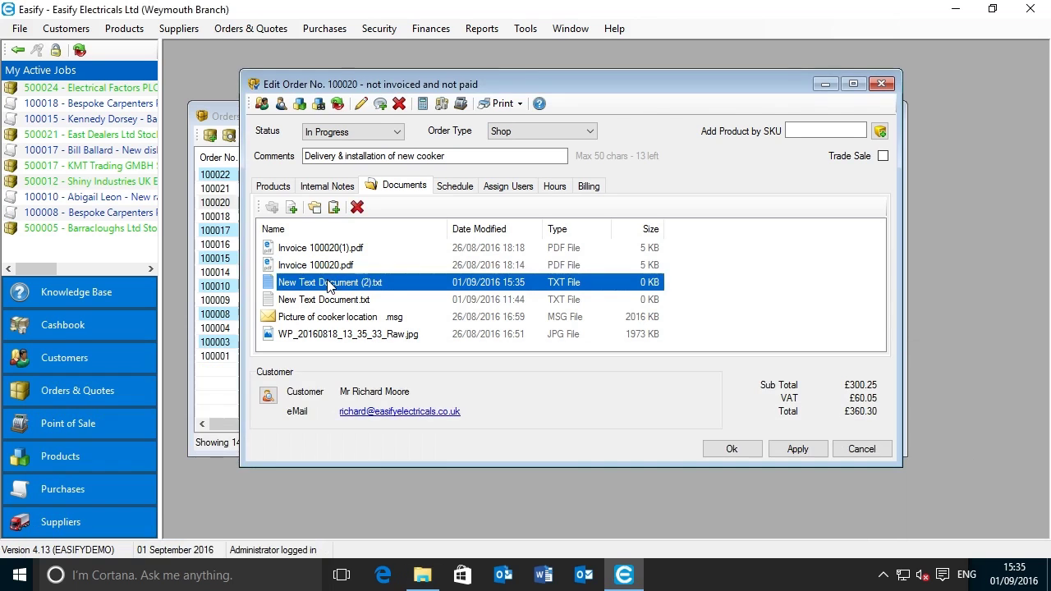
pyautogui.write('Hello')
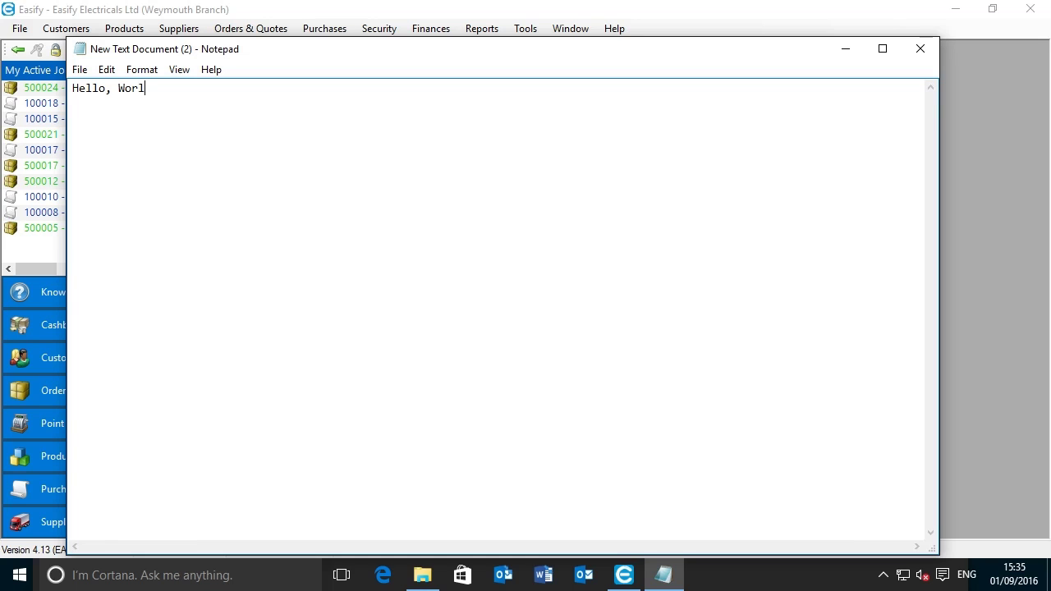
pyautogui.write(', World!')
pyautogui.click(79, 69)
pyautogui.click(106, 123)
pyautogui.click(921, 50)
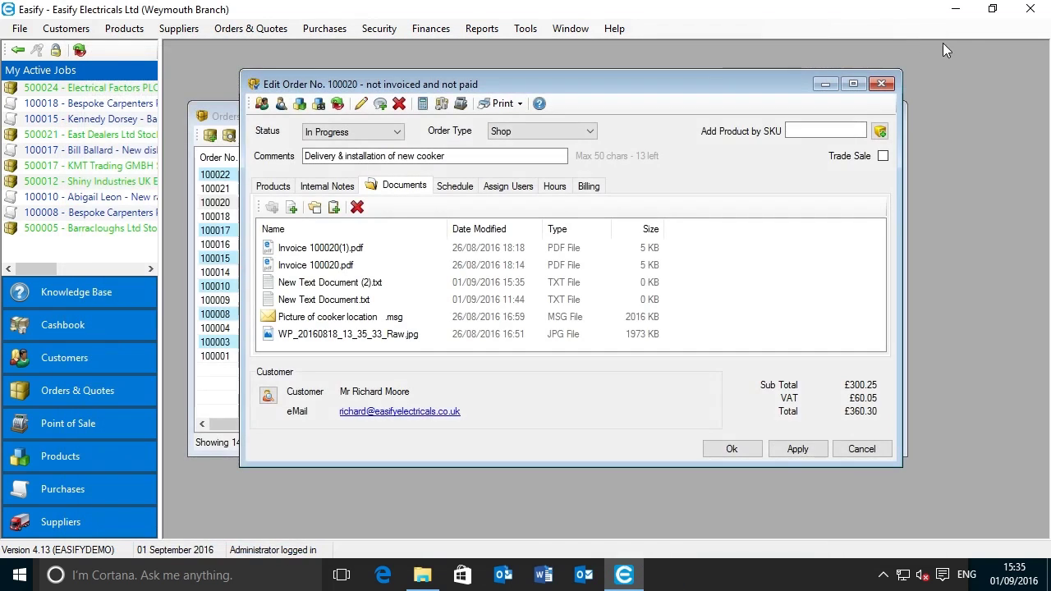
# Open New Text Document (2) from the order's folder in File Explorer to check its text, and close it
pyautogui.click(423, 578)
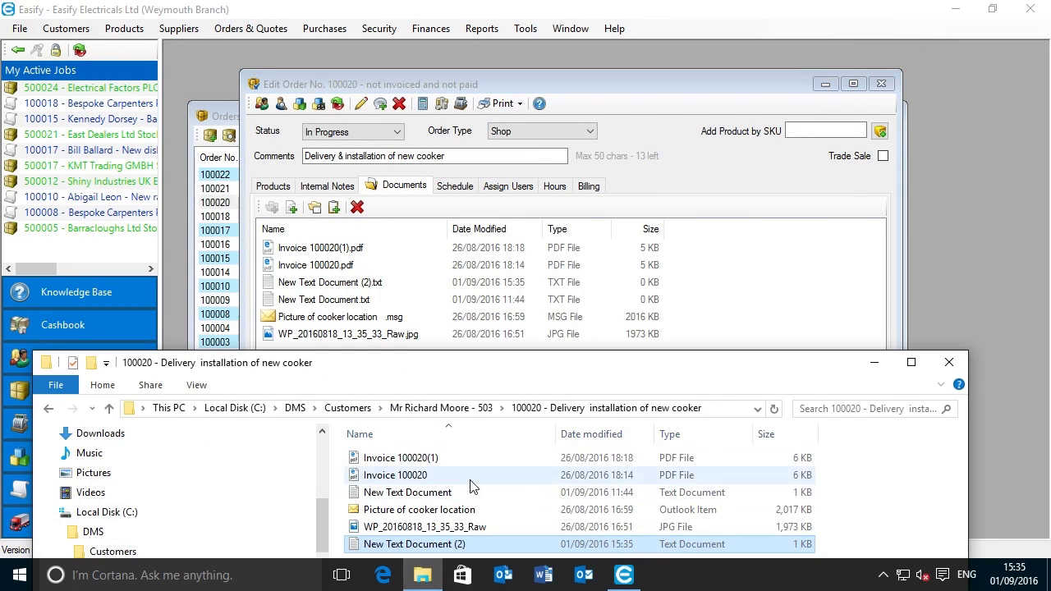
pyautogui.doubleClick(431, 546)
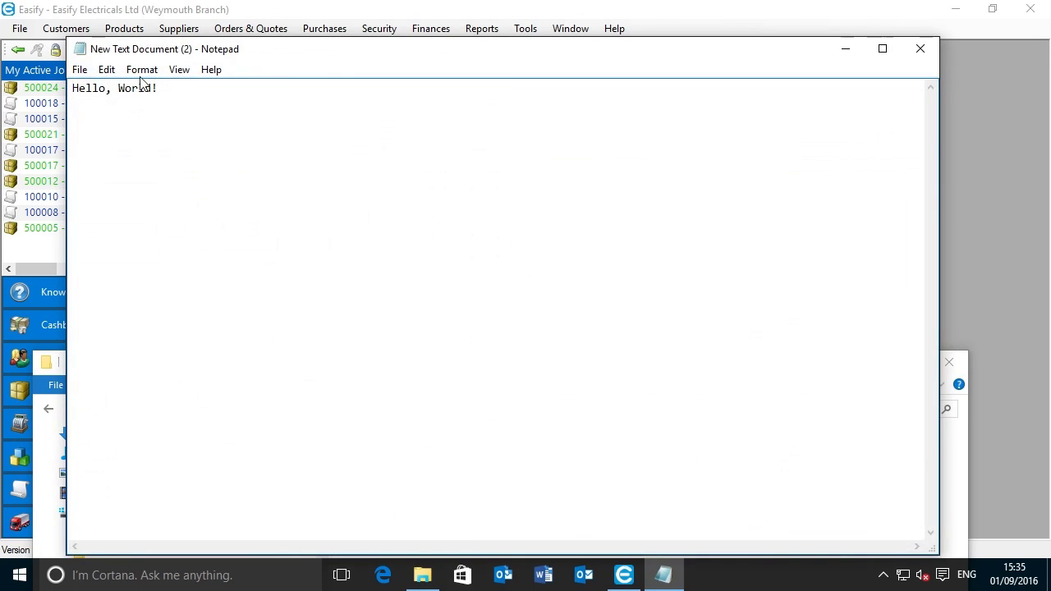
pyautogui.click(920, 49)
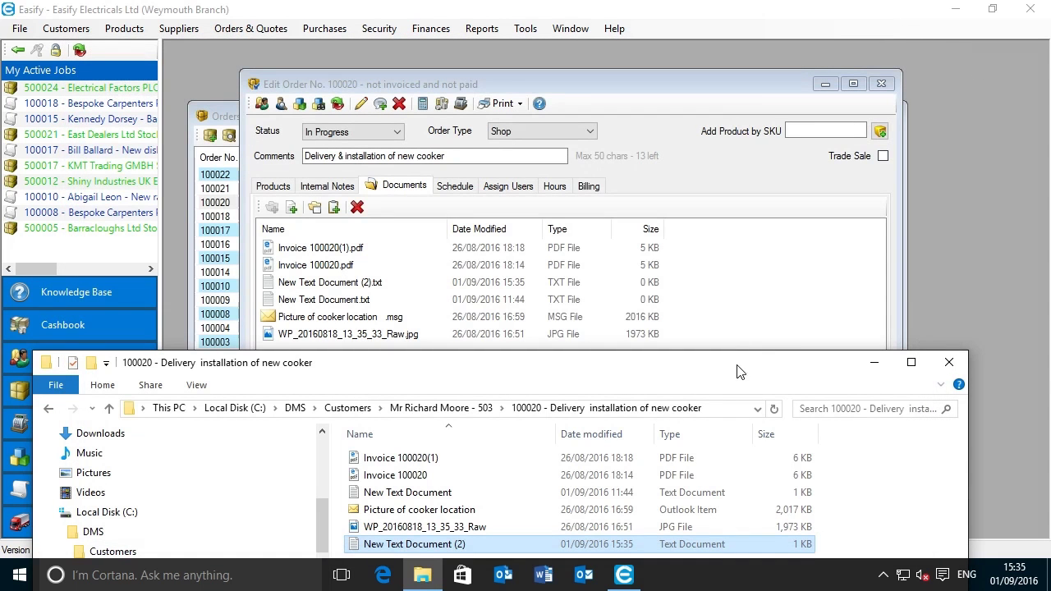
# Go up to the customer's folder to examine its contents, and resize and move File Explorer to uncover the Easify sidebar
pyautogui.moveTo(692, 369); pyautogui.dragTo(717, 110)
pyautogui.click(492, 151)
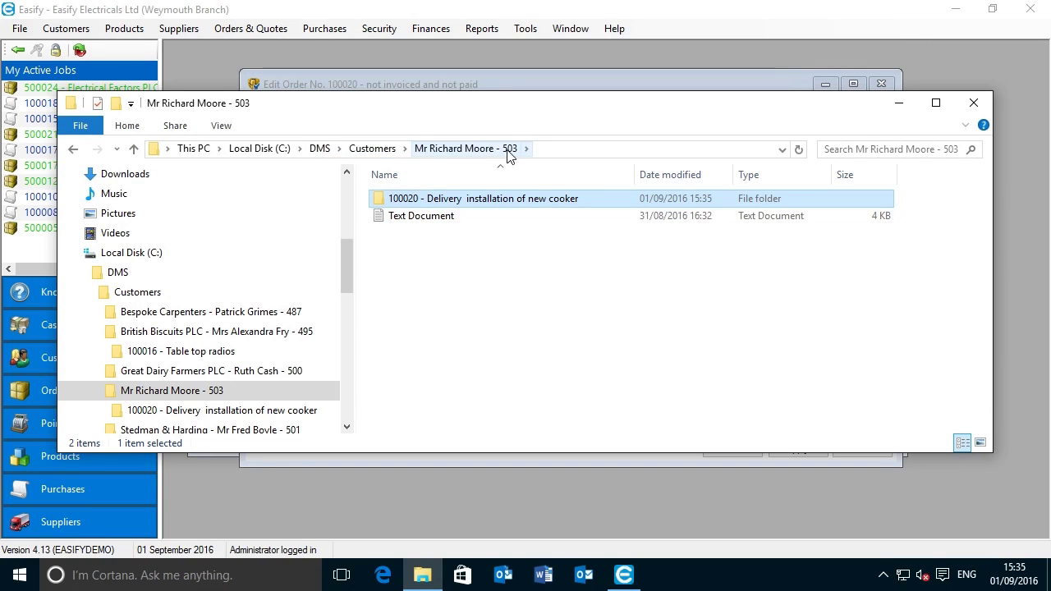
pyautogui.click(459, 240)
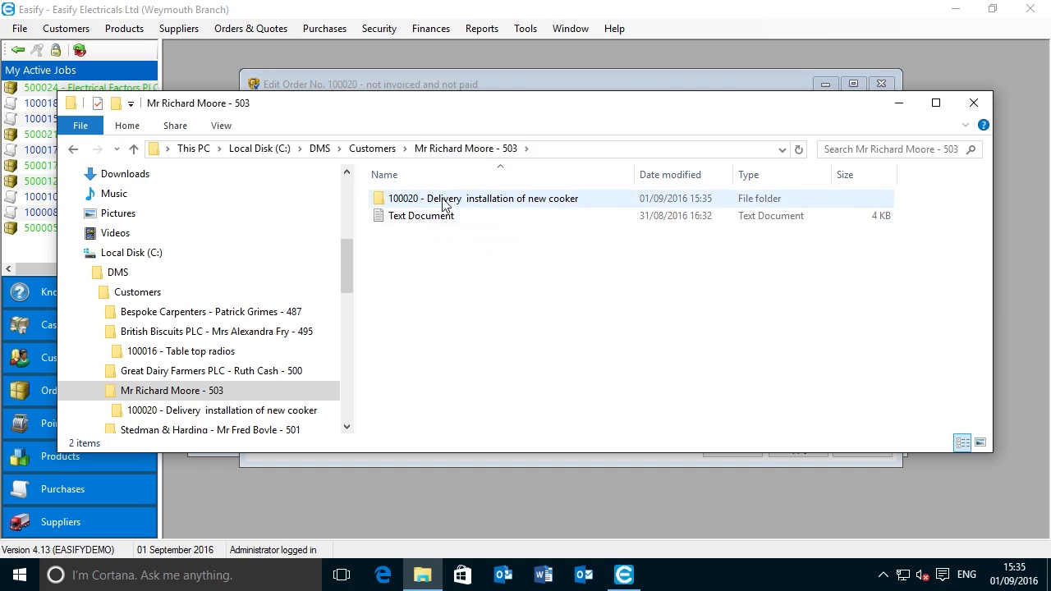
pyautogui.moveTo(994, 452); pyautogui.dragTo(925, 455)
pyautogui.moveTo(489, 112); pyautogui.dragTo(584, 176)
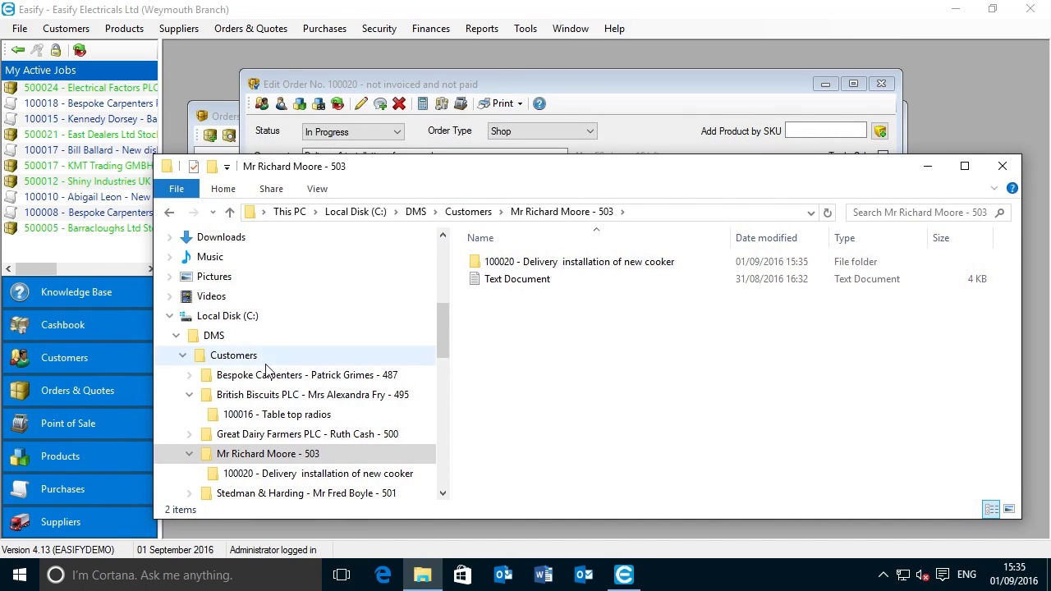
# Open Easify's customer list, show the documents of the cooker order's customer, and enlarge the window to reveal every file
pyautogui.click(68, 366)
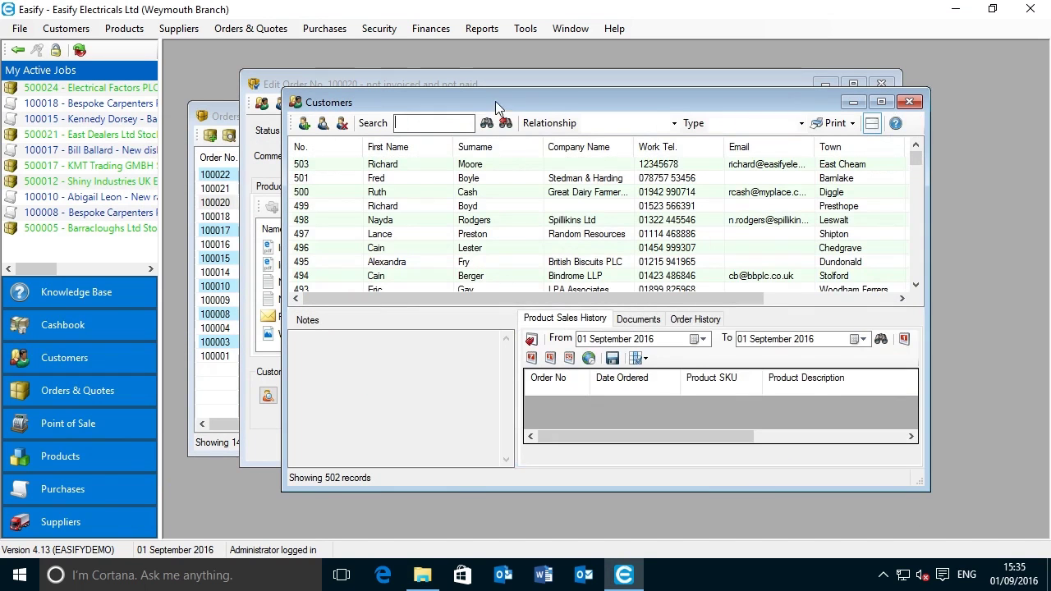
pyautogui.moveTo(495, 101); pyautogui.dragTo(437, 80)
pyautogui.click(332, 145)
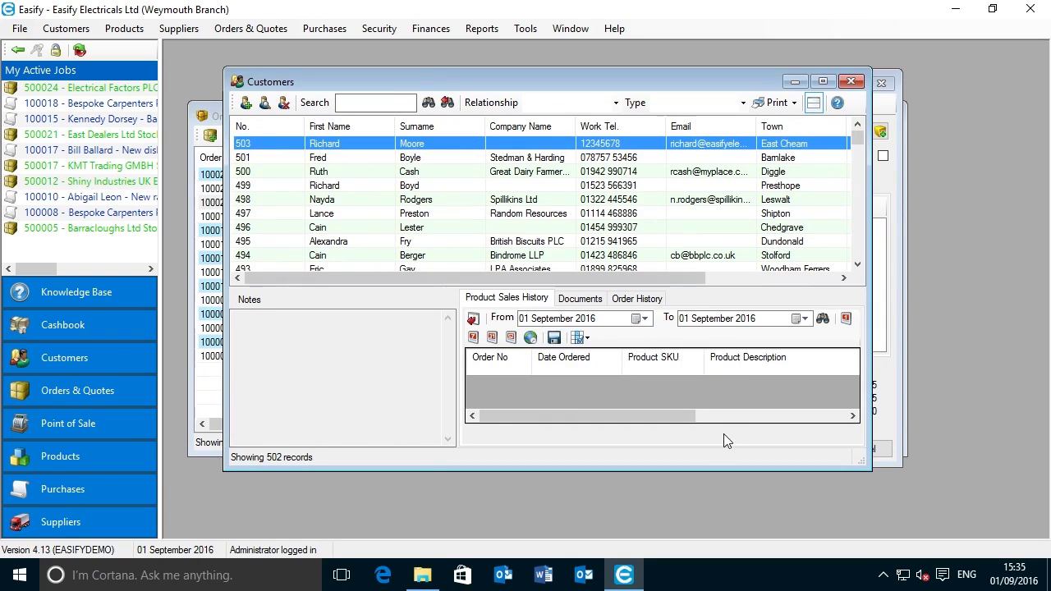
pyautogui.click(588, 302)
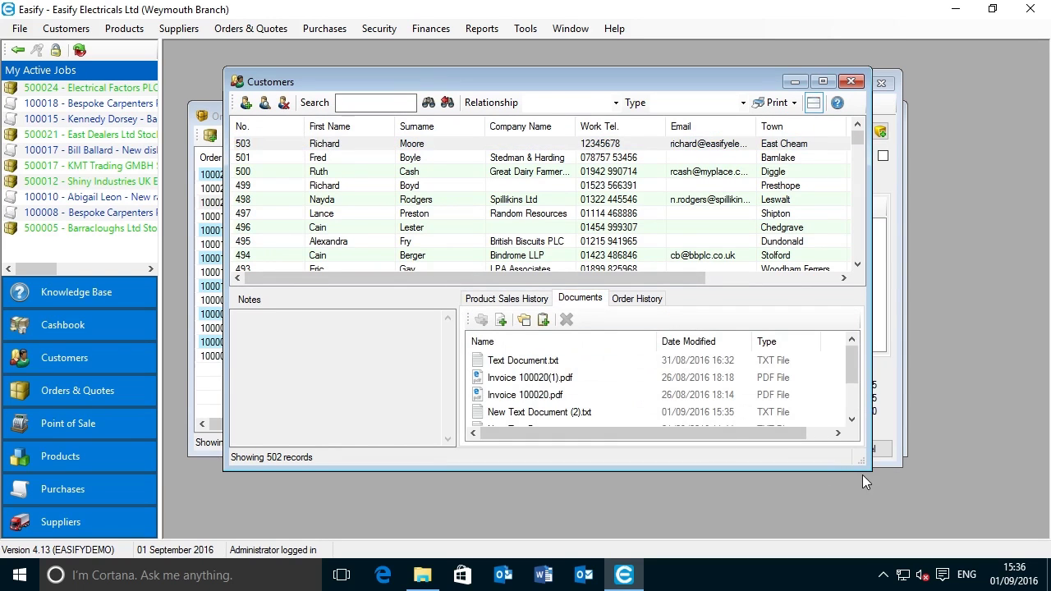
pyautogui.moveTo(874, 476); pyautogui.dragTo(958, 526)
pyautogui.moveTo(310, 82); pyautogui.dragTo(300, 67)
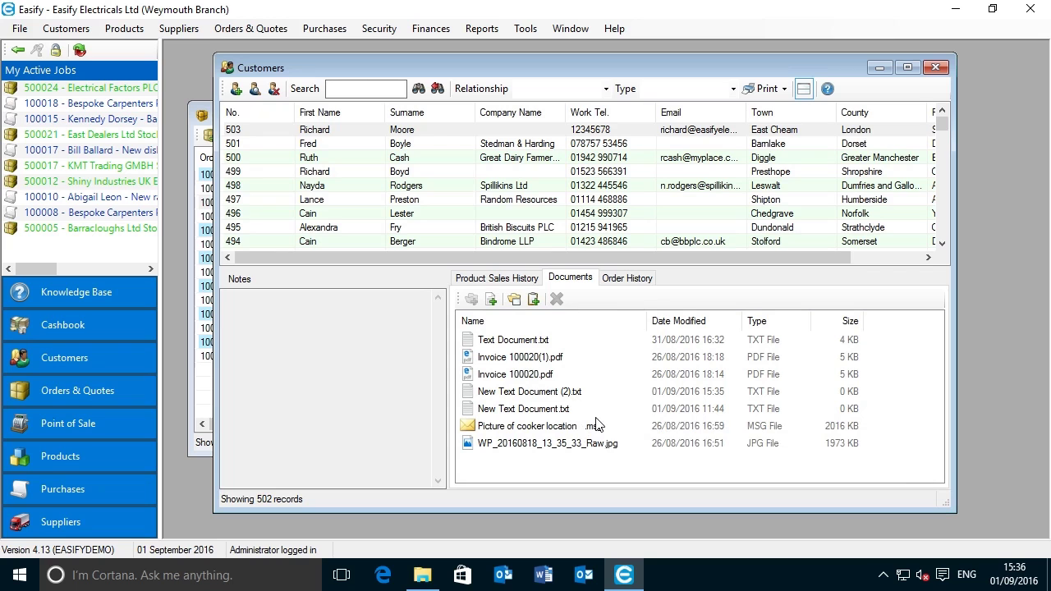
pyautogui.moveTo(512, 66); pyautogui.dragTo(519, 63)
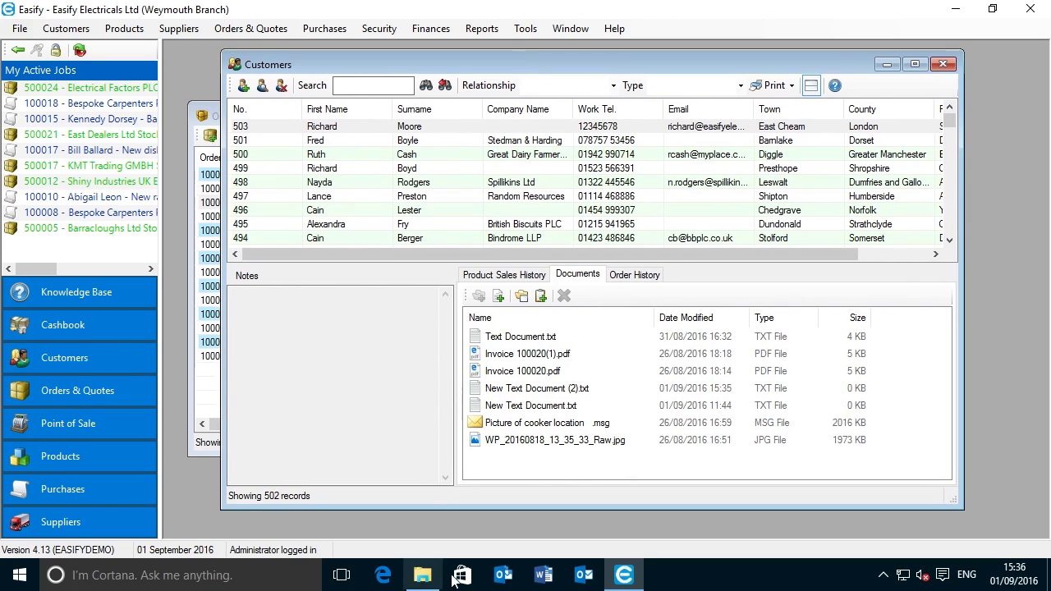
# Return to File Explorer, move its window lower, and go back up to the DMS folder to view its subfolders
pyautogui.click(423, 574)
pyautogui.moveTo(599, 169); pyautogui.dragTo(553, 198)
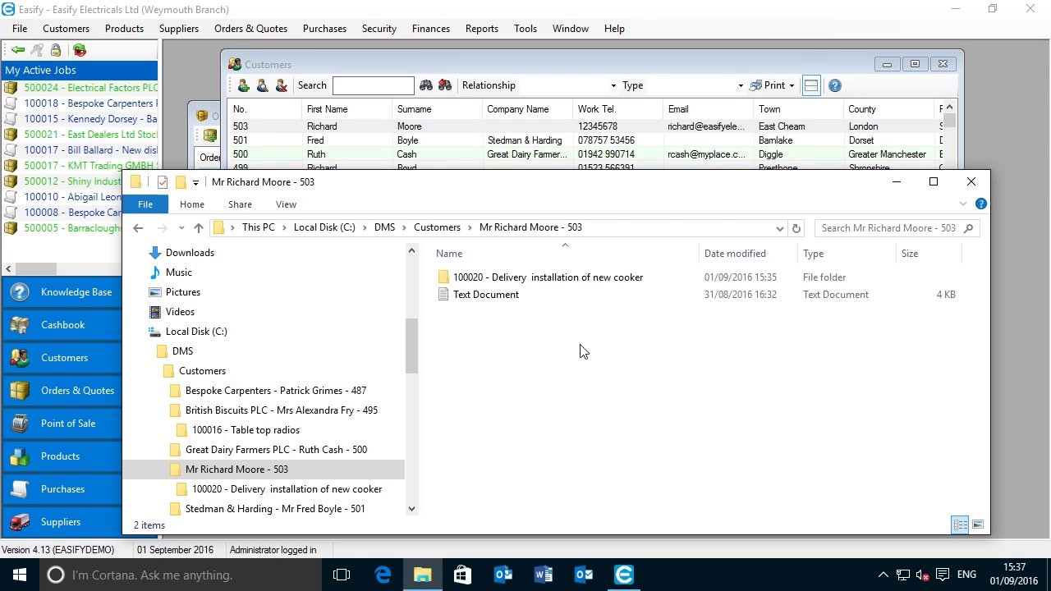
pyautogui.click(384, 227)
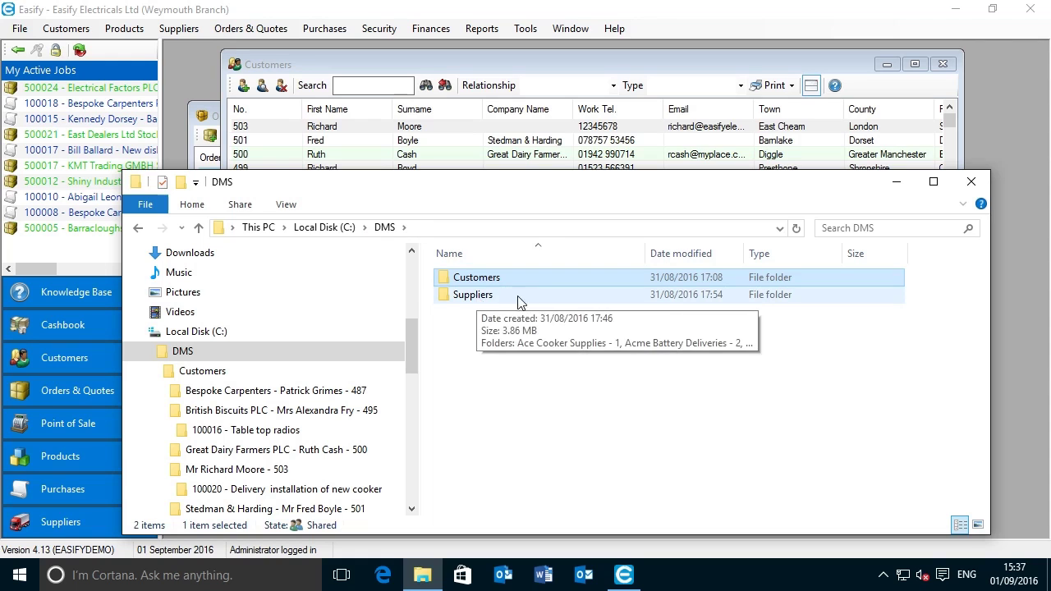
# Open the Acme Battery Deliveries - 2 folder under Suppliers, and close the open customer, order and order list windows in Easify
pyautogui.doubleClick(482, 297)
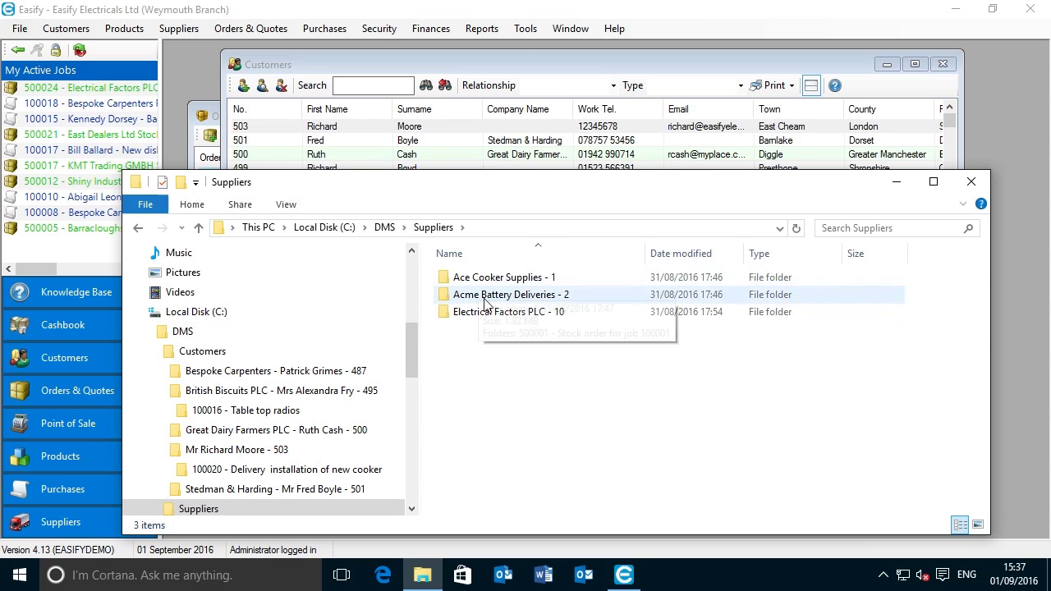
pyautogui.doubleClick(514, 296)
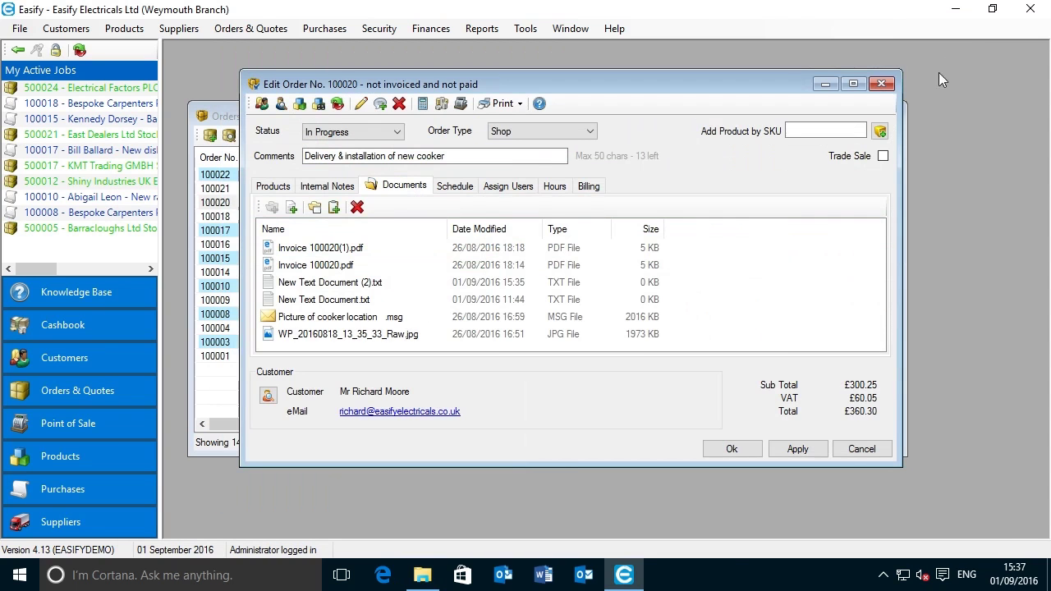
pyautogui.click(941, 63)
pyautogui.click(883, 85)
pyautogui.click(879, 112)
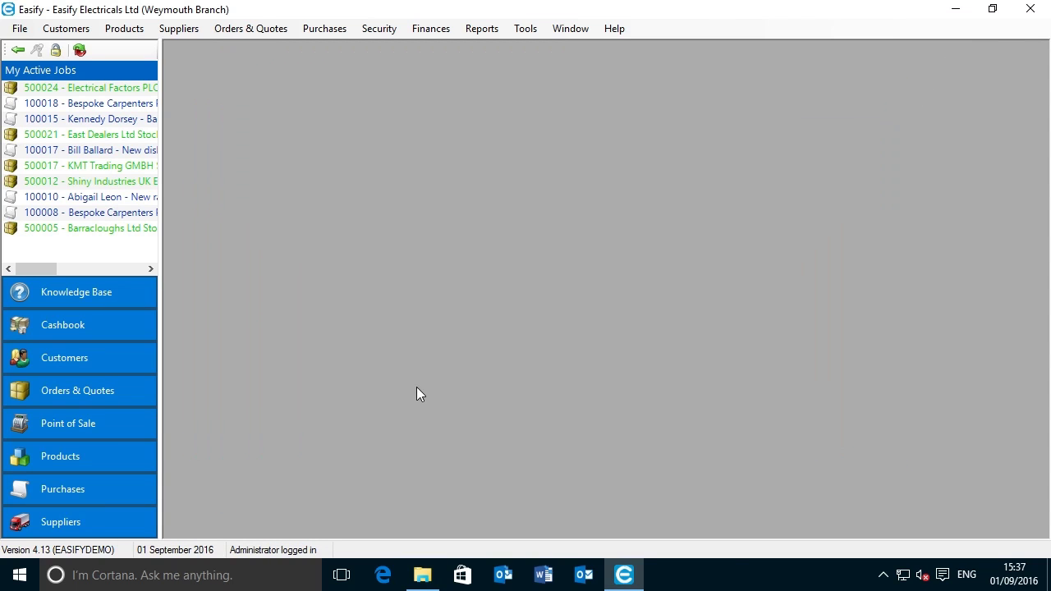
# Open the Acme Battery Deliveries purchase from Easify's purchases list, move File Explorer lower, and show the purchase's documents
pyautogui.click(66, 491)
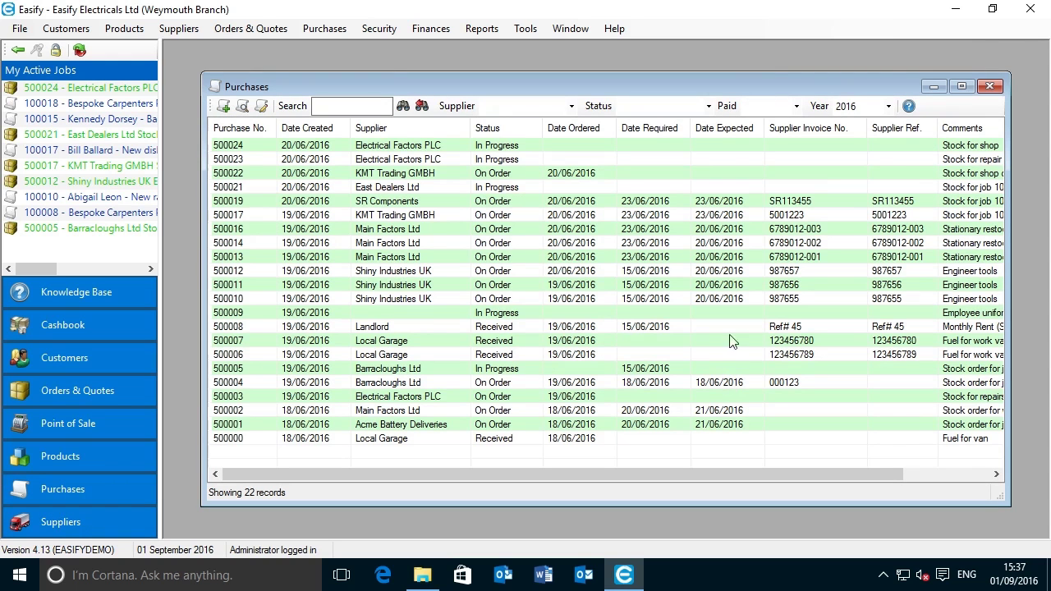
pyautogui.doubleClick(250, 427)
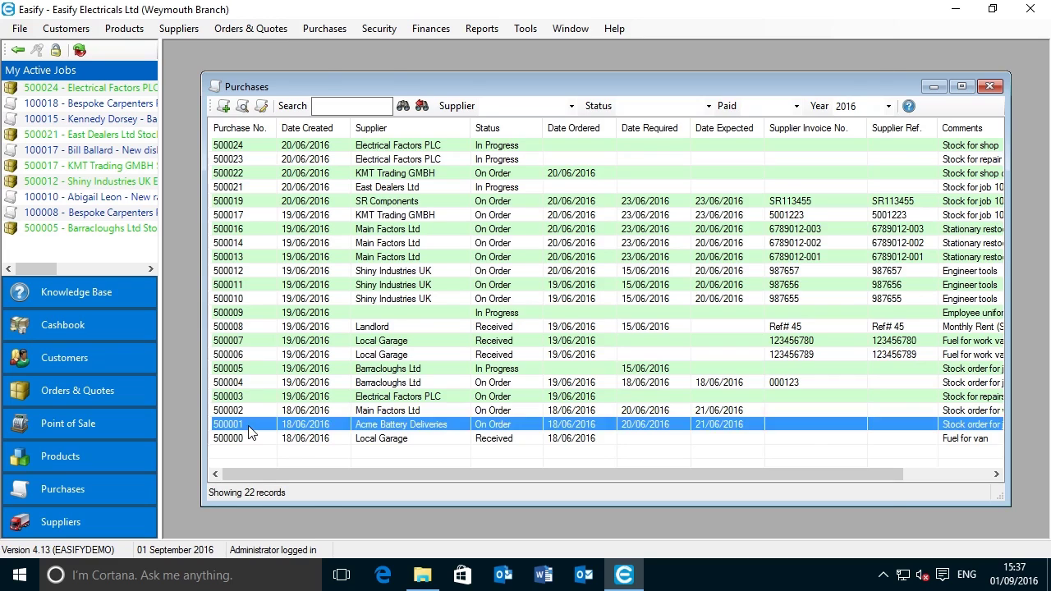
pyautogui.moveTo(508, 89); pyautogui.dragTo(457, 86)
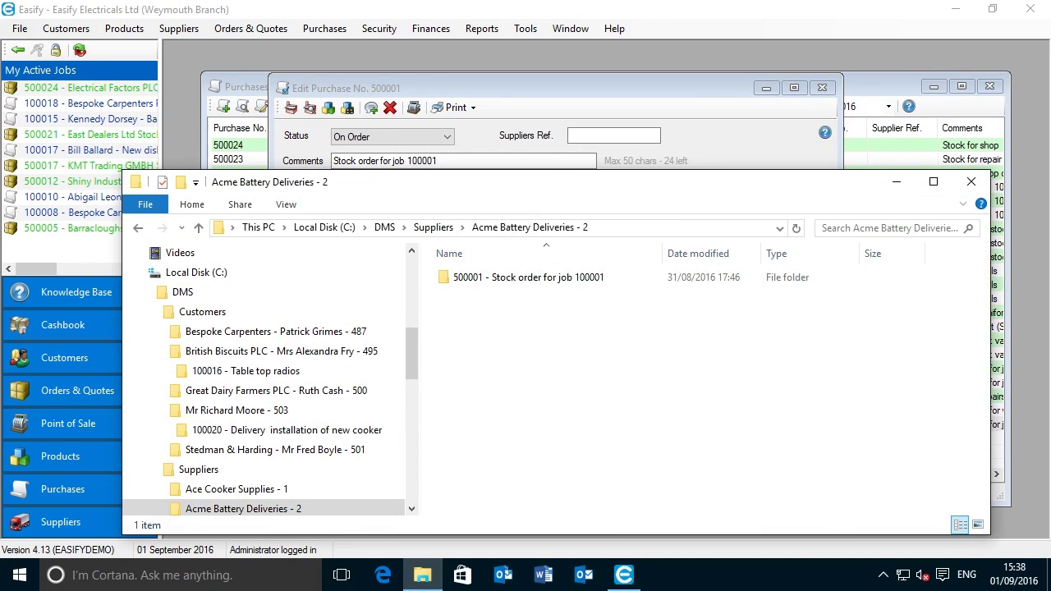
pyautogui.moveTo(542, 182); pyautogui.dragTo(484, 245)
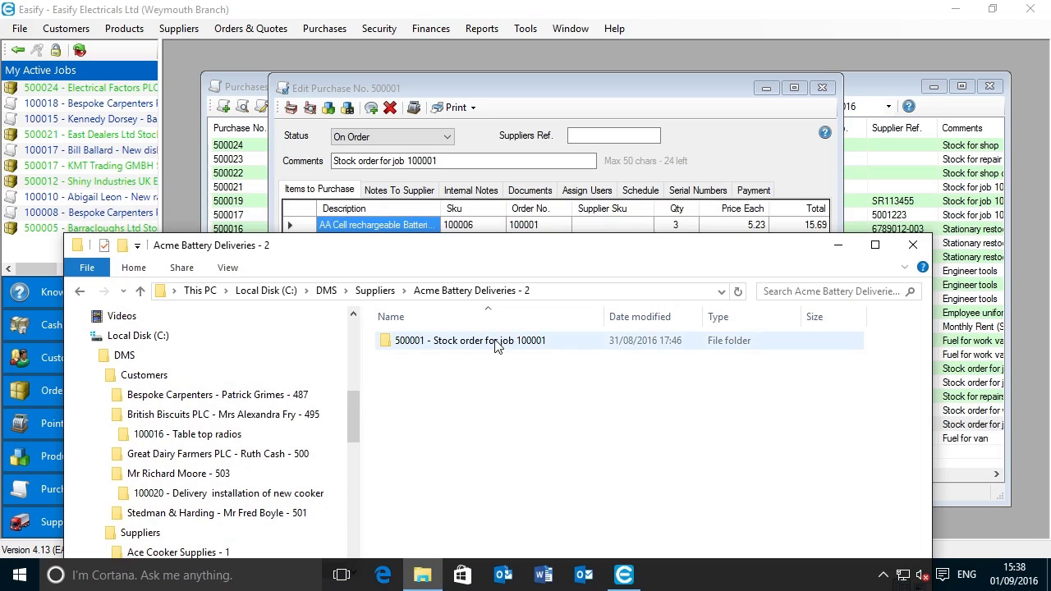
pyautogui.click(535, 190)
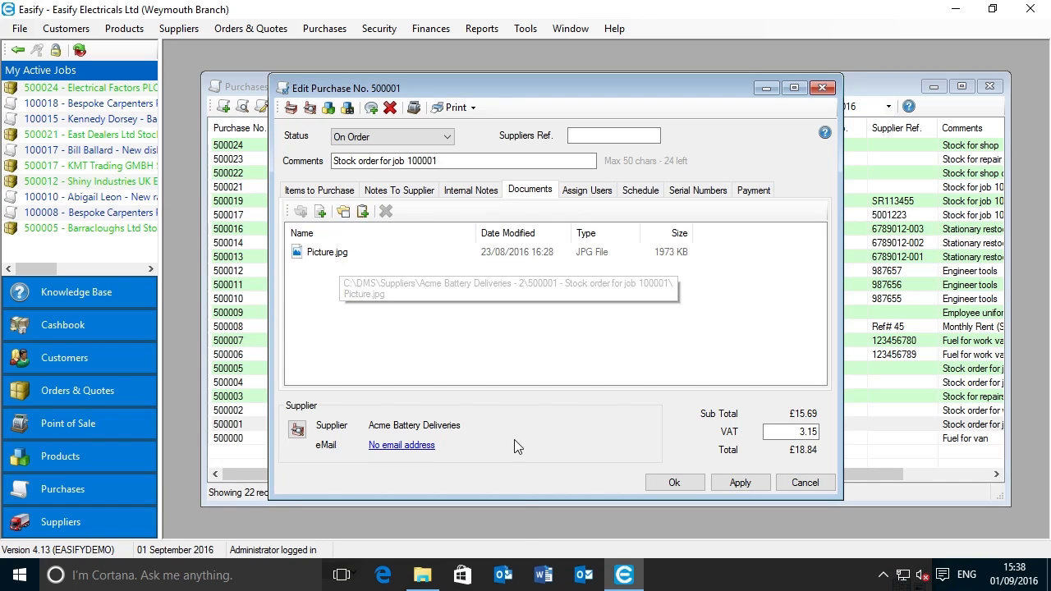
# Return to File Explorer, open the supplier's stock order subfolder, and move the window to compare it with the purchase's documents
pyautogui.click(422, 577)
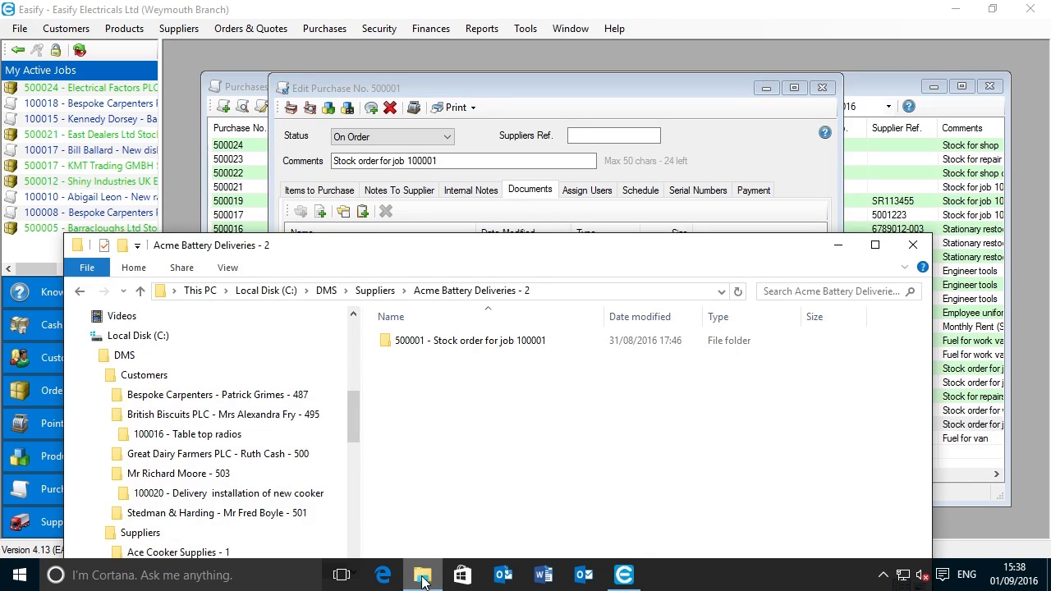
pyautogui.doubleClick(465, 344)
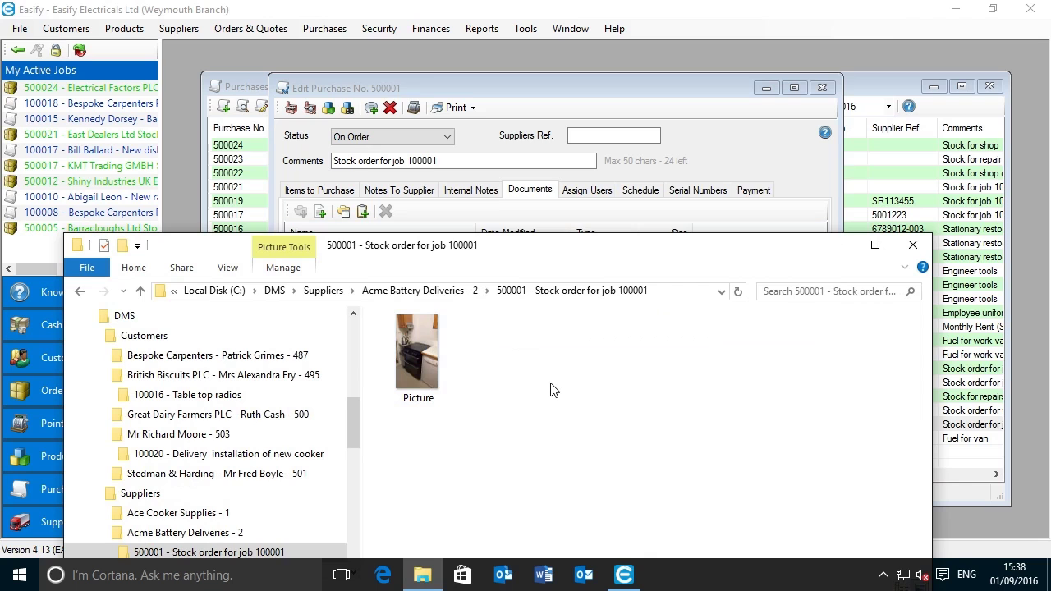
pyautogui.moveTo(555, 256); pyautogui.dragTo(583, 310)
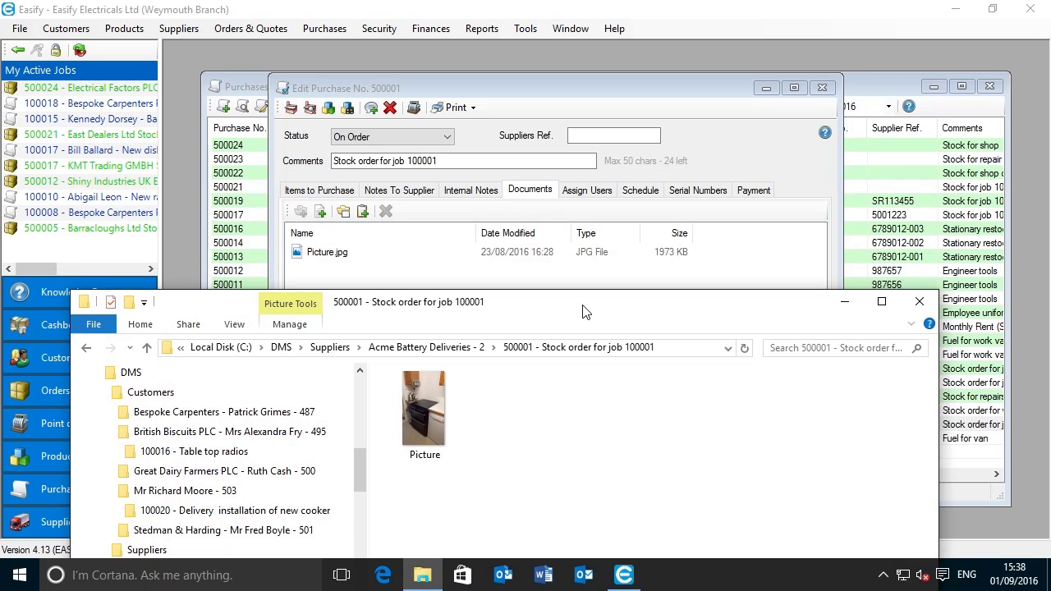
# Go back up to the Suppliers folder and open Ace Cooker Supplies - 1 to view its files
pyautogui.click(450, 348)
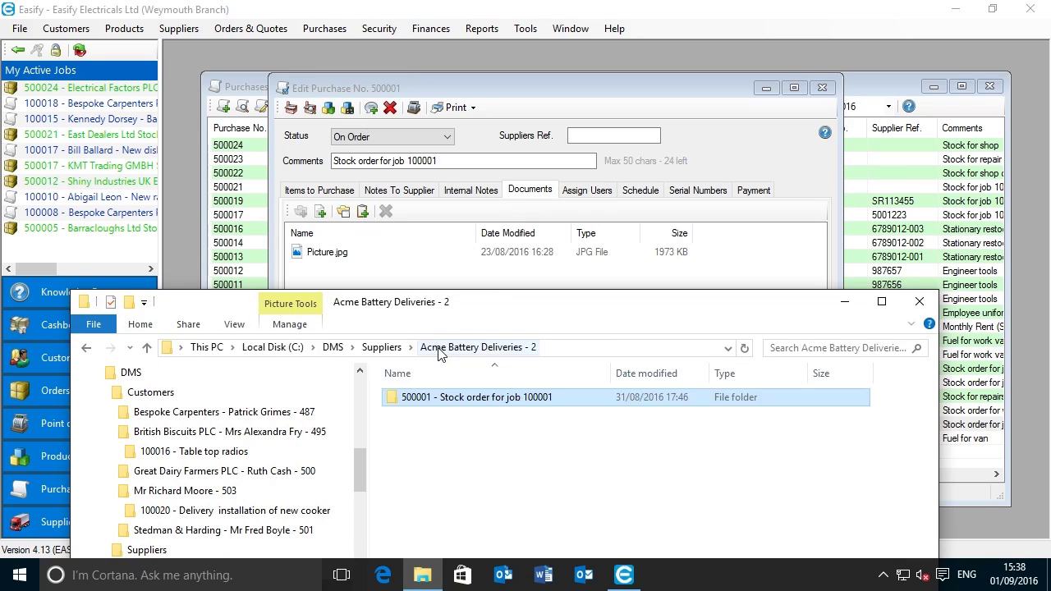
pyautogui.click(381, 348)
pyautogui.doubleClick(440, 397)
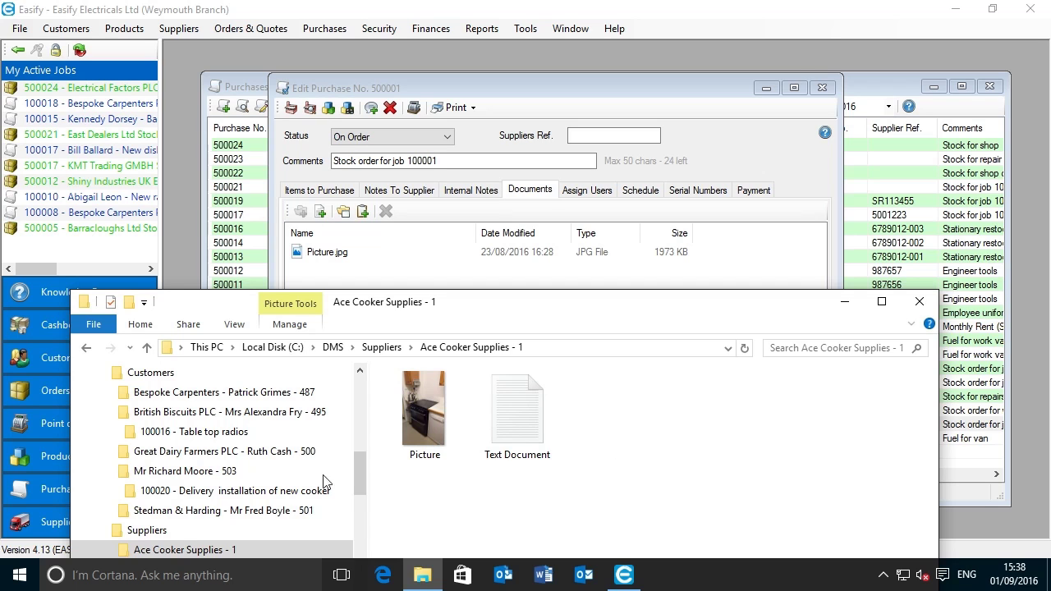
# Open Easify's supplier list and show the documents of Ace Cooker Supplies
pyautogui.click(37, 525)
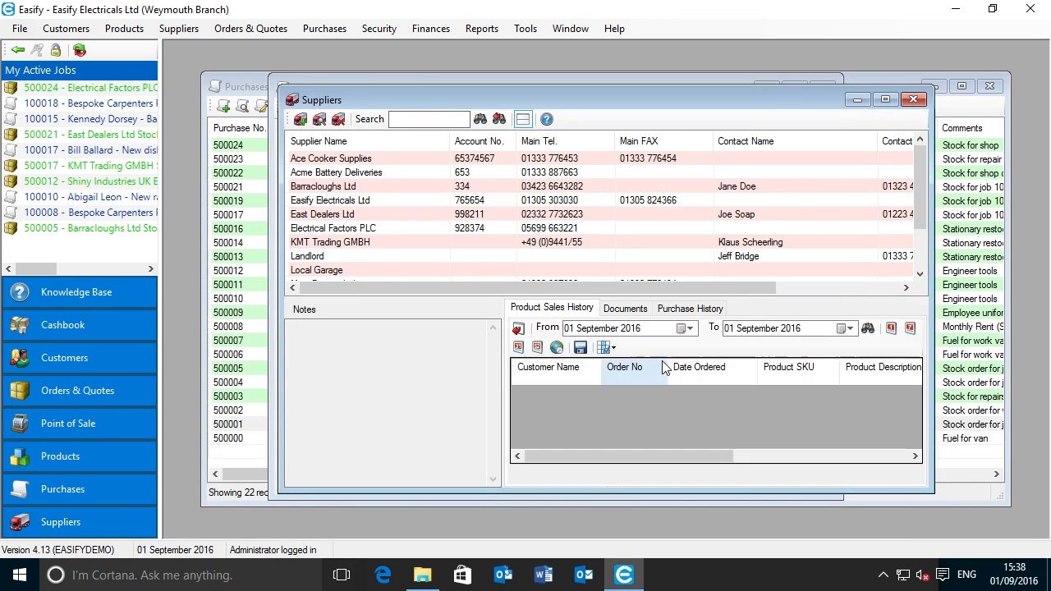
pyautogui.click(626, 310)
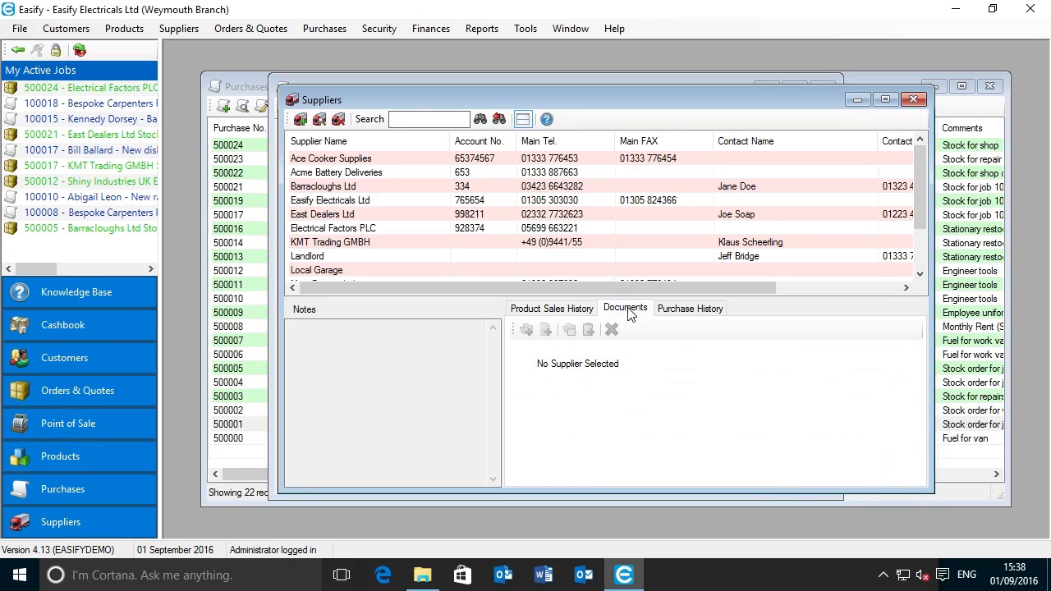
pyautogui.click(354, 161)
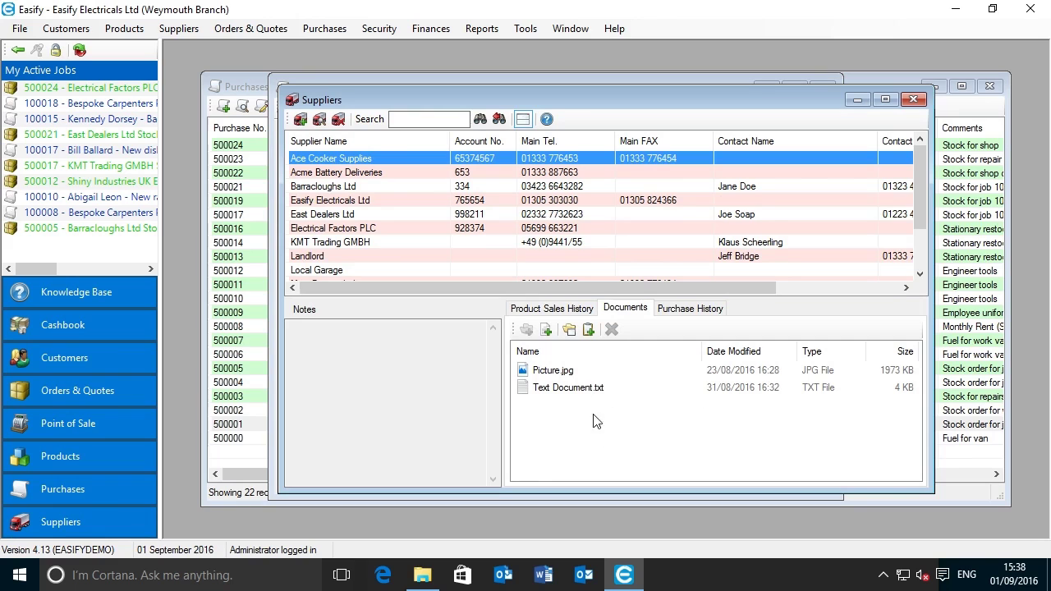
# Return to File Explorer, go up to the DMS folder, reposition the window, and narrow the Name column
pyautogui.doubleClick(687, 460)
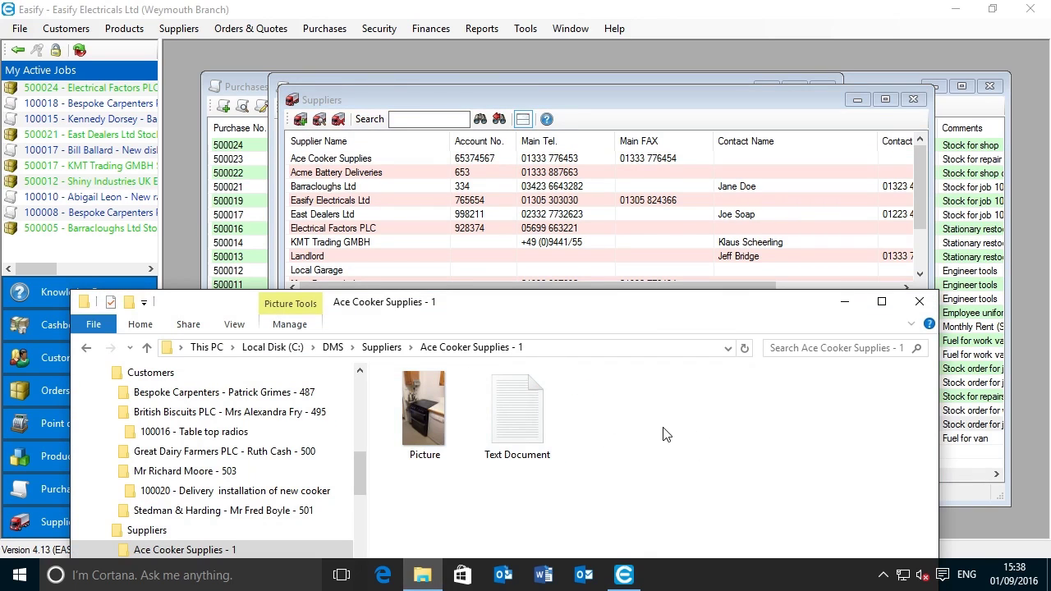
pyautogui.moveTo(648, 315); pyautogui.dragTo(667, 205)
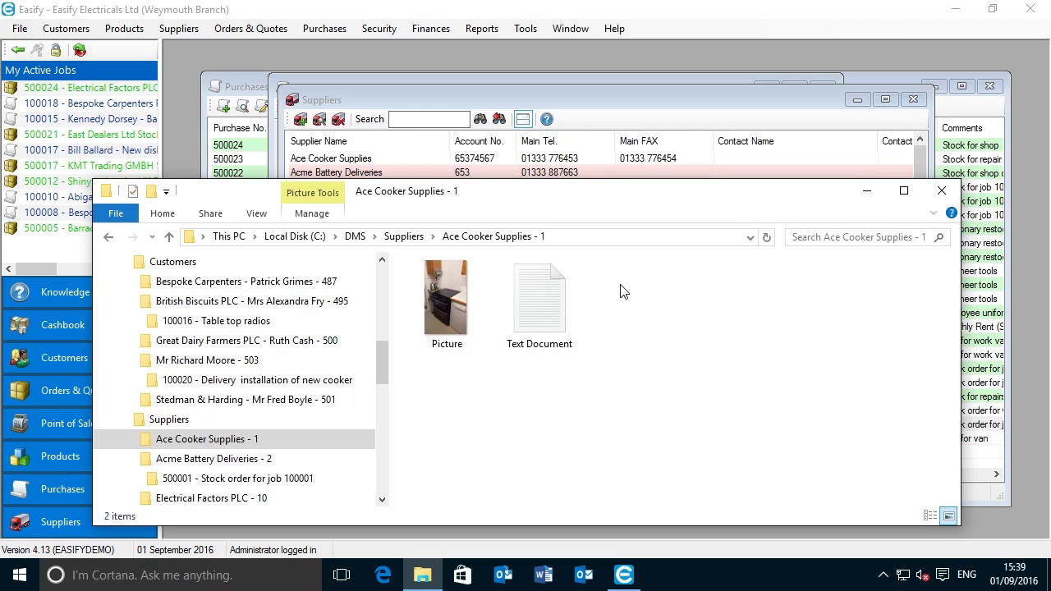
pyautogui.click(355, 236)
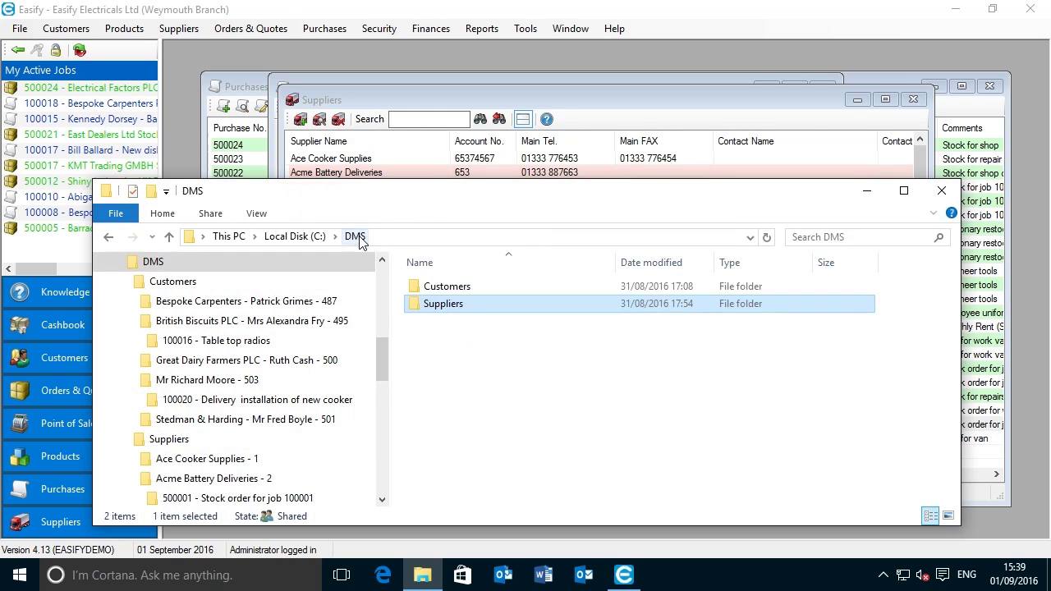
pyautogui.click(739, 361)
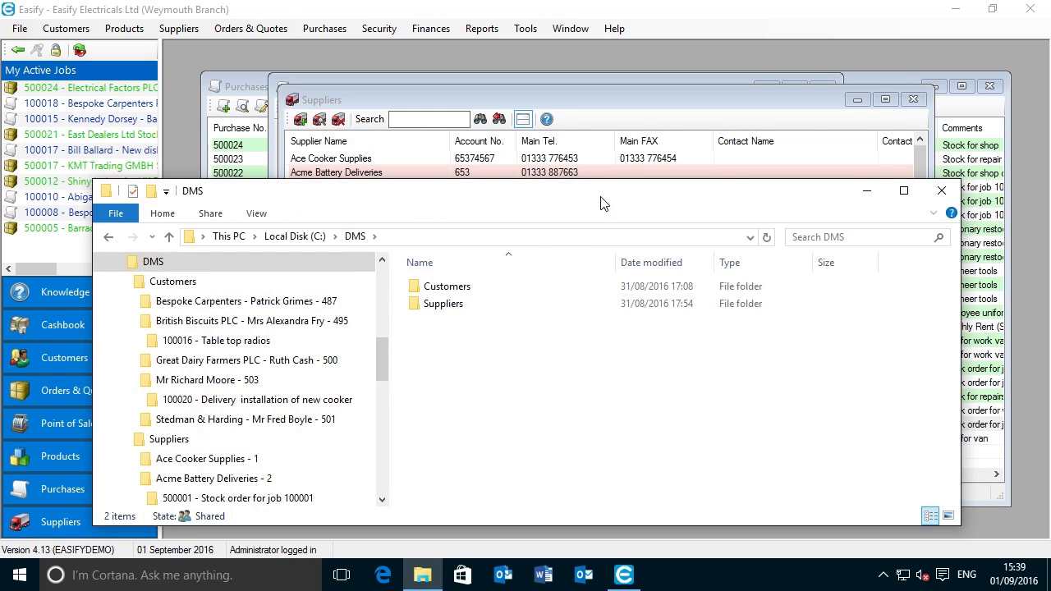
pyautogui.moveTo(601, 203); pyautogui.dragTo(588, 211)
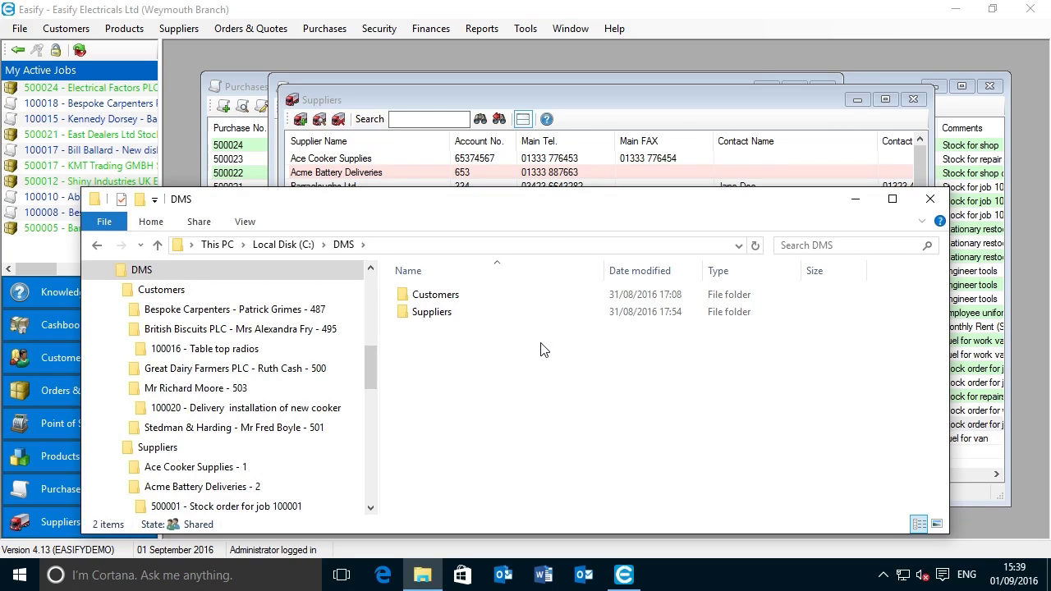
pyautogui.moveTo(552, 205); pyautogui.dragTo(550, 194)
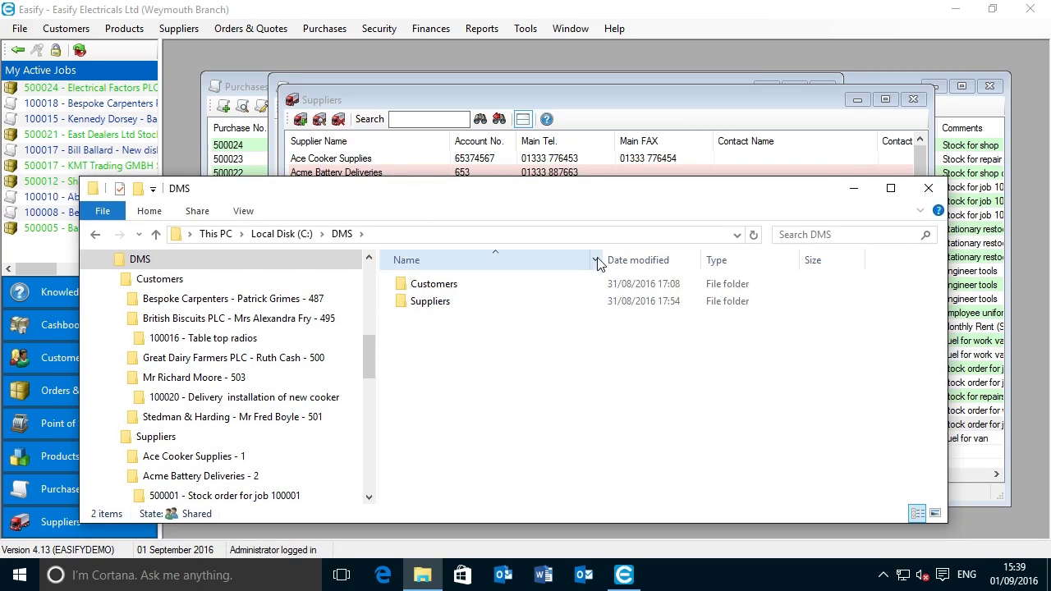
pyautogui.moveTo(599, 258); pyautogui.dragTo(573, 258)
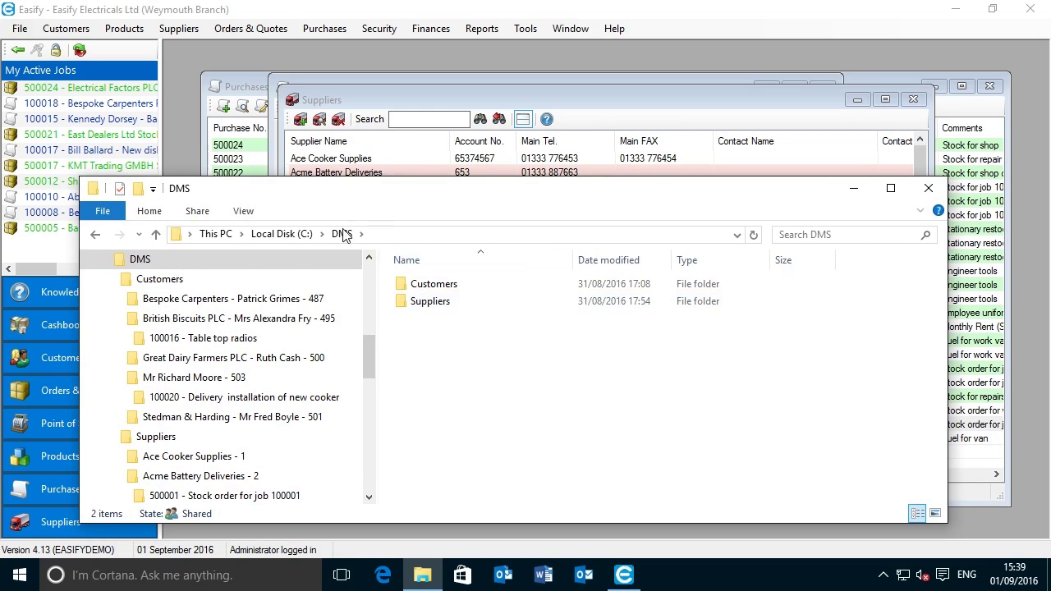
# Search the DMS folder for *.jpg files and then for *.docx files, widening the window to read the folder paths
pyautogui.click(826, 234)
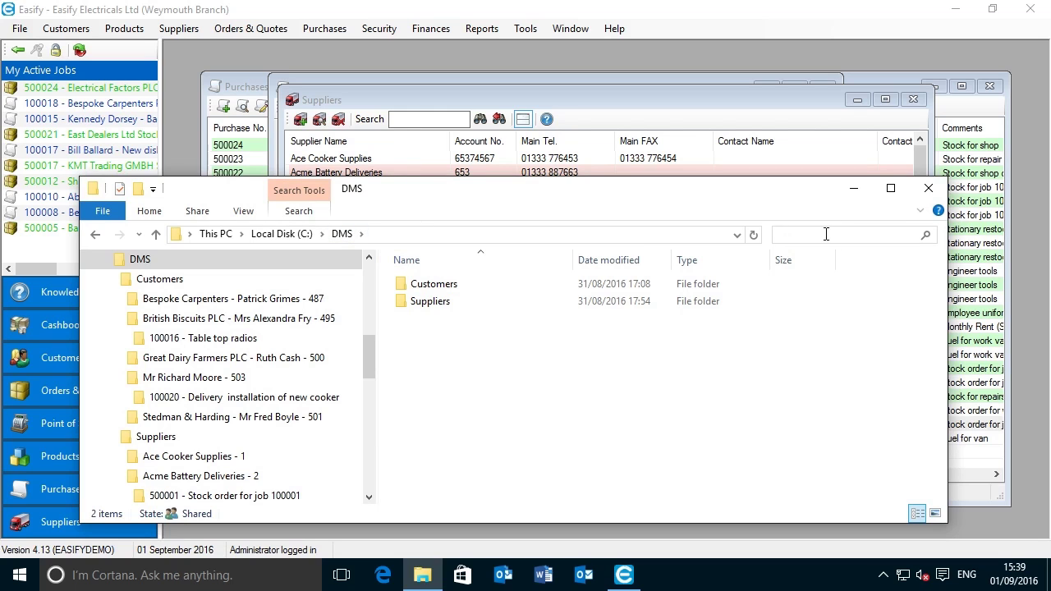
pyautogui.write('*')
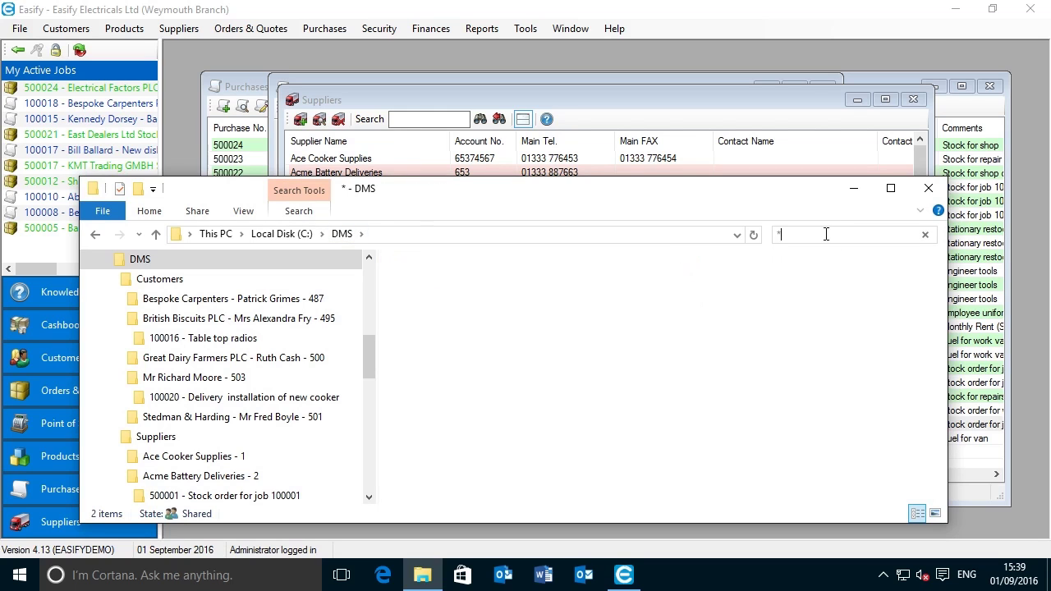
pyautogui.write('.jpg')
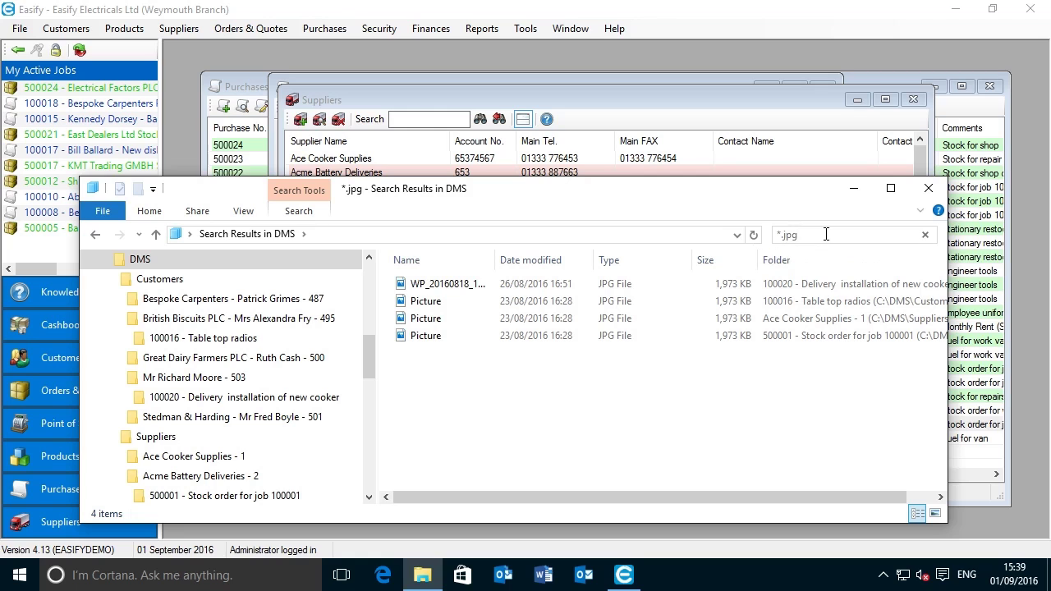
pyautogui.moveTo(777, 198); pyautogui.dragTo(742, 196)
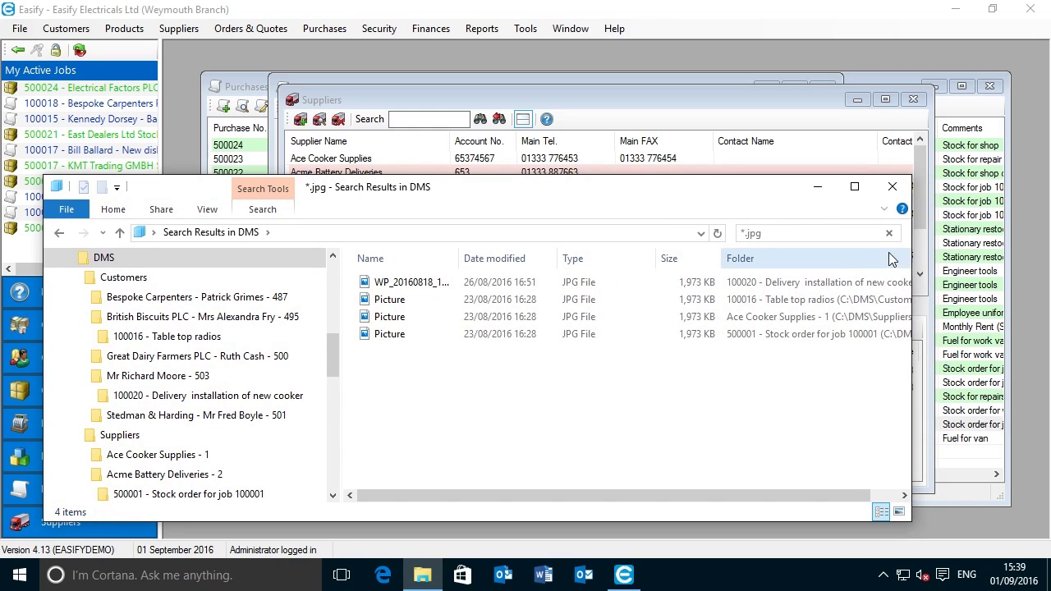
pyautogui.moveTo(912, 241); pyautogui.dragTo(1015, 245)
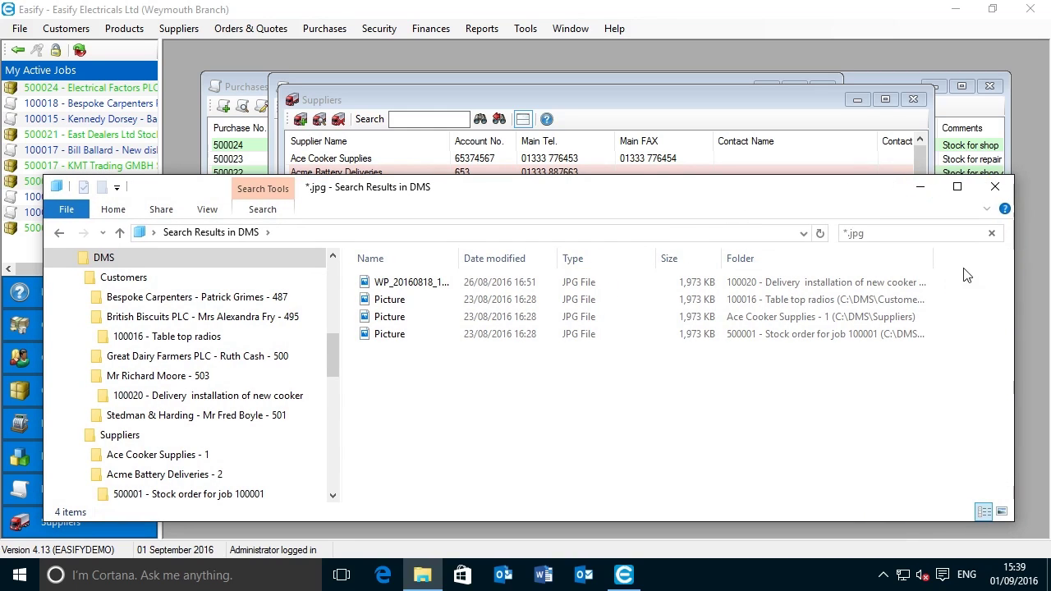
pyautogui.doubleClick(854, 233)
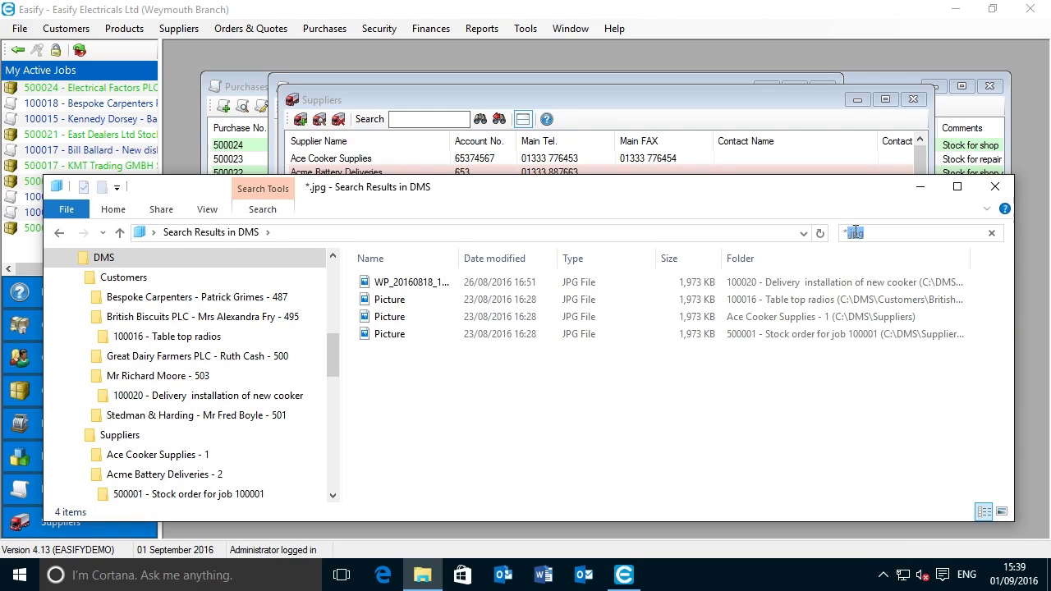
pyautogui.write('docx')
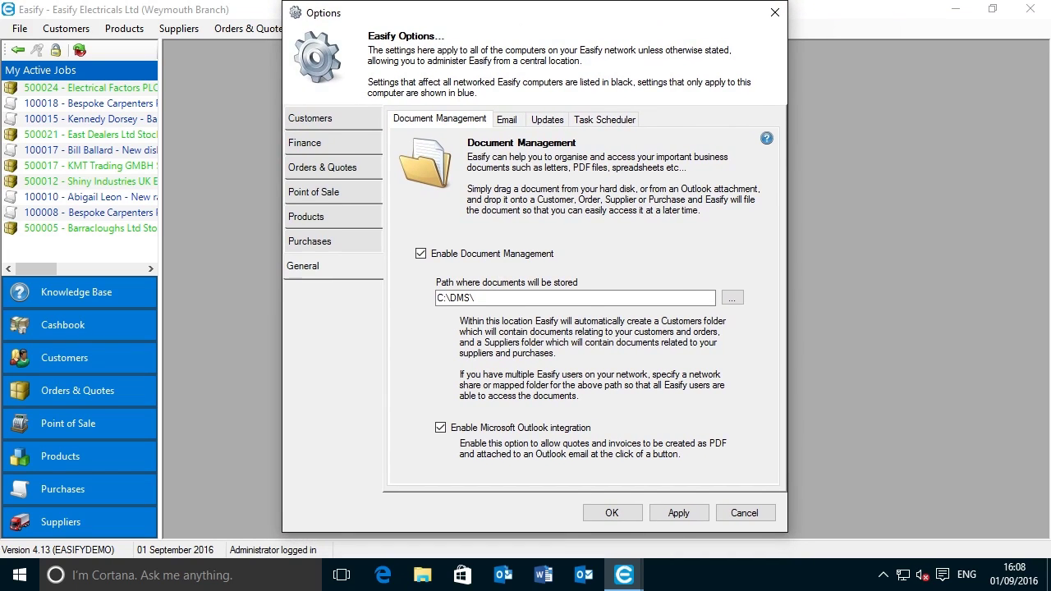
# Open File Explorer over Easify's Document Management options, shrink and reposition its window, and show This PC
pyautogui.moveTo(523, 23); pyautogui.dragTo(524, 27)
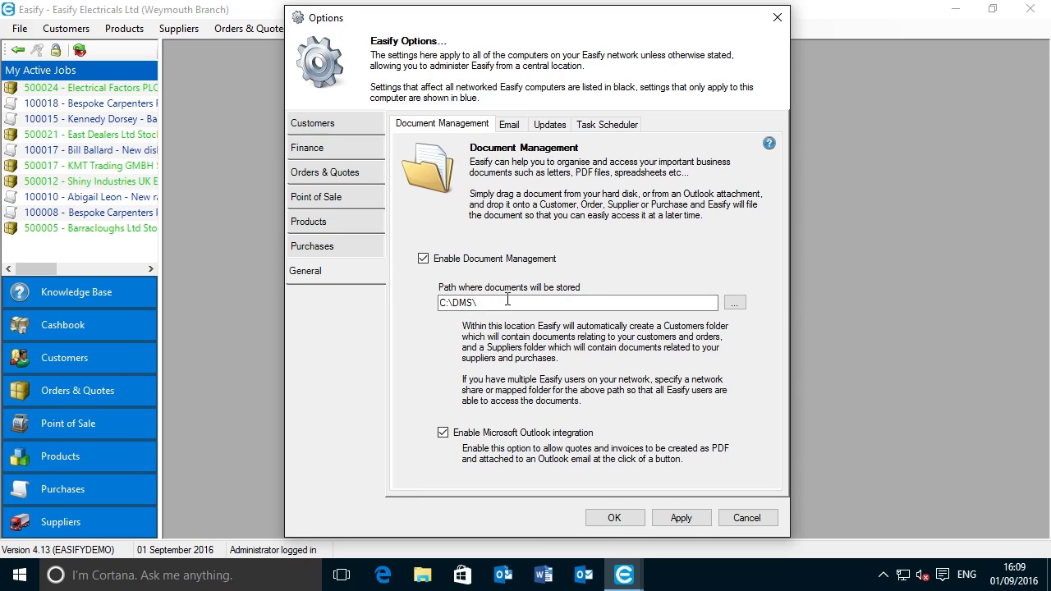
pyautogui.click(422, 575)
pyautogui.moveTo(463, 192); pyautogui.dragTo(474, 58)
pyautogui.moveTo(1026, 393); pyautogui.dragTo(914, 492)
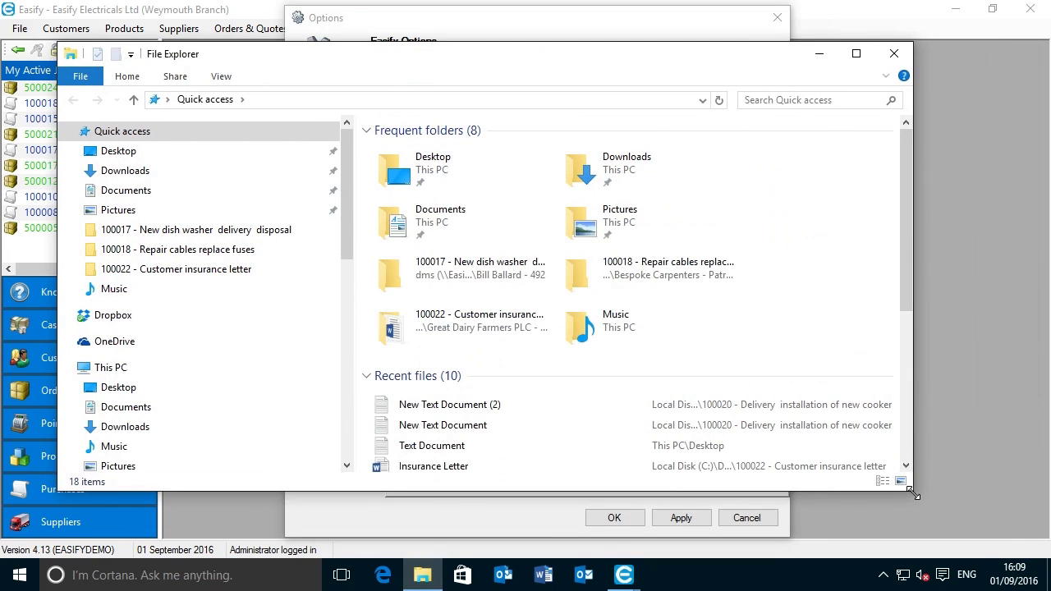
pyautogui.click(111, 368)
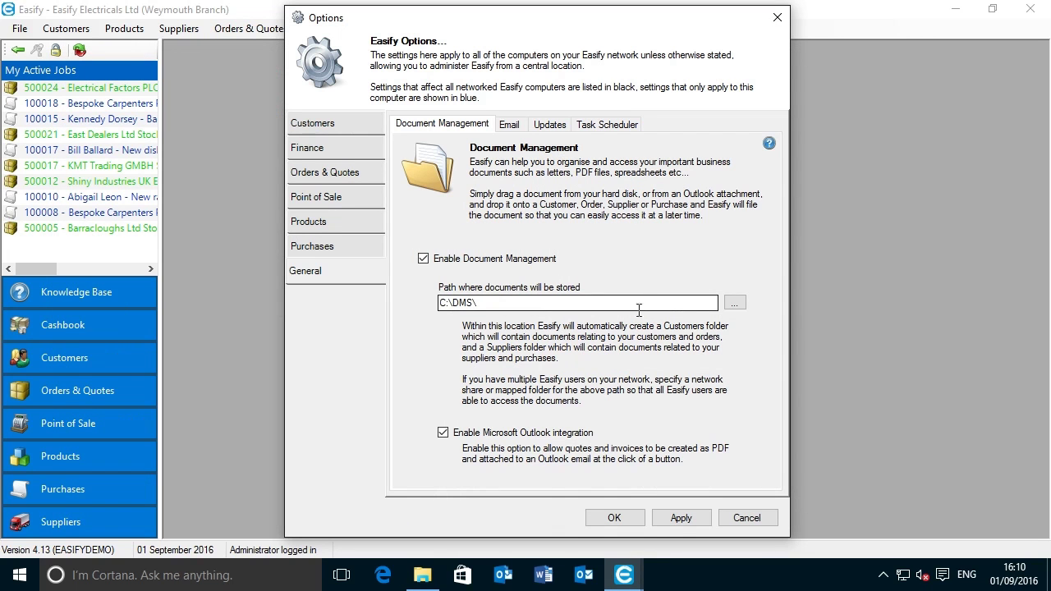
# Set the document storage path to the mapped network drive dms (W:) and save the change to the Easify options
pyautogui.click(735, 303)
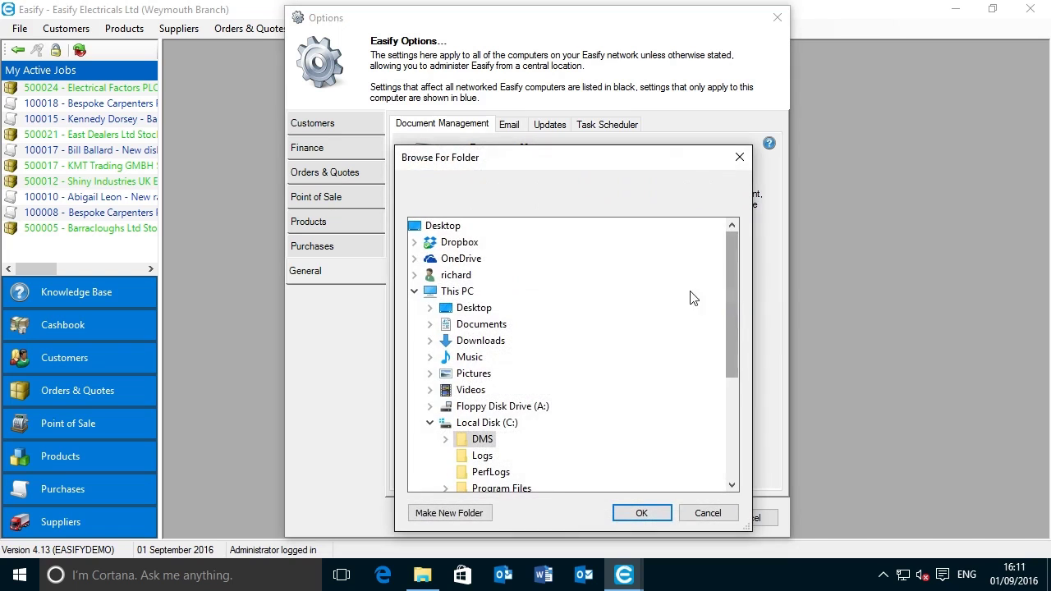
pyautogui.click(430, 422)
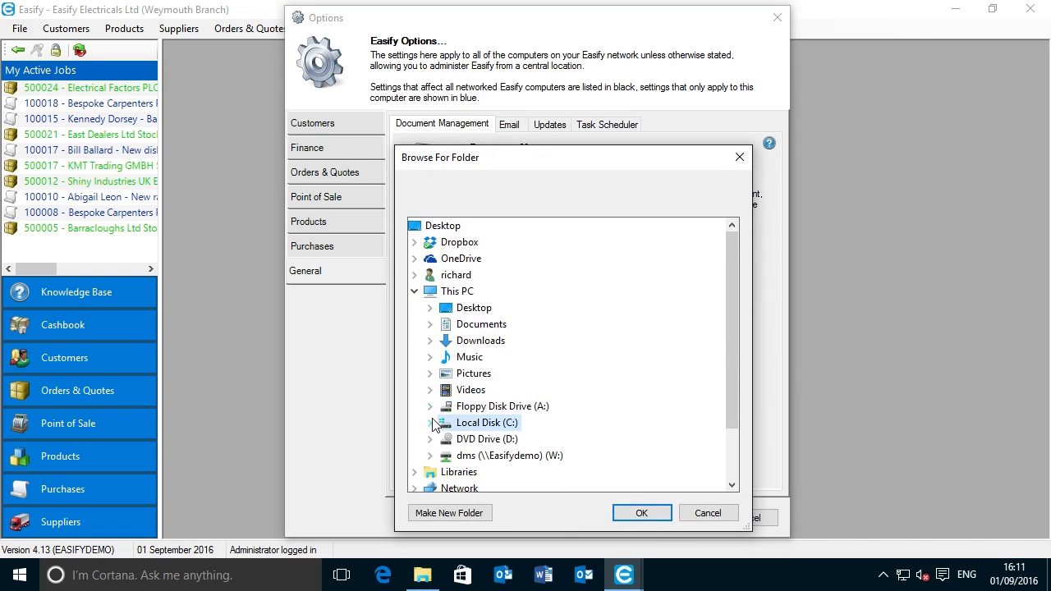
pyautogui.doubleClick(492, 455)
pyautogui.click(642, 513)
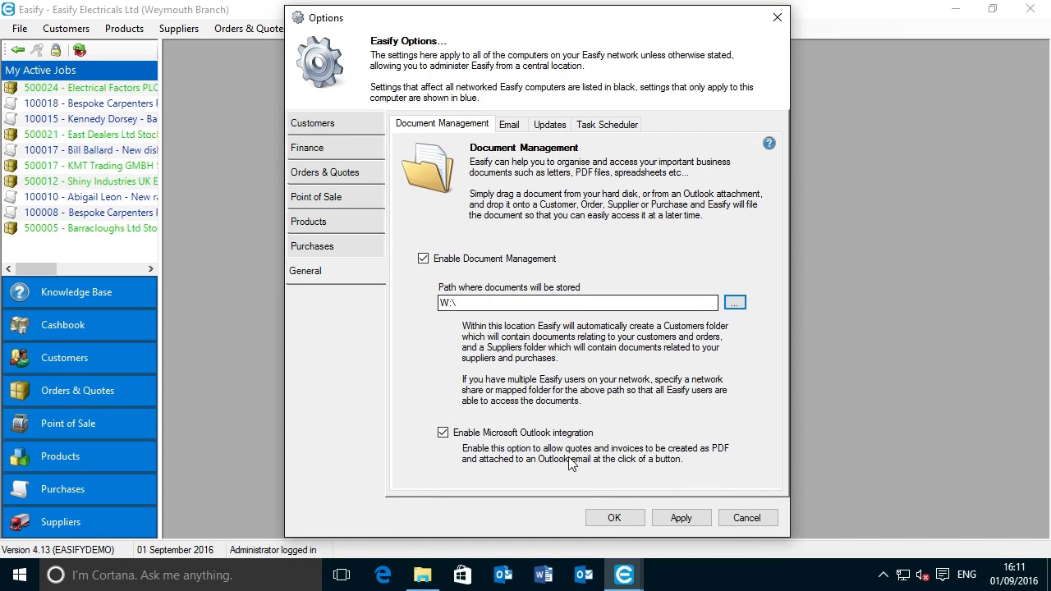
pyautogui.click(675, 519)
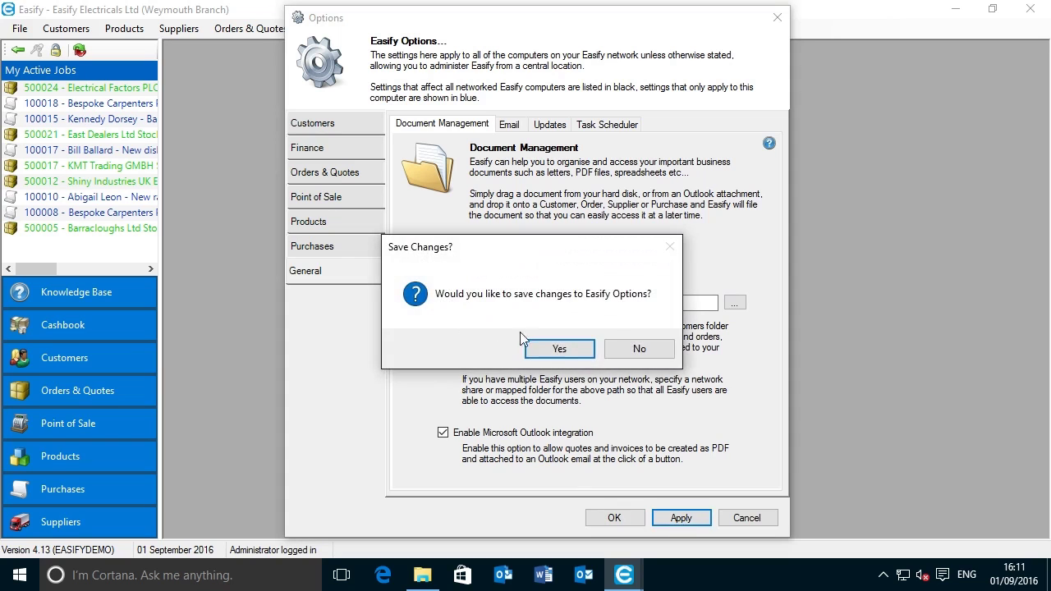
pyautogui.click(558, 348)
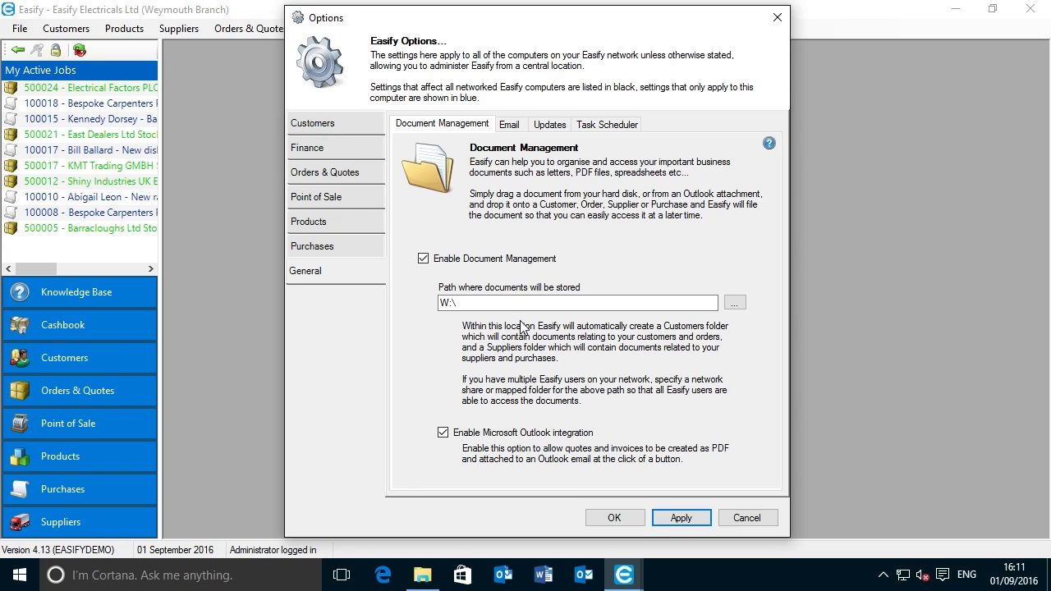
# Replace the document storage path with the network share path \\MyServer\DMS
pyautogui.doubleClick(505, 304)
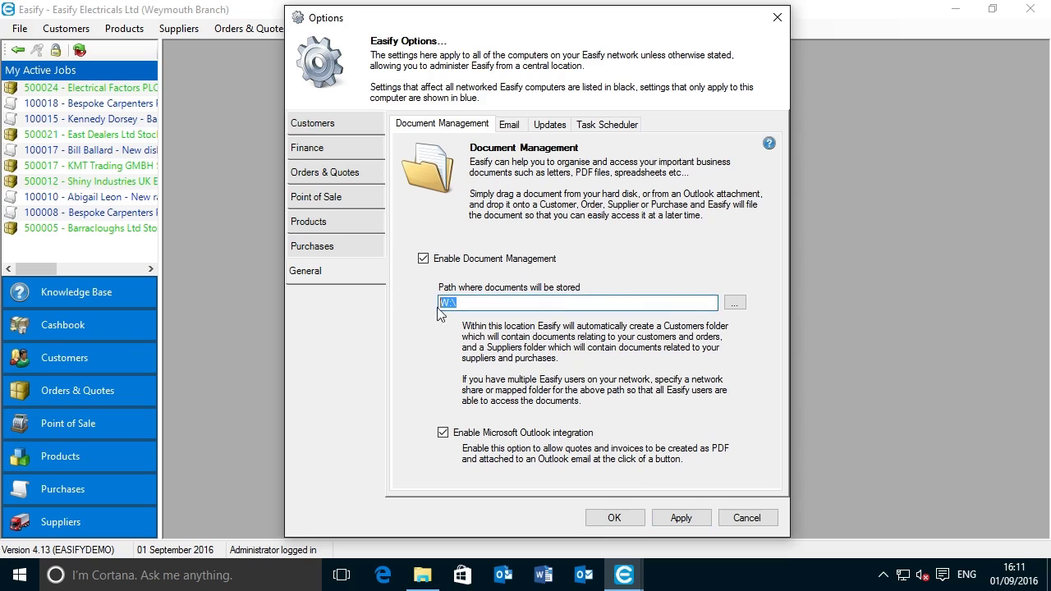
pyautogui.click(509, 307)
pyautogui.hotkey('shift', 'Home')
pyautogui.write('\\\\MyServer\\DMS')
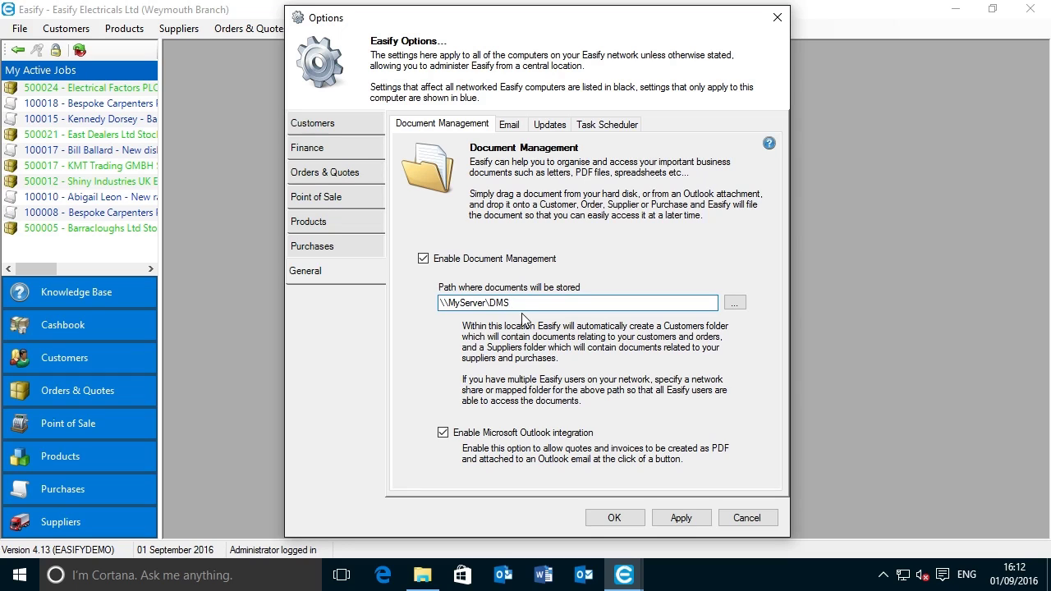
# Change the document storage path back to the mapped drive W:
pyautogui.moveTo(526, 303); pyautogui.dragTo(410, 306)
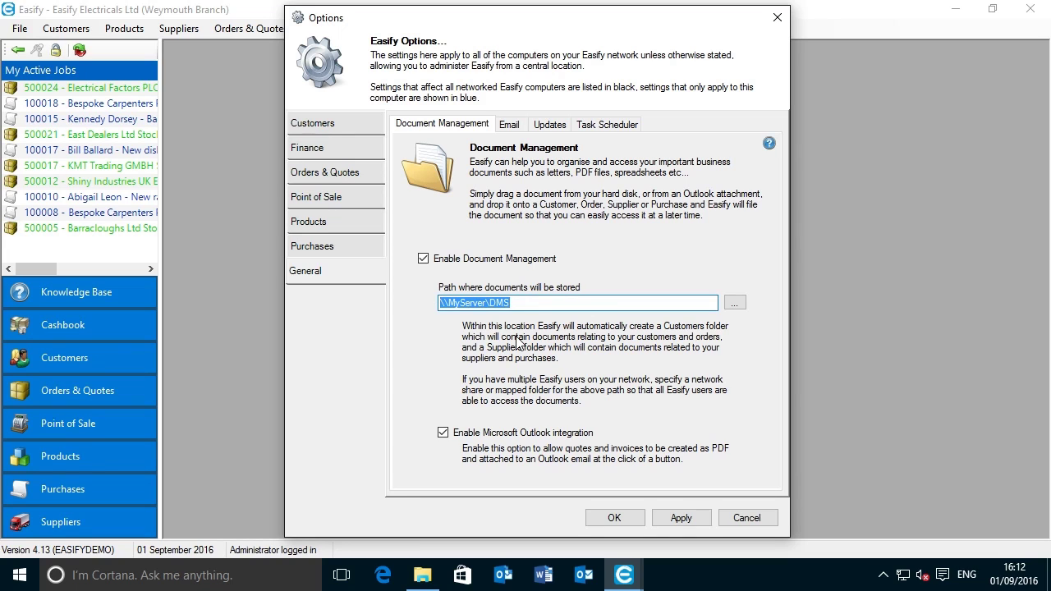
pyautogui.write('W:')
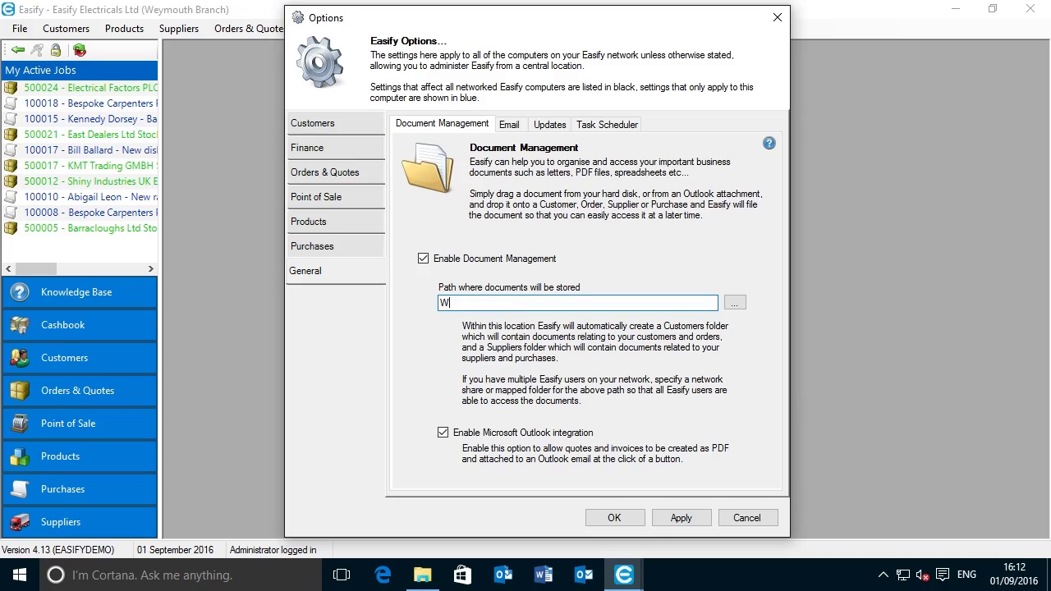